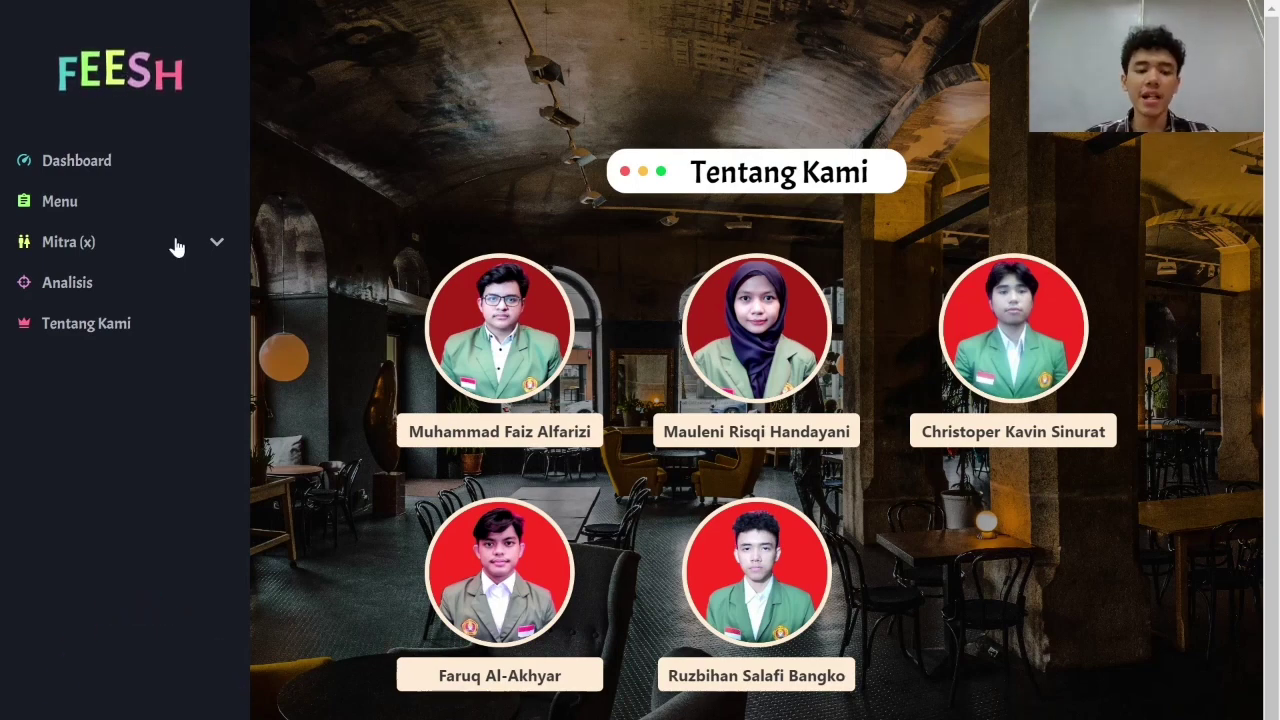
# Open the Dashboard and view the "pusat" owner list linked below the chat messages.
pyautogui.click(107, 172)
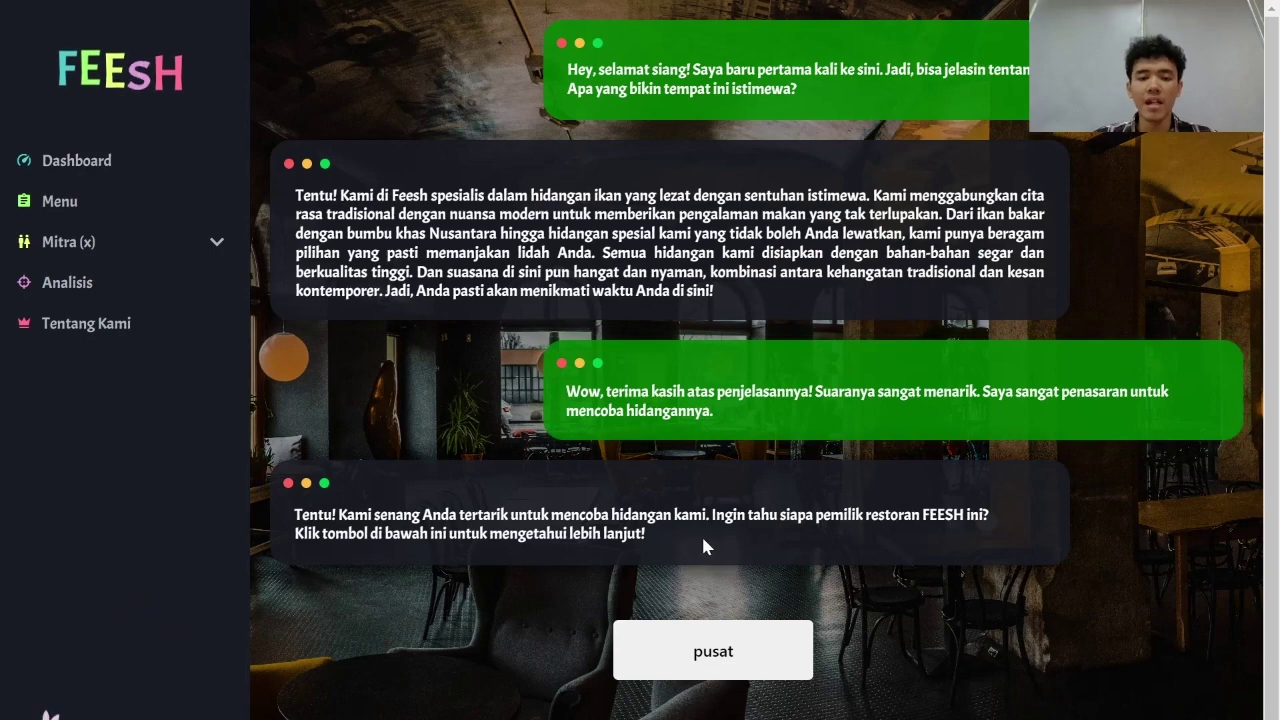
pyautogui.scroll(-1, 701, 545)
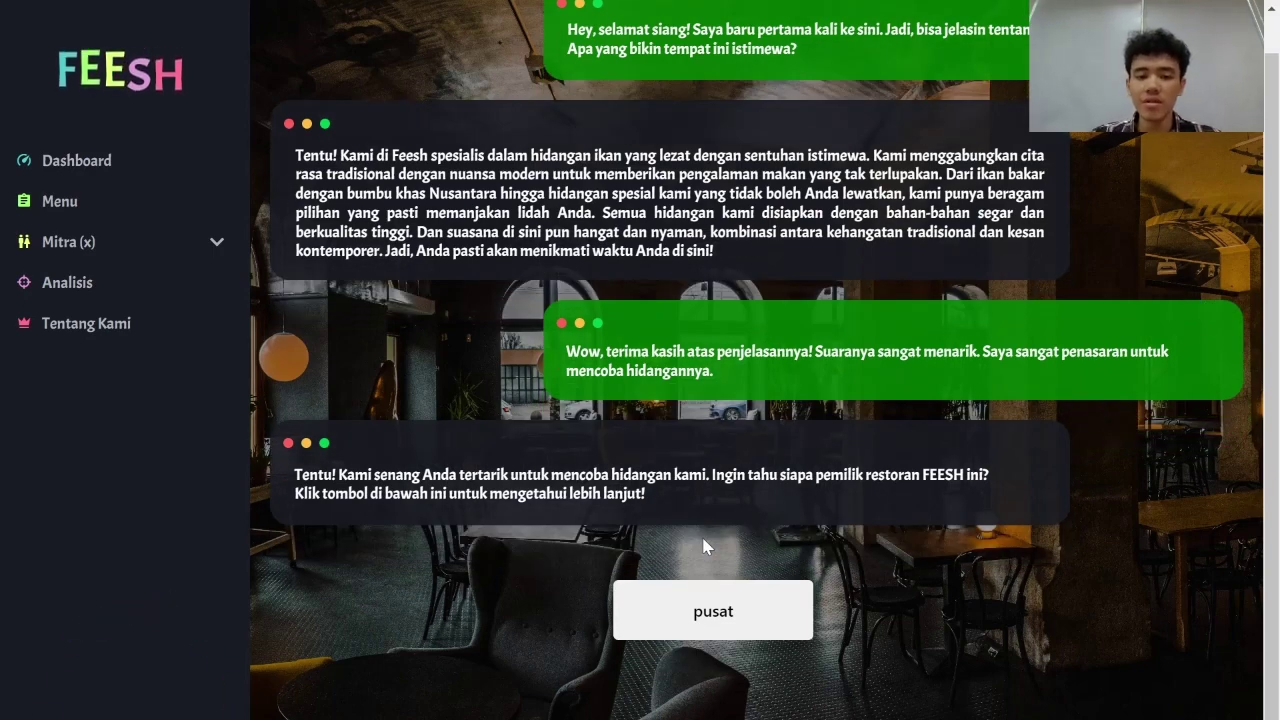
pyautogui.click(714, 612)
pyautogui.click(714, 612)
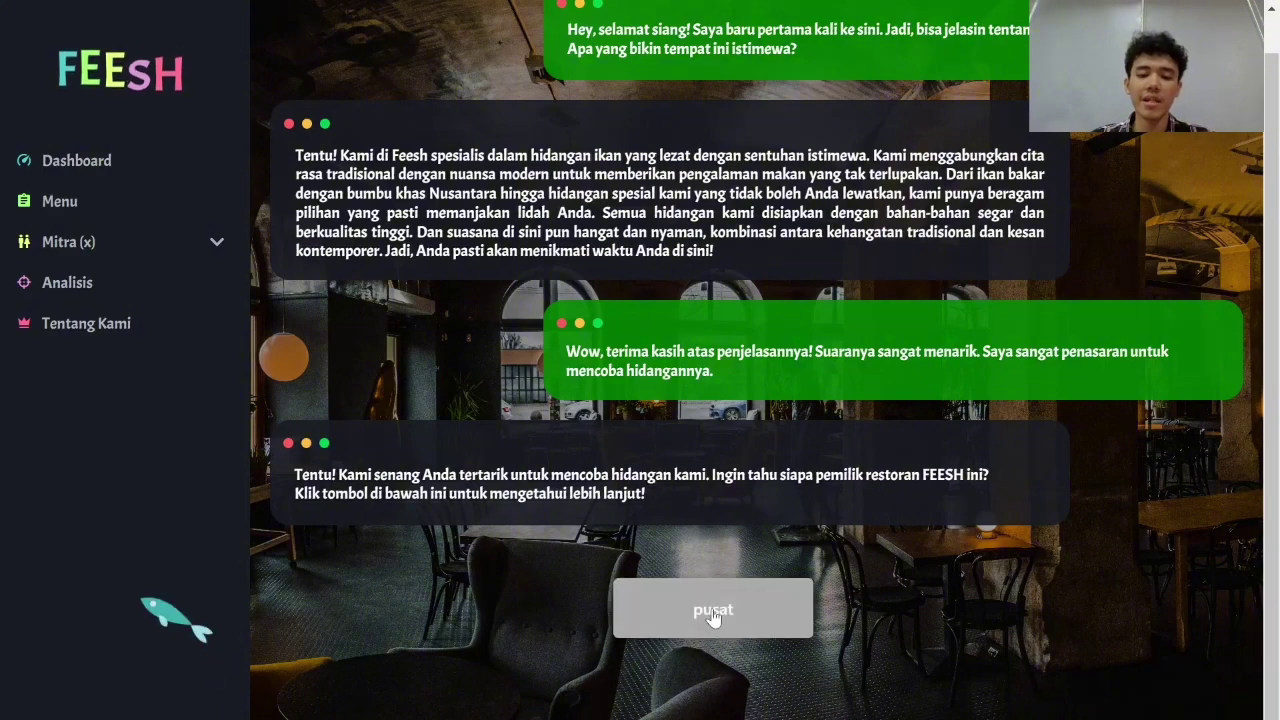
pyautogui.click(712, 612)
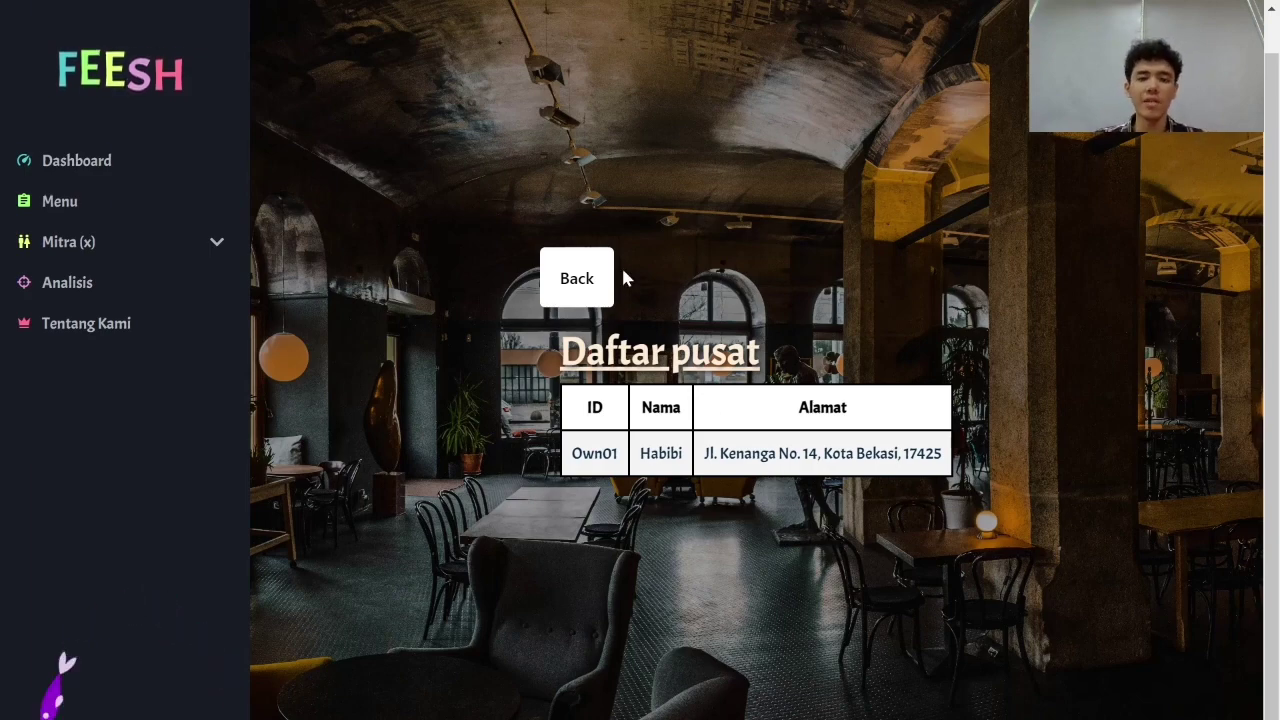
# Open the bahanbaku list from the Menu page and look through all its raw-material entries.
pyautogui.click(143, 205)
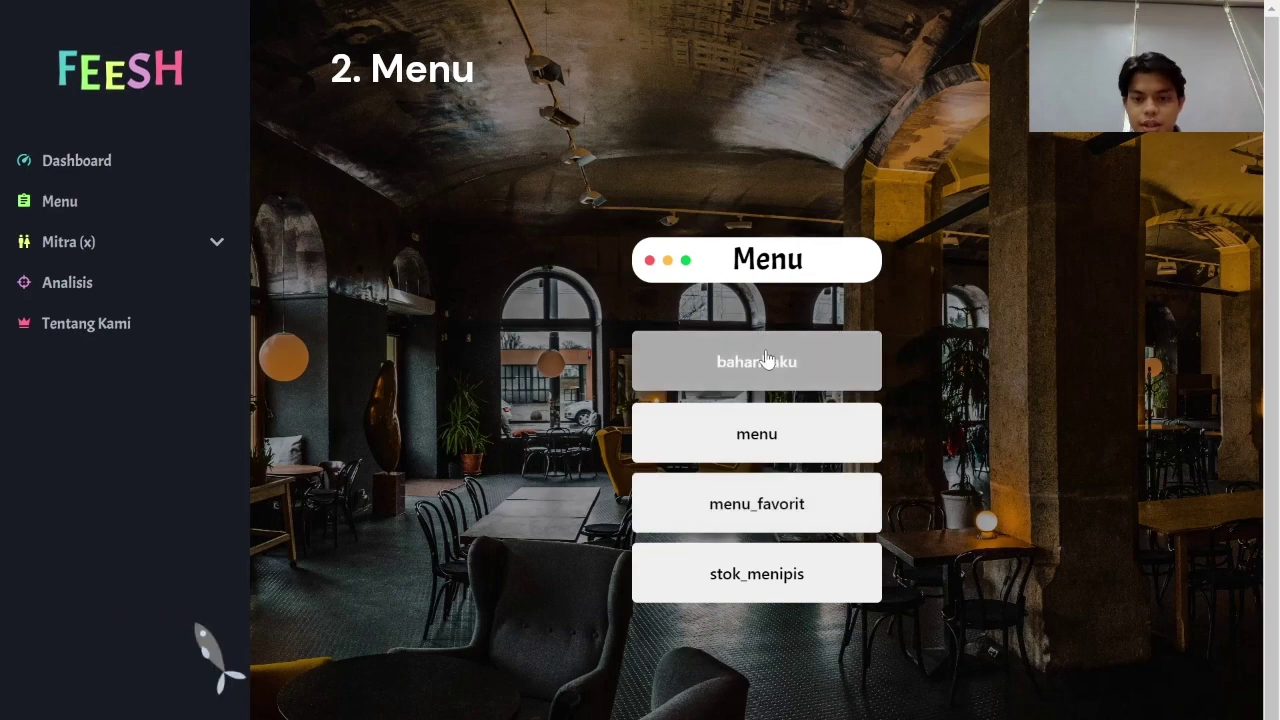
pyautogui.click(733, 370)
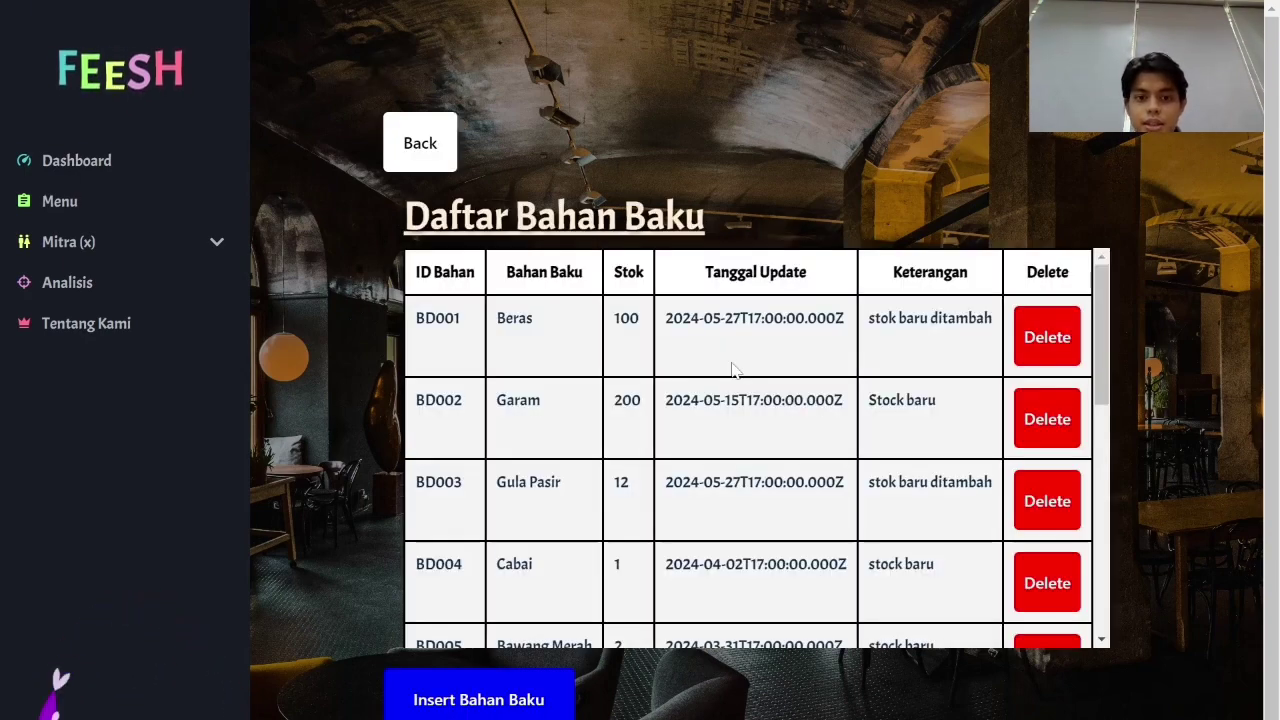
pyautogui.scroll(-3, 733, 370)
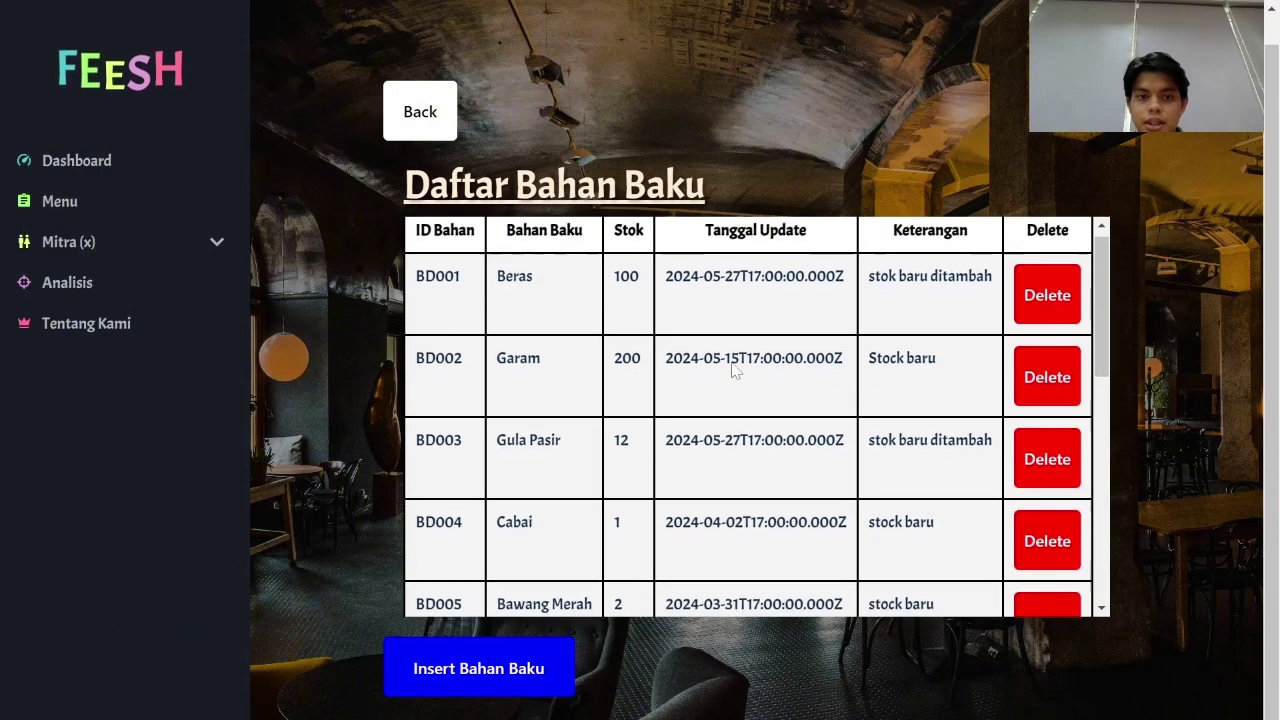
pyautogui.scroll(-4, 731, 362)
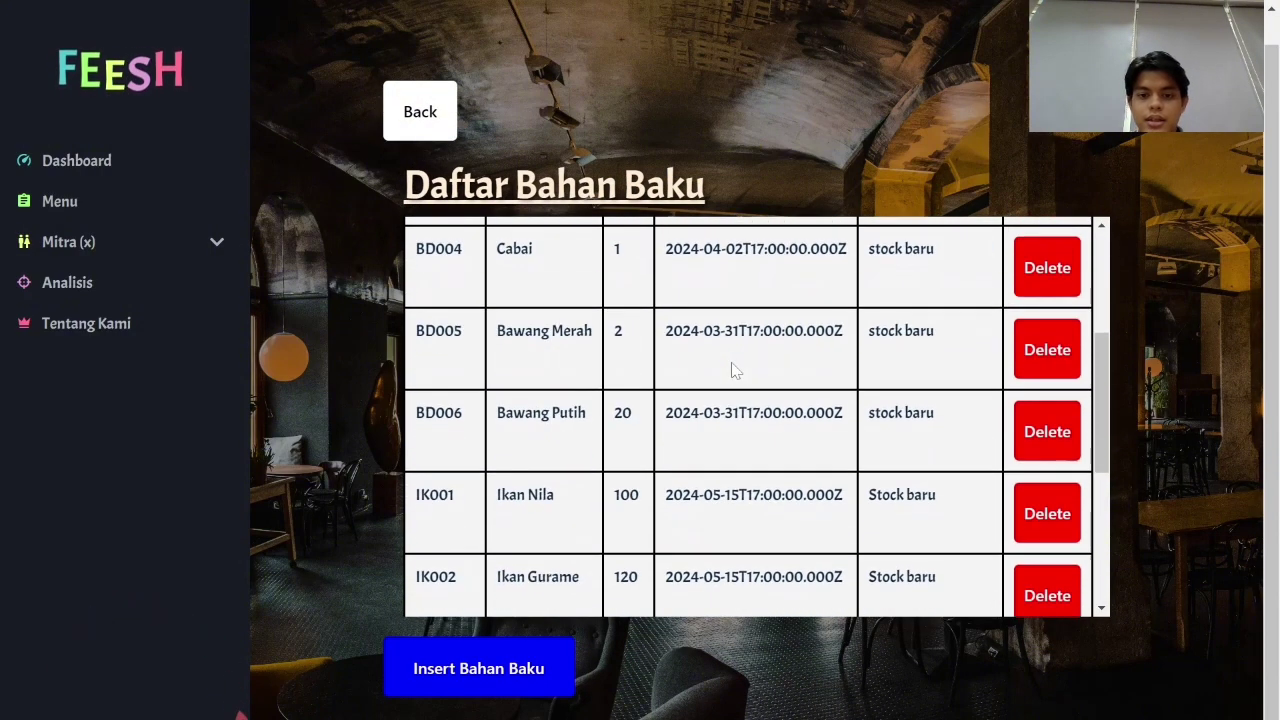
pyautogui.scroll(-1, 731, 362)
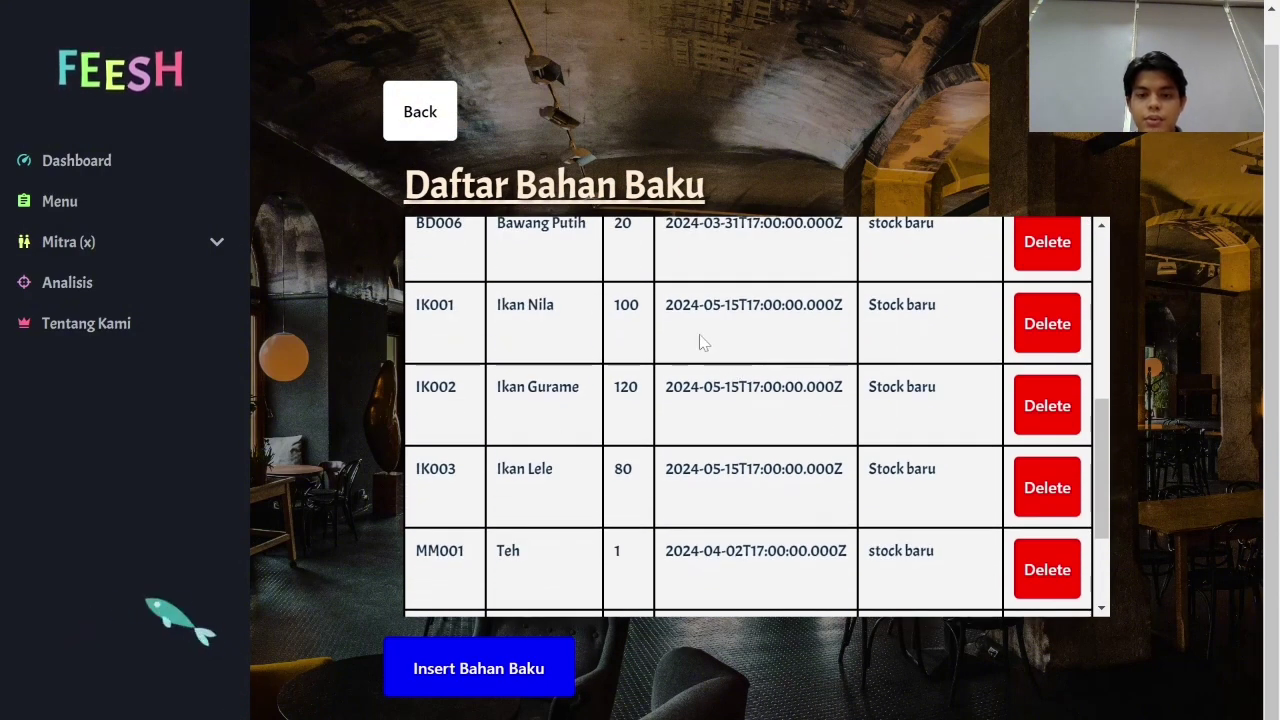
pyautogui.scroll(-4, 662, 358)
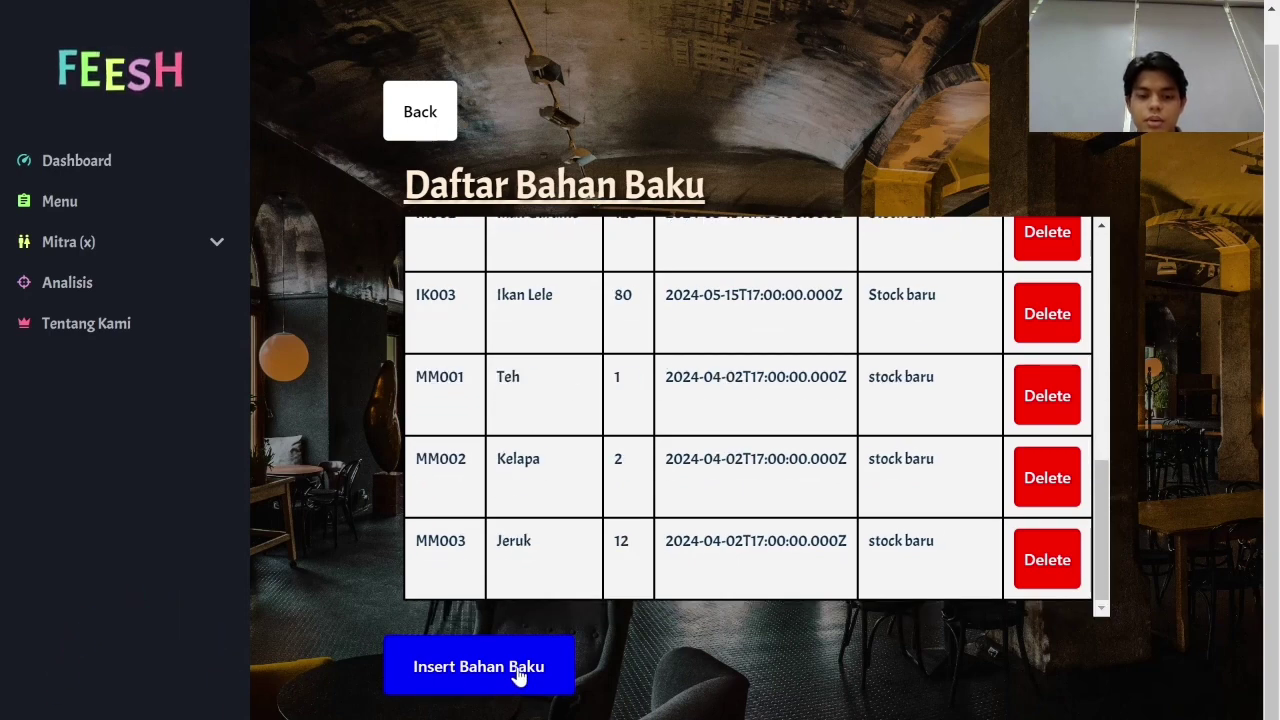
# Add raw material MM004 "es kopypor" with stock 10, date 28/05/2024 and note "stock baru", and check its row in the list.
pyautogui.click(476, 668)
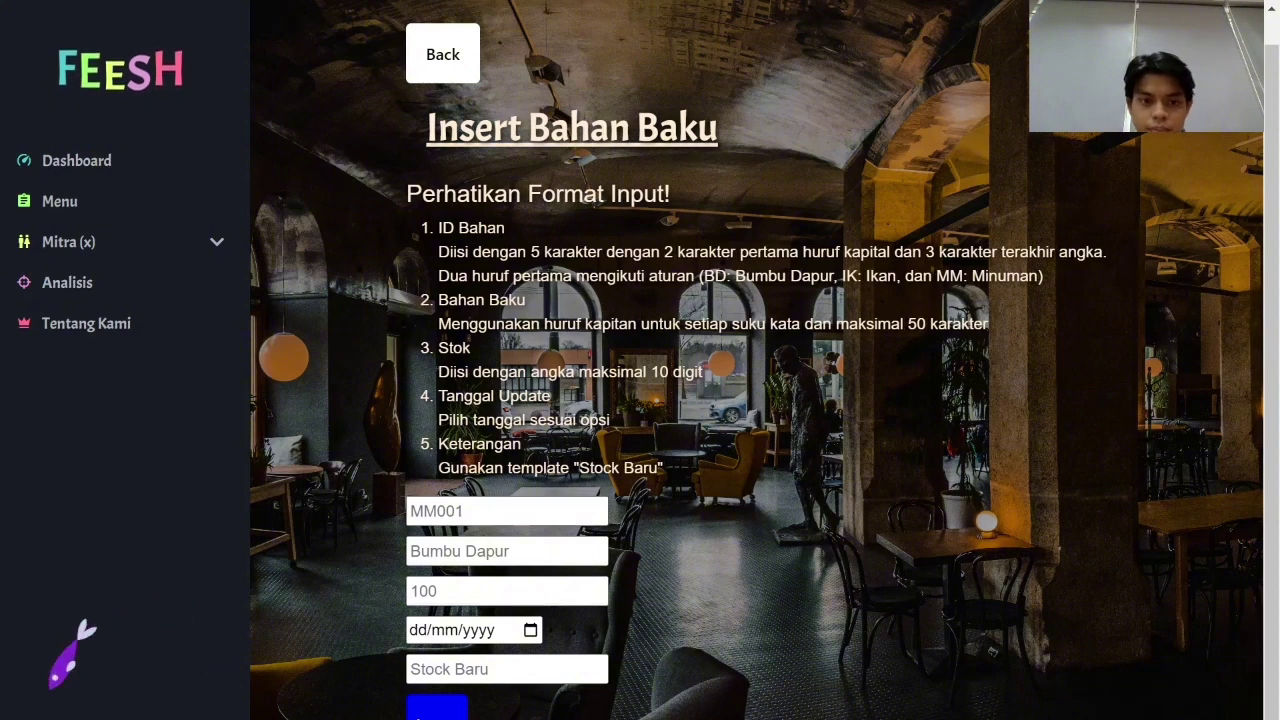
pyautogui.click(500, 511)
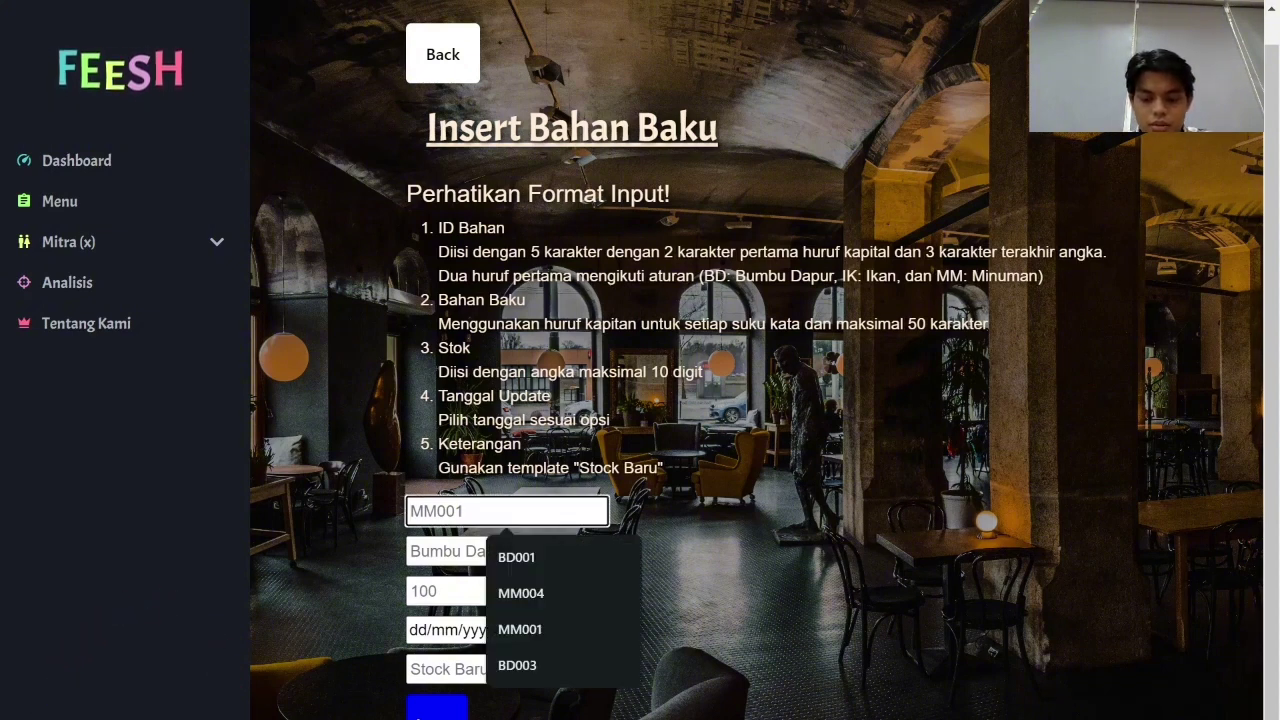
pyautogui.write('MM')
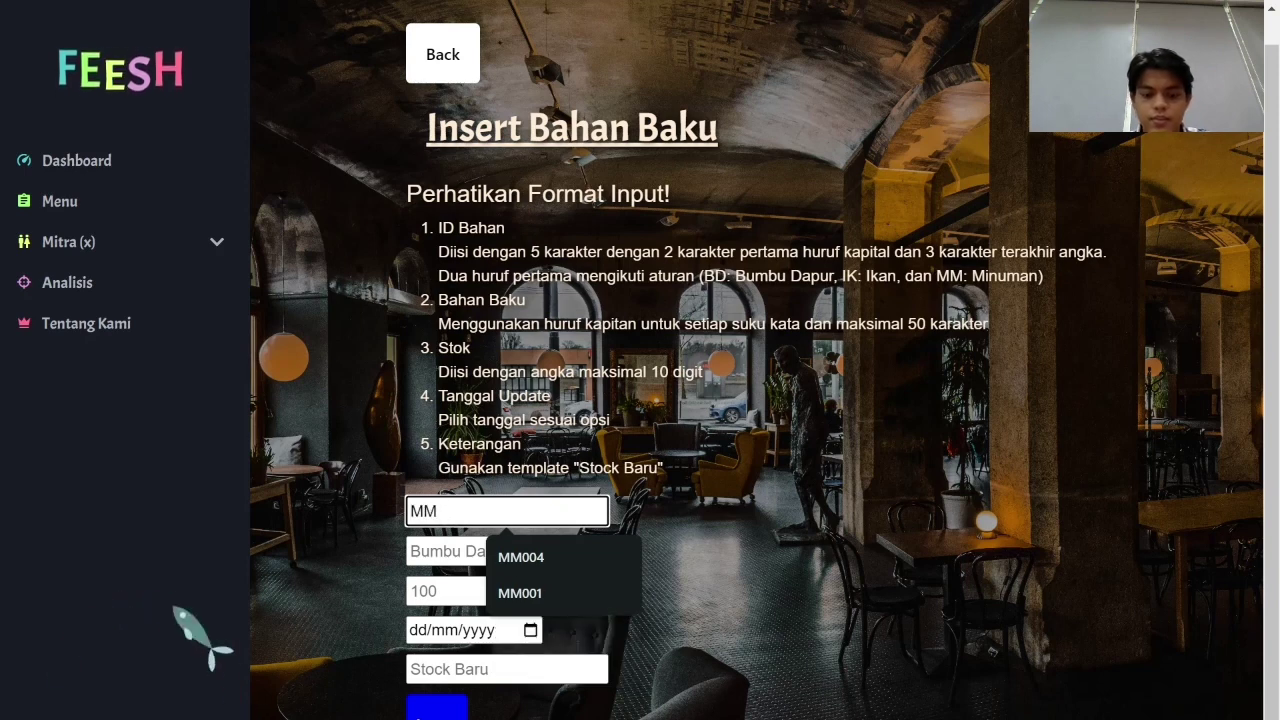
pyautogui.write('004')
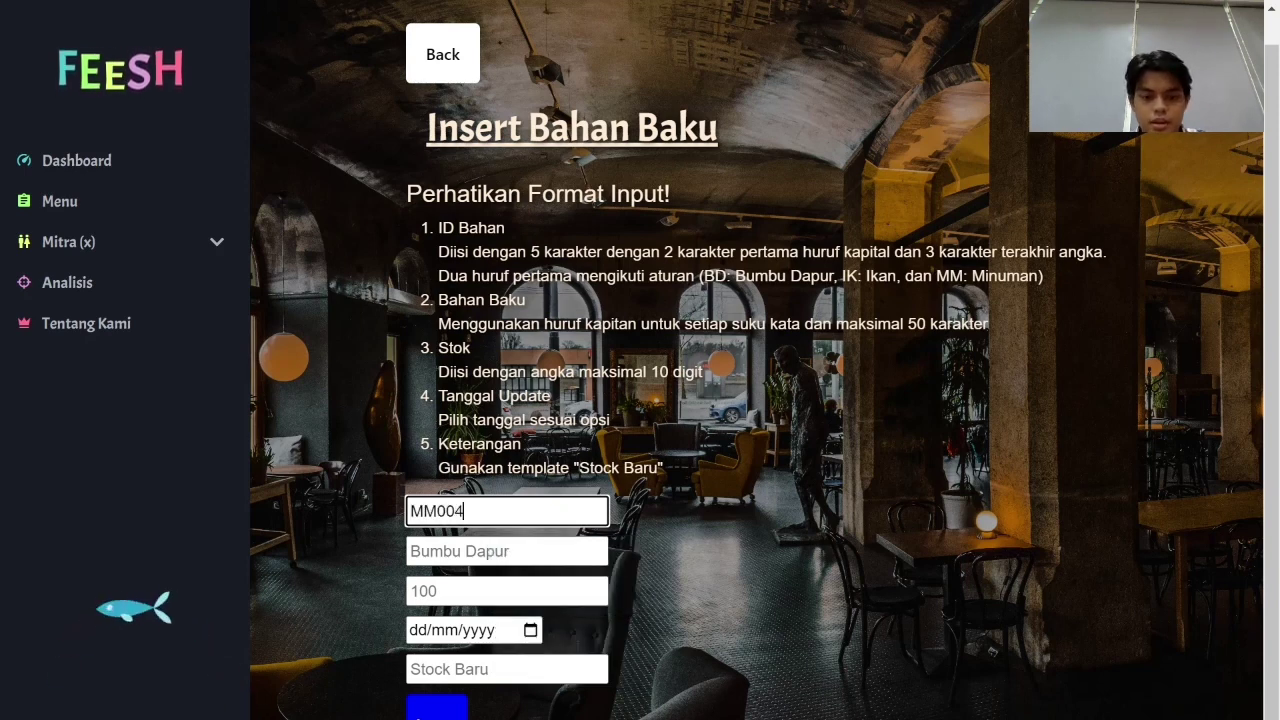
pyautogui.click(500, 551)
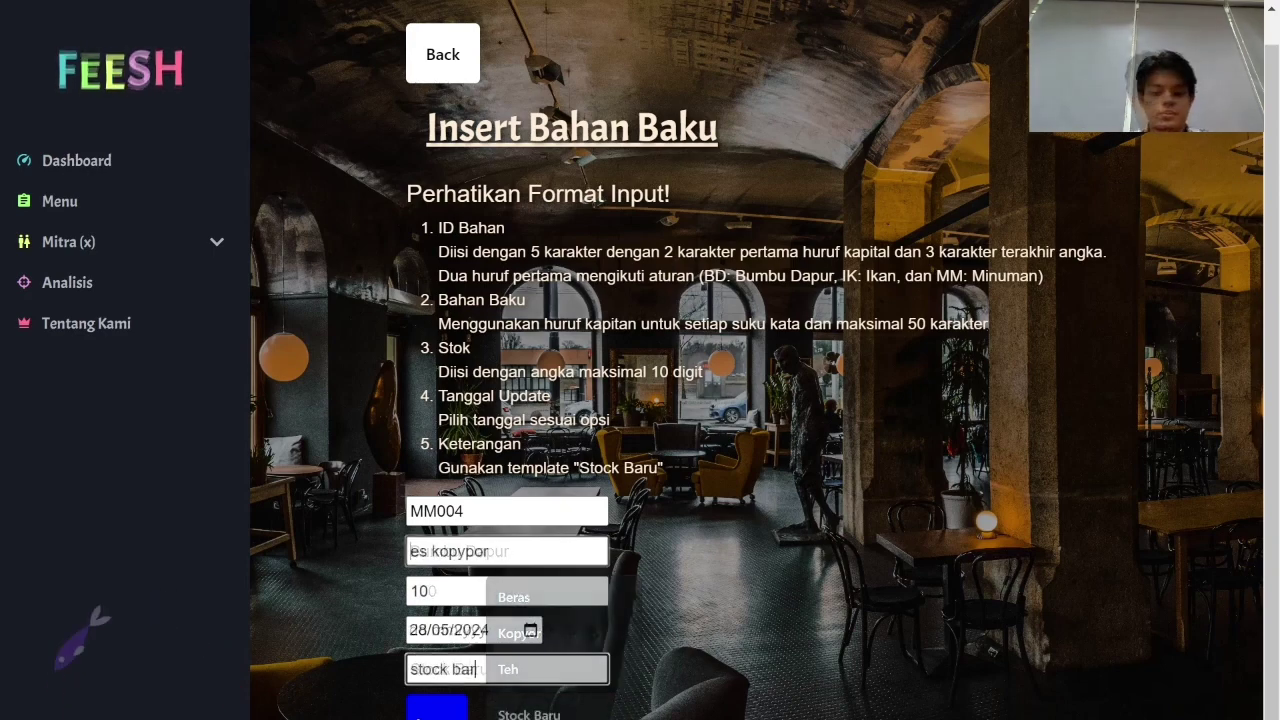
pyautogui.write('ru')
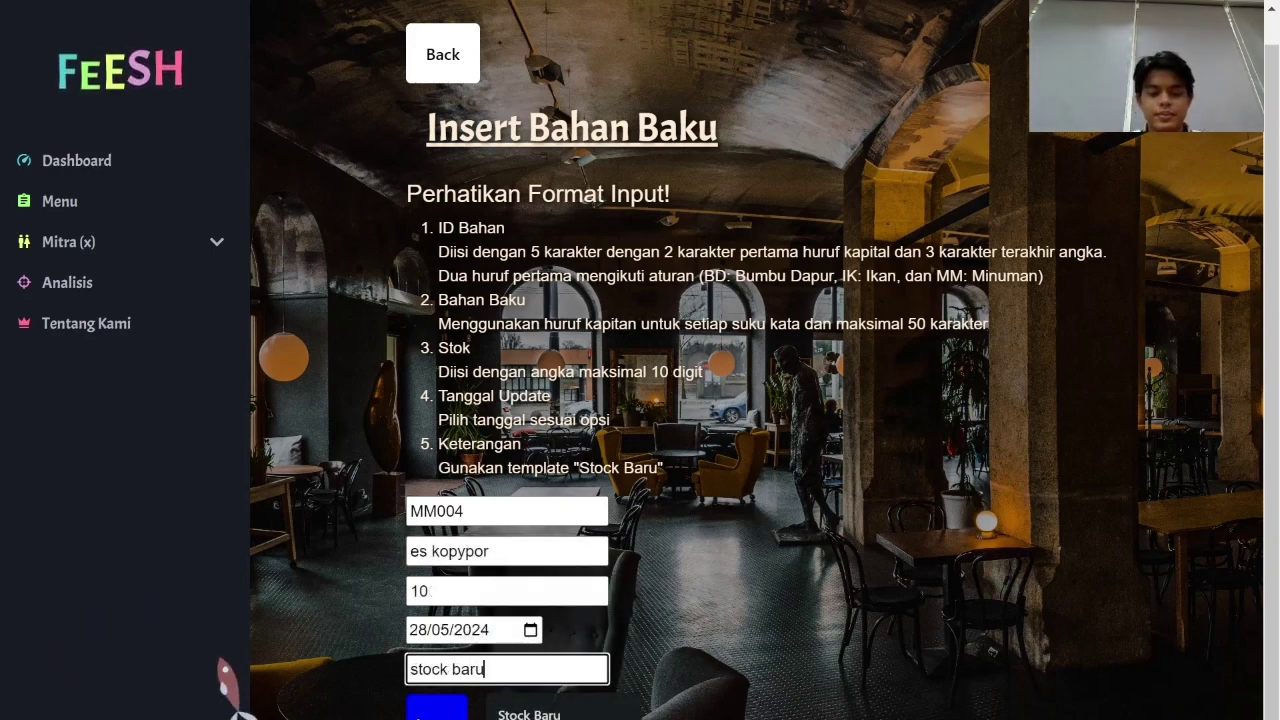
pyautogui.click(440, 710)
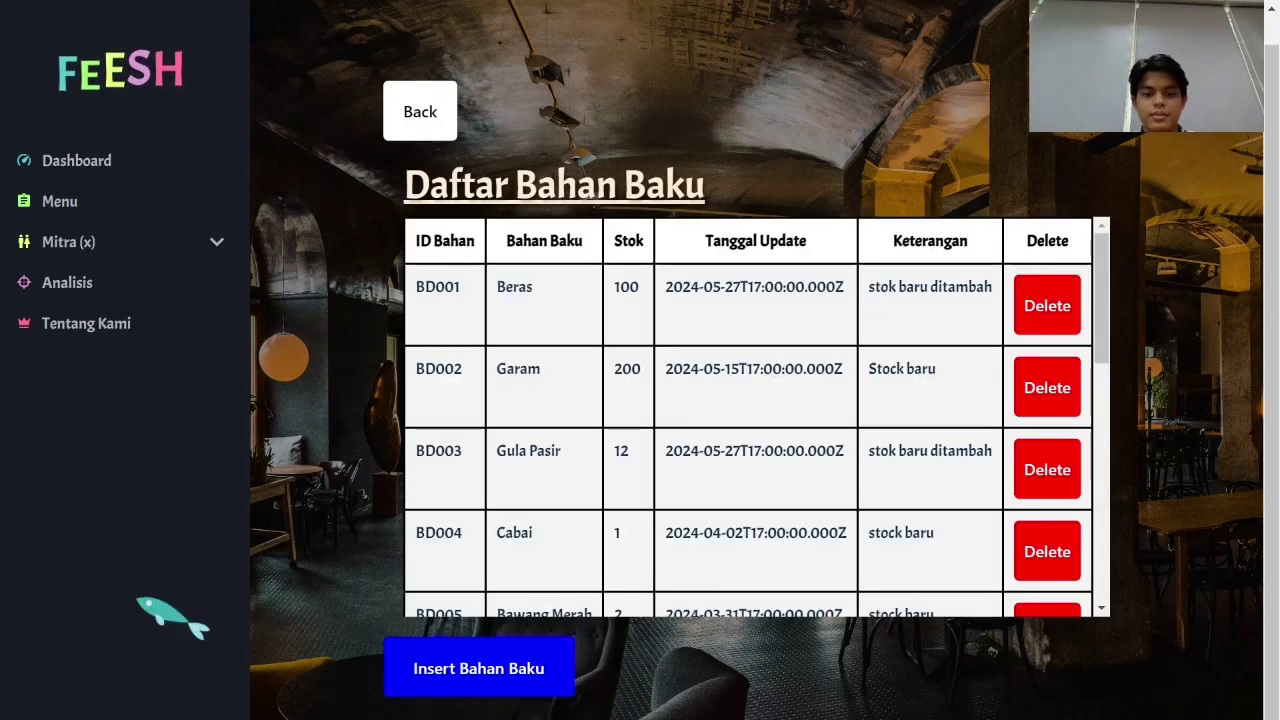
pyautogui.scroll(-10, 690, 483)
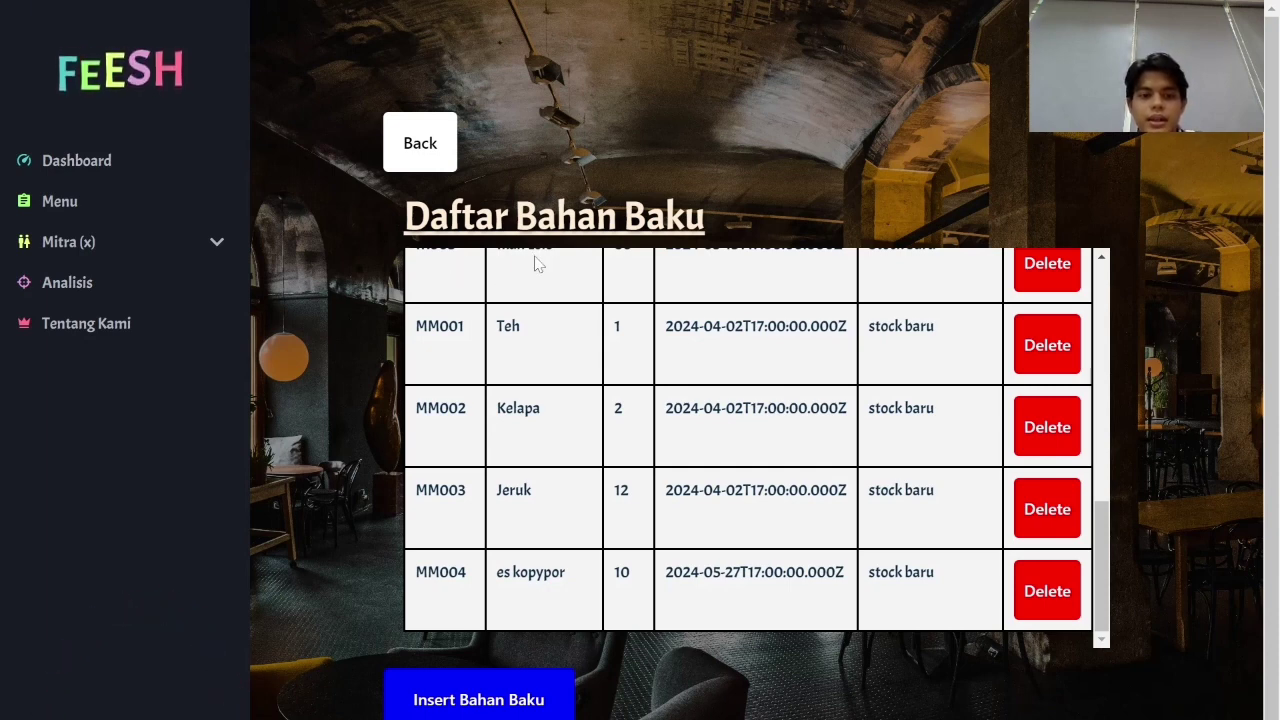
# Open Mitra 1's bahanbaku_mitra1 list and check the MM004 entry at its end.
pyautogui.click(120, 245)
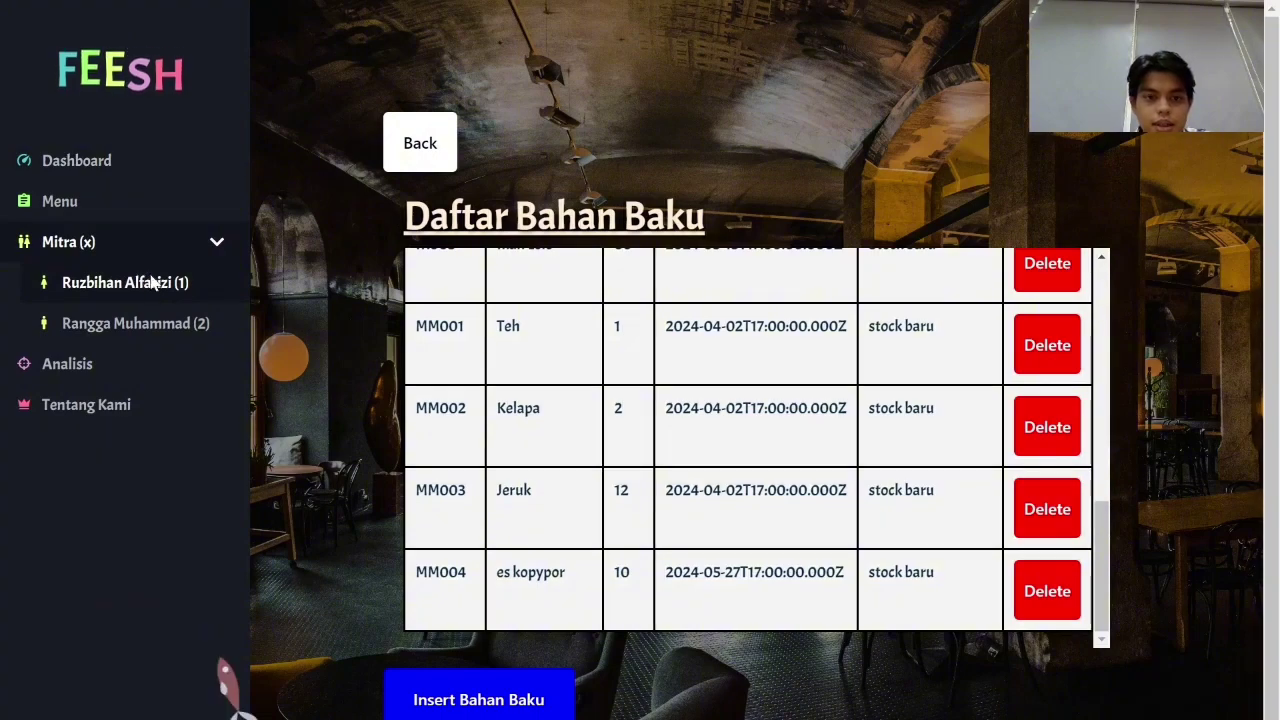
pyautogui.hotkey('alt', 'Left')
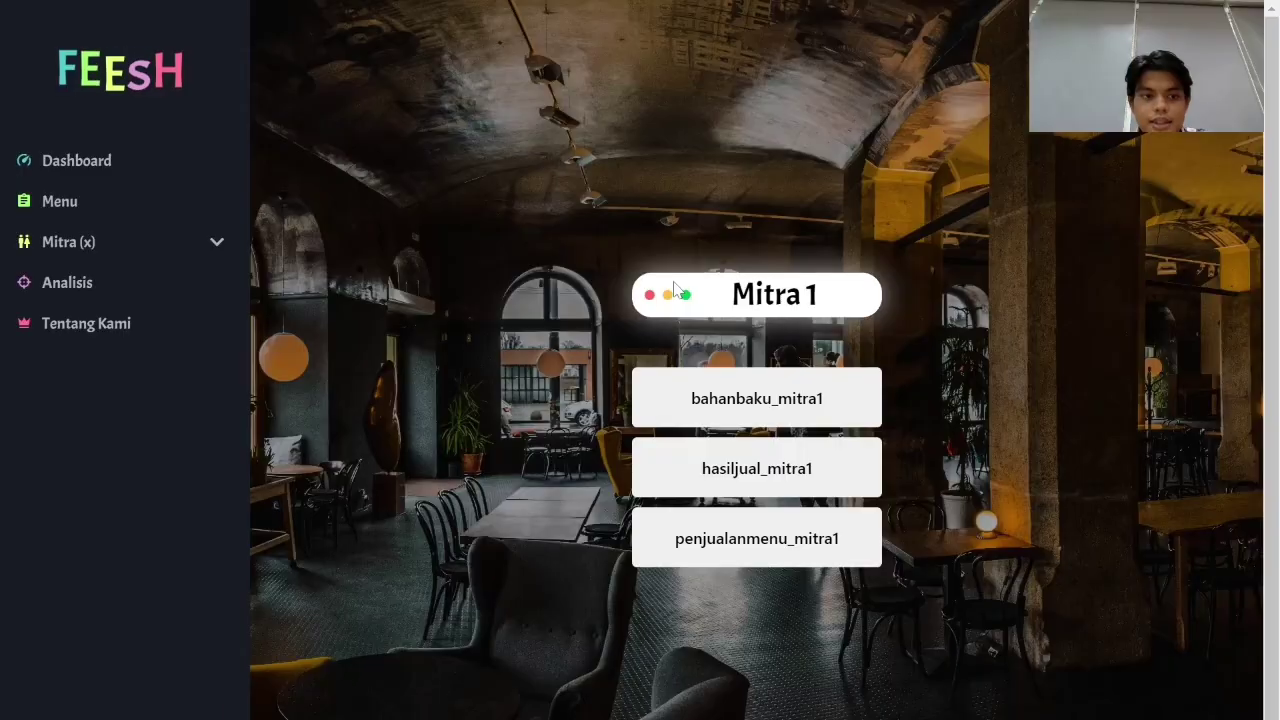
pyautogui.click(792, 398)
pyautogui.scroll(-10, 796, 400)
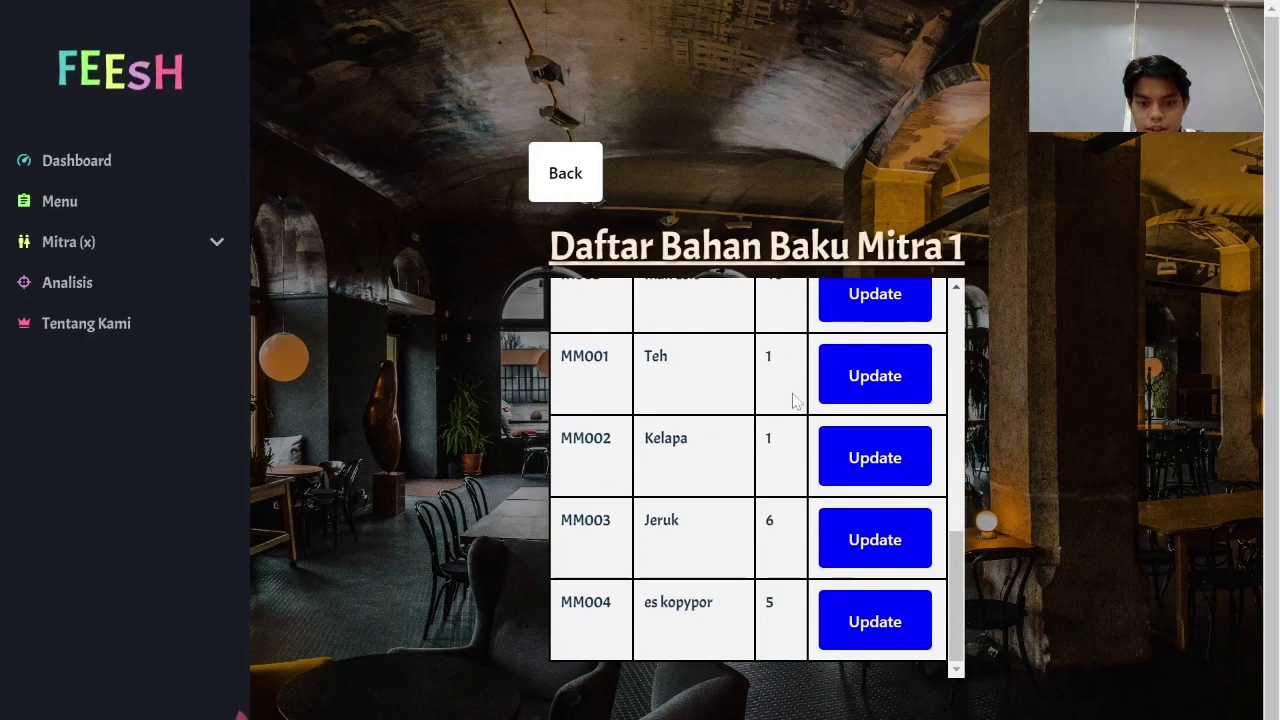
pyautogui.scroll(-2, 794, 400)
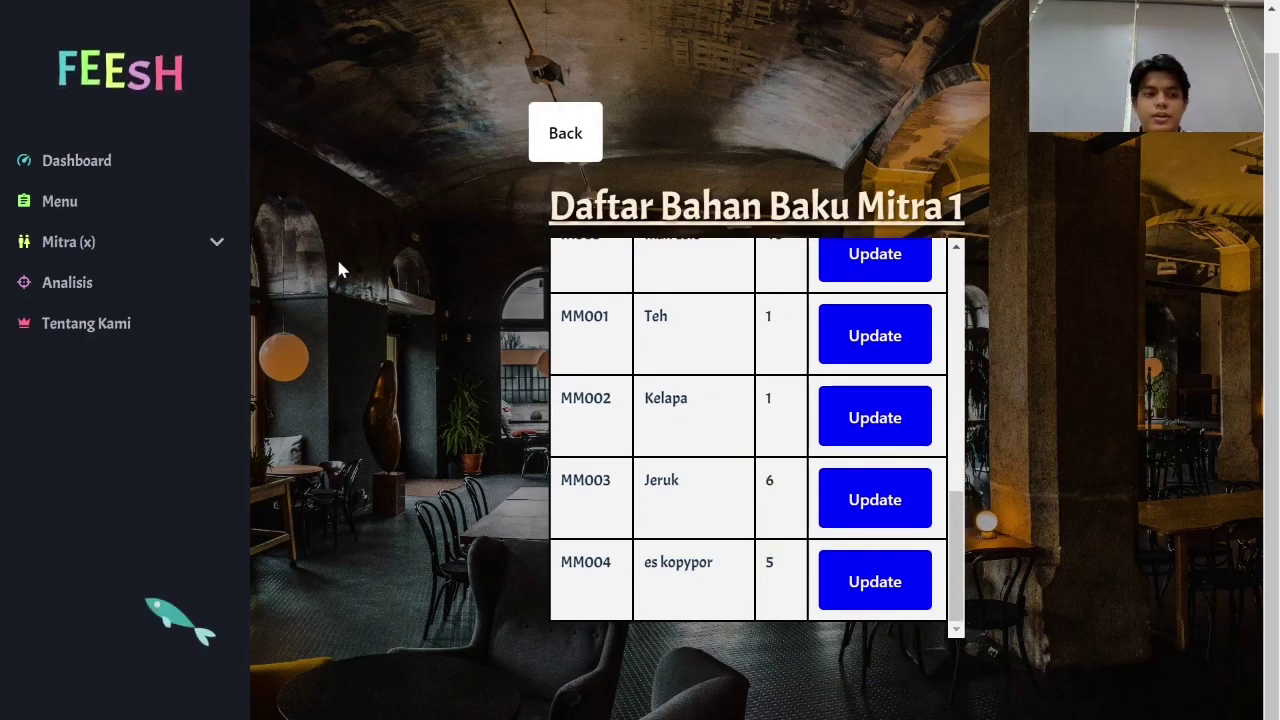
# Delete the MM004 "es kopypor" entry from the main Daftar Bahan Baku list.
pyautogui.click(60, 204)
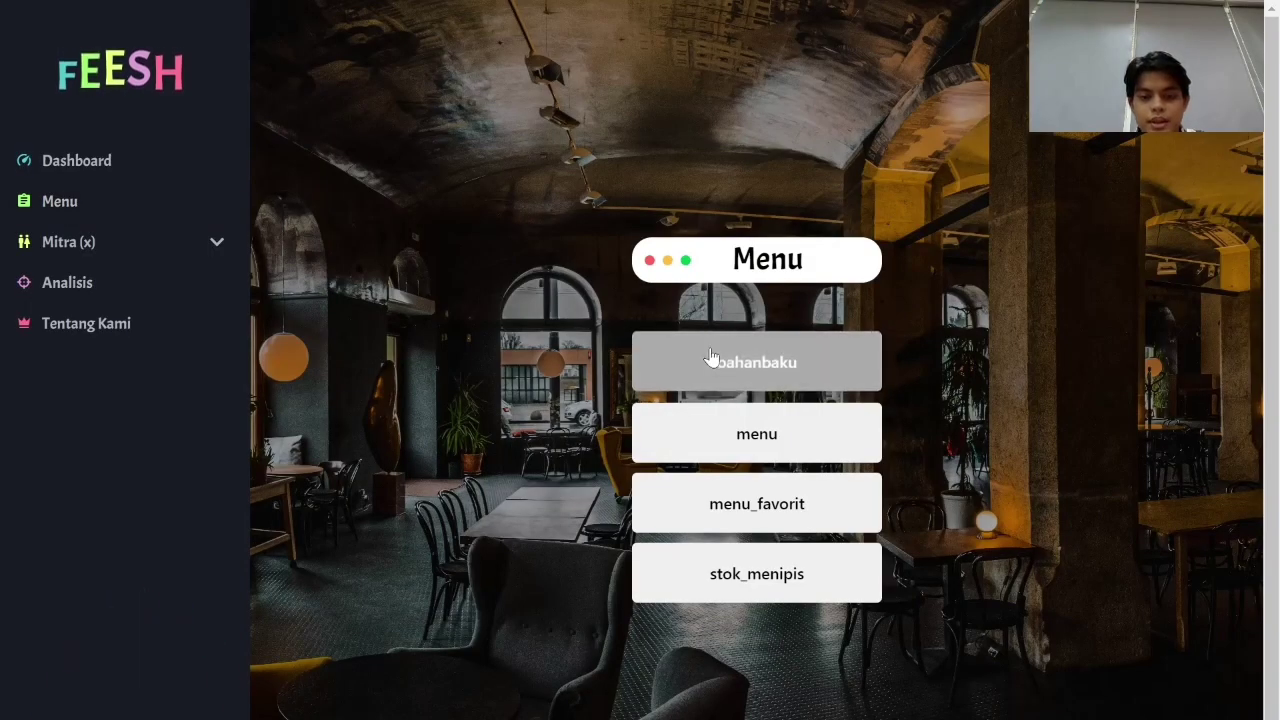
pyautogui.click(743, 366)
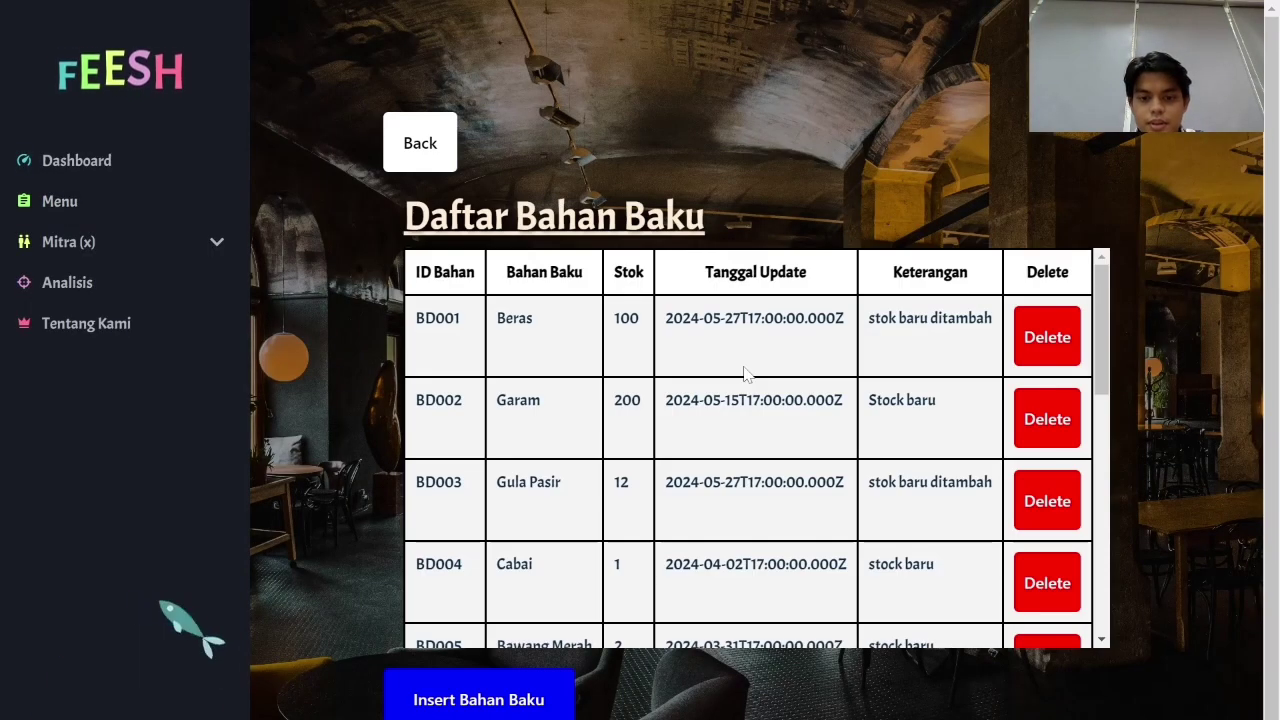
pyautogui.scroll(-8, 746, 374)
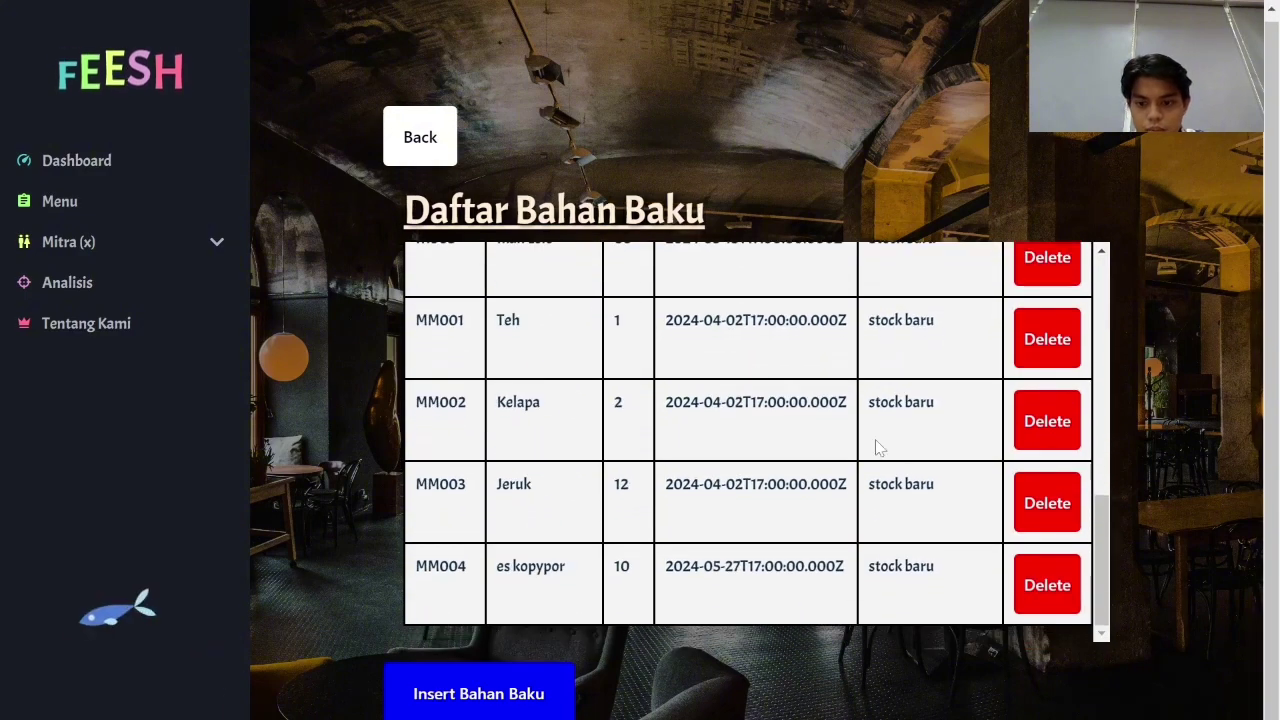
pyautogui.click(1046, 584)
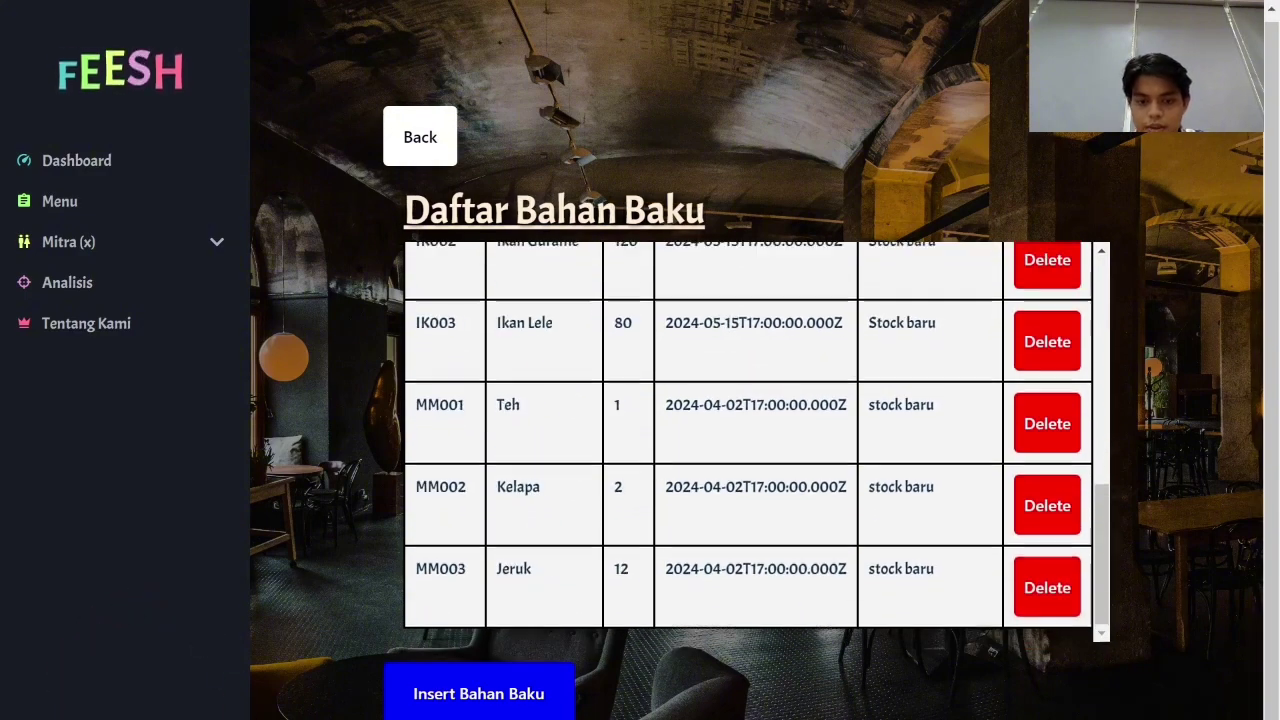
pyautogui.scroll(3, 829, 500)
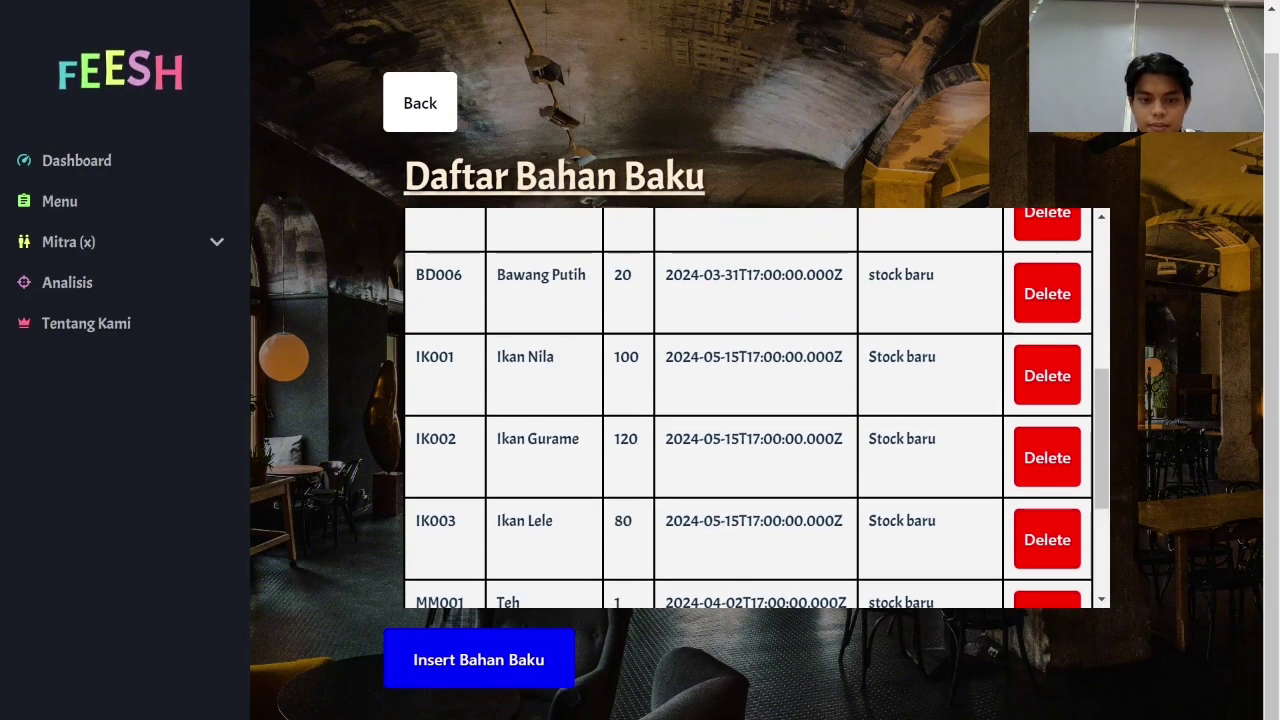
pyautogui.scroll(2, 757, 408)
# Return to the Menu page and look through the dishes and prices in the Daftar Menu list.
pyautogui.click(420, 105)
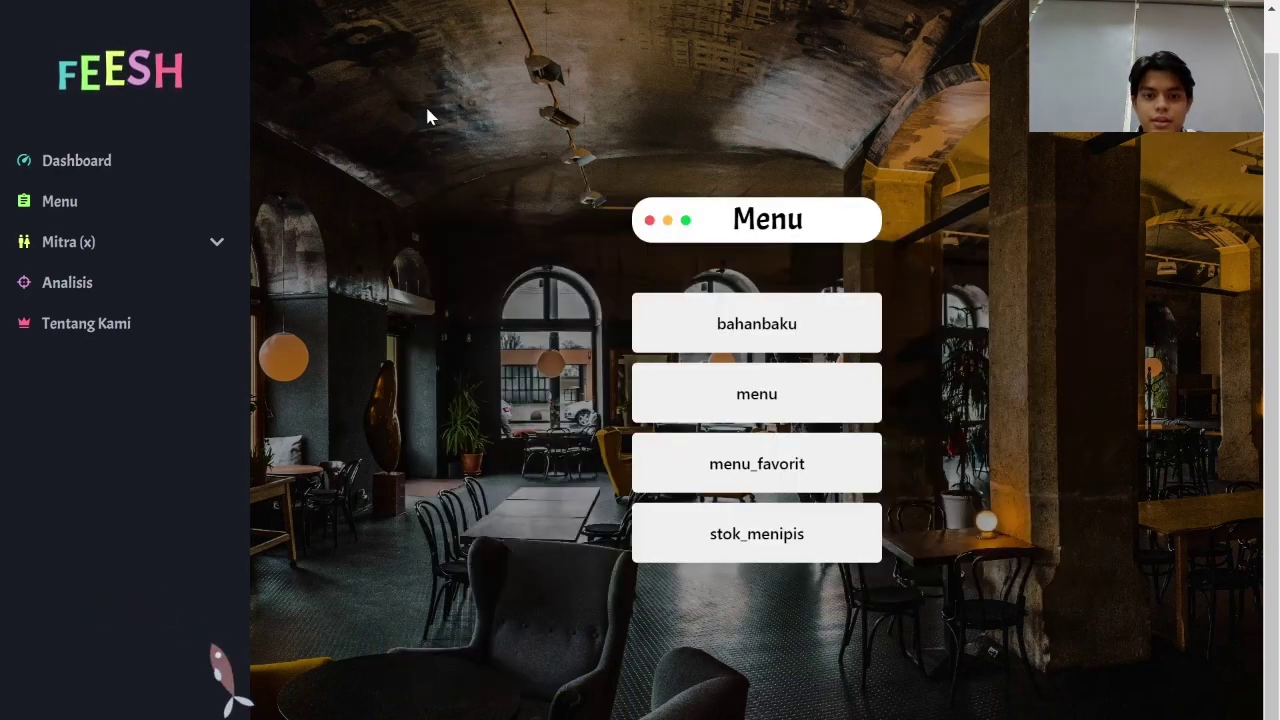
pyautogui.click(775, 398)
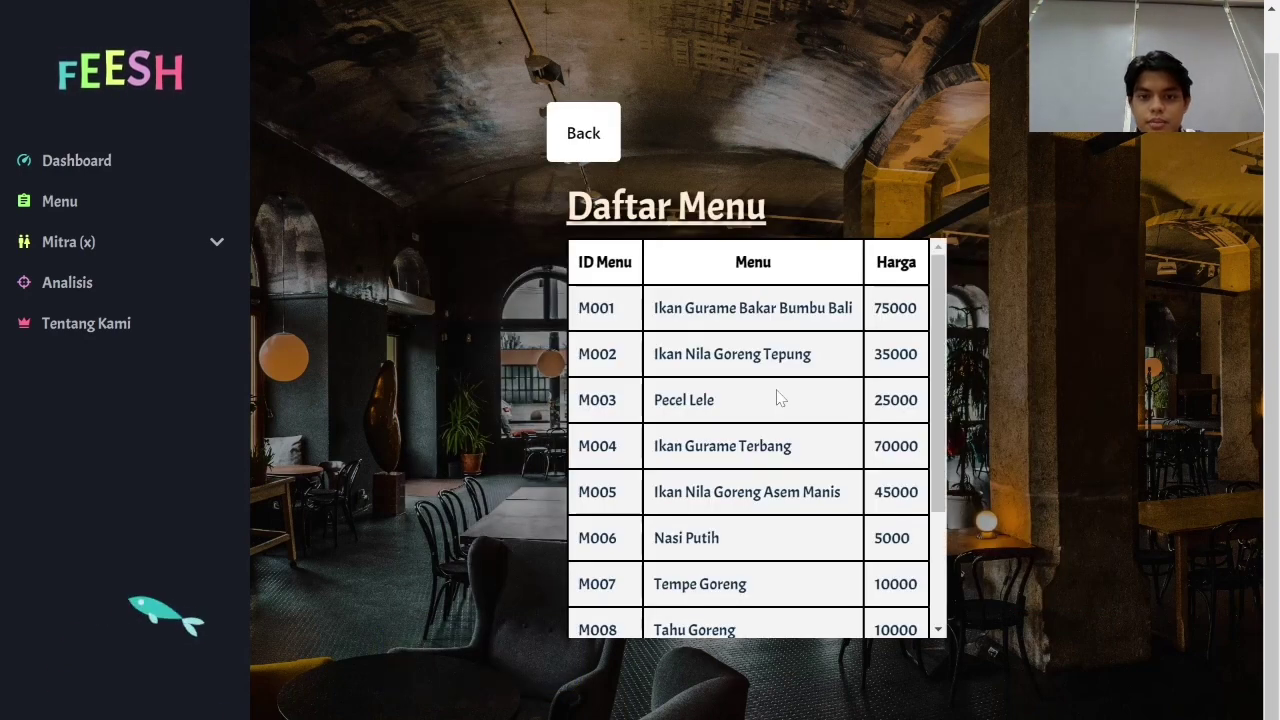
pyautogui.scroll(1, 779, 398)
pyautogui.scroll(-3, 779, 398)
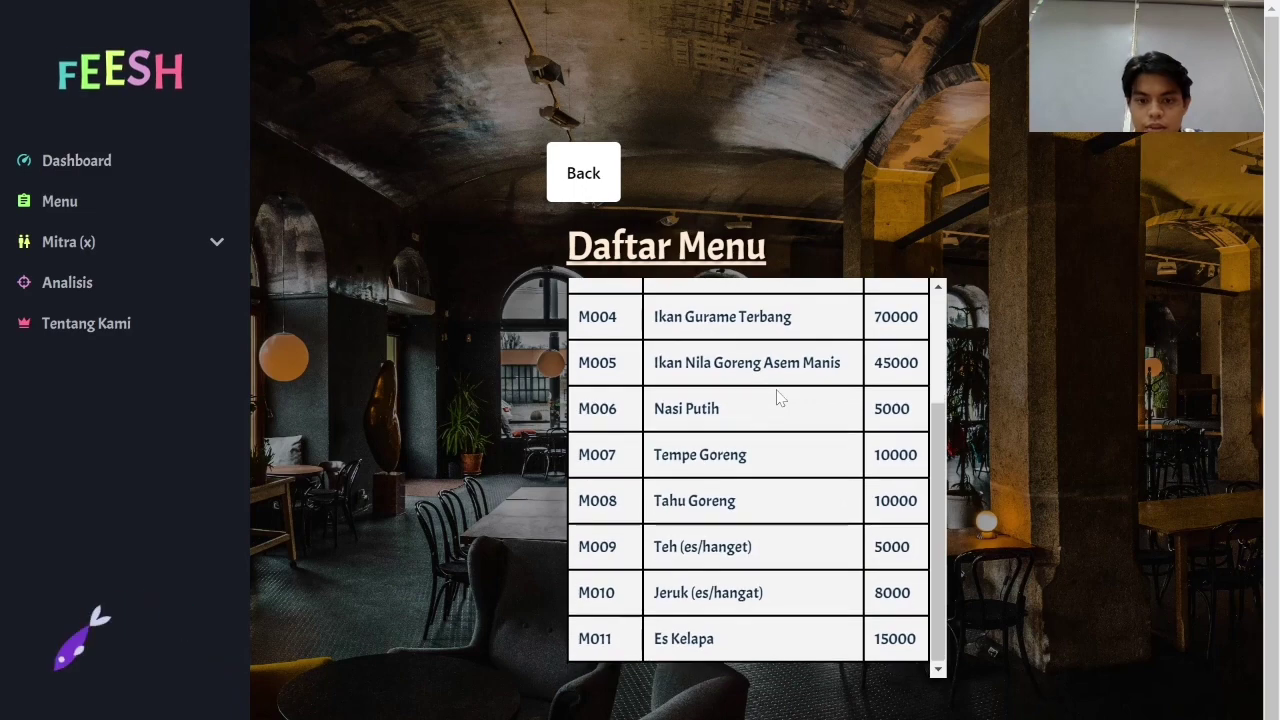
pyautogui.scroll(3, 779, 398)
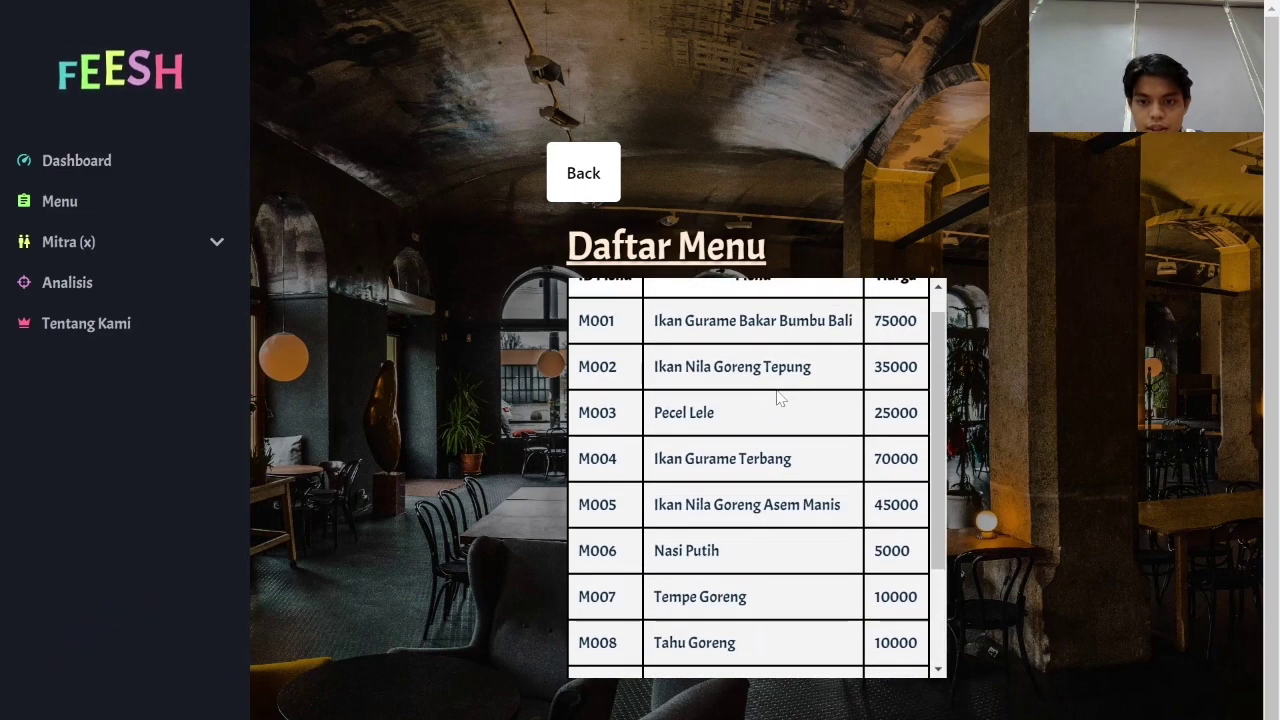
# View the menu_favorit and stok_menipis lists, and return to the Menu page.
pyautogui.click(588, 177)
pyautogui.click(765, 505)
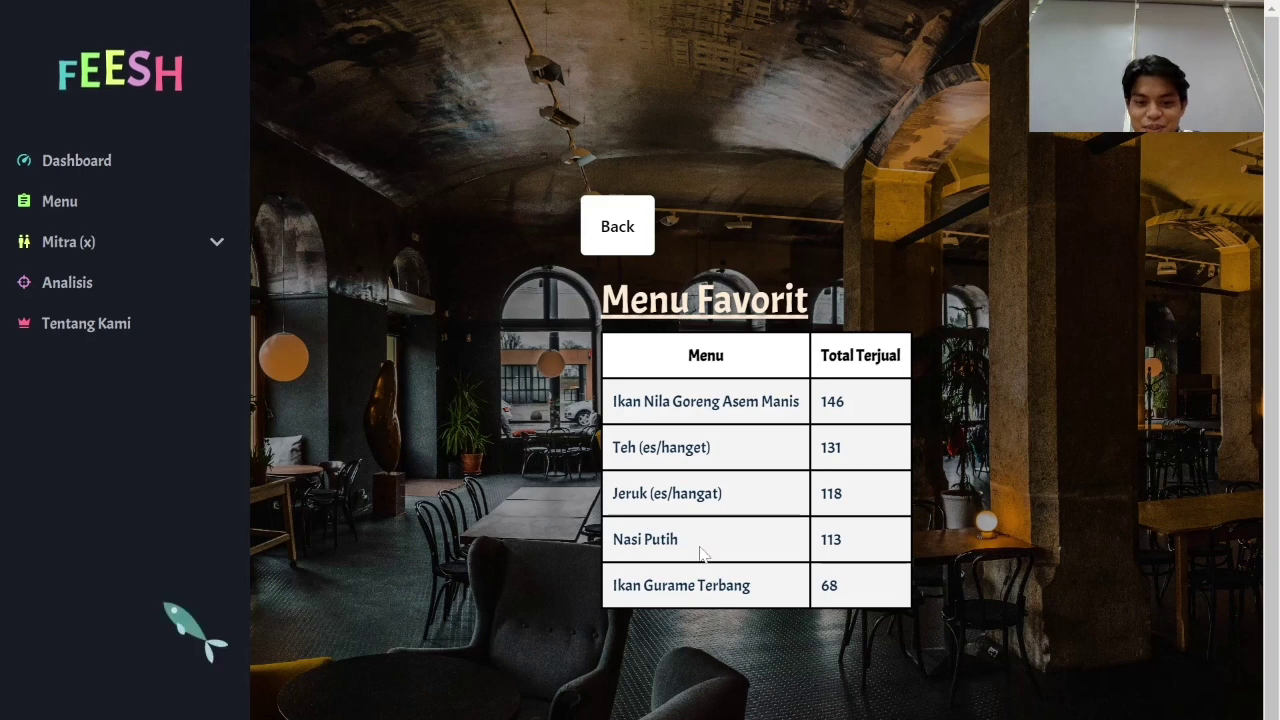
pyautogui.click(620, 230)
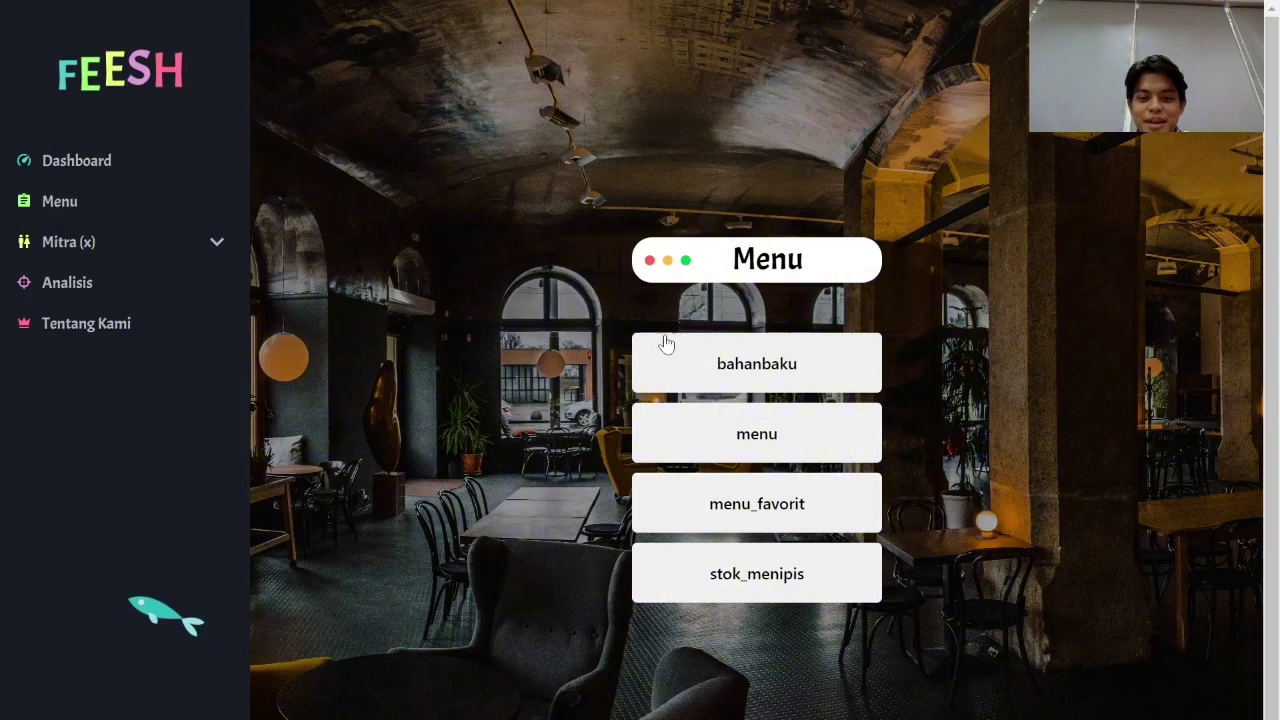
pyautogui.click(760, 572)
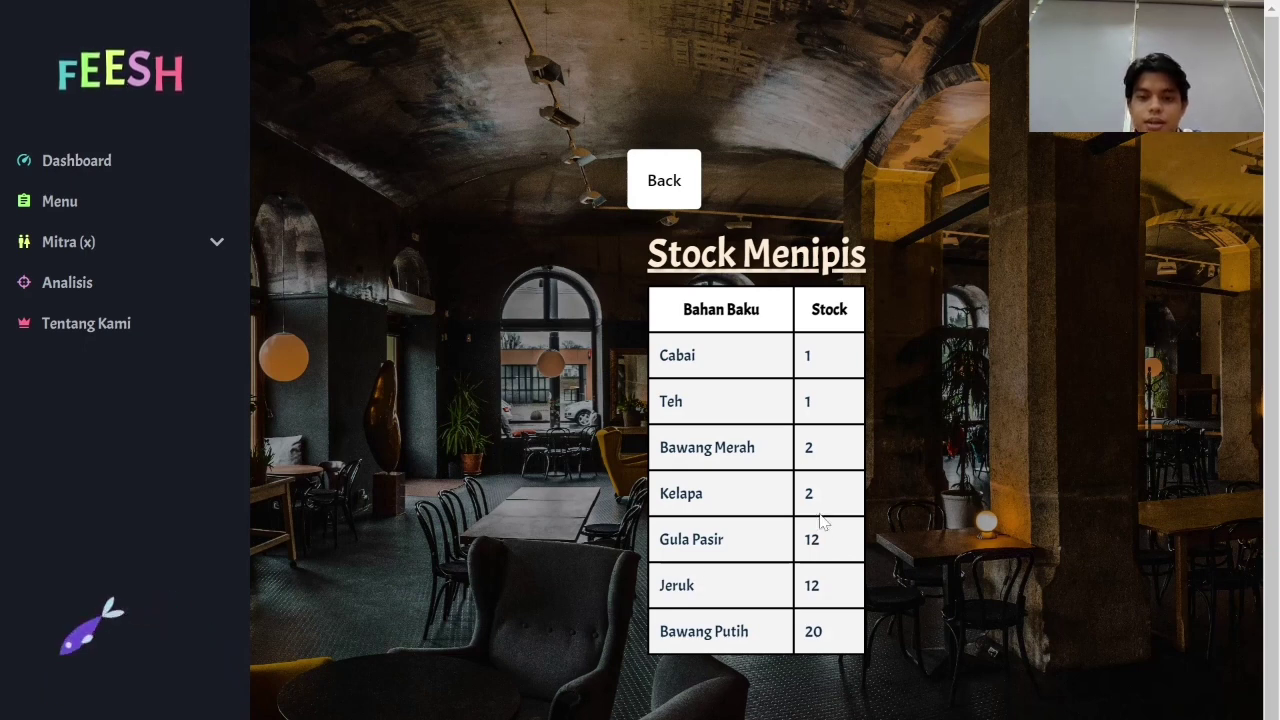
pyautogui.click(665, 179)
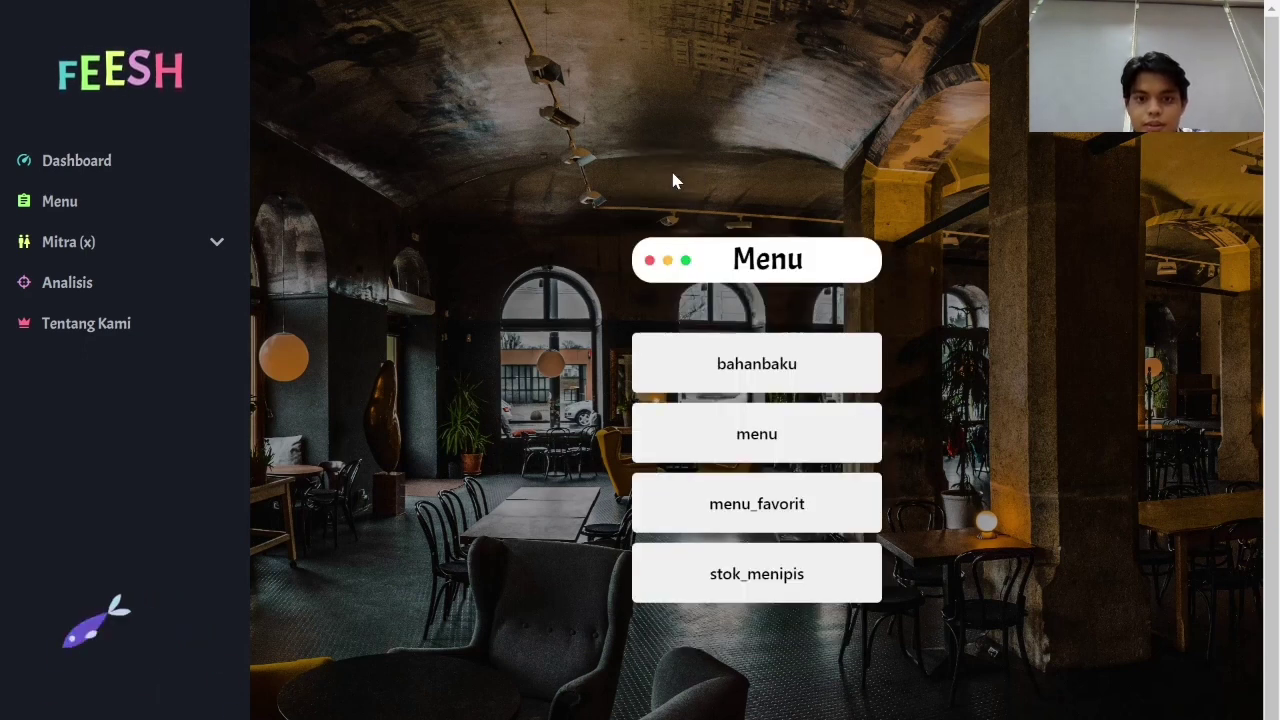
# Open the Mitra 1 page and view the partner entries listed under Mitra (x).
pyautogui.click(78, 246)
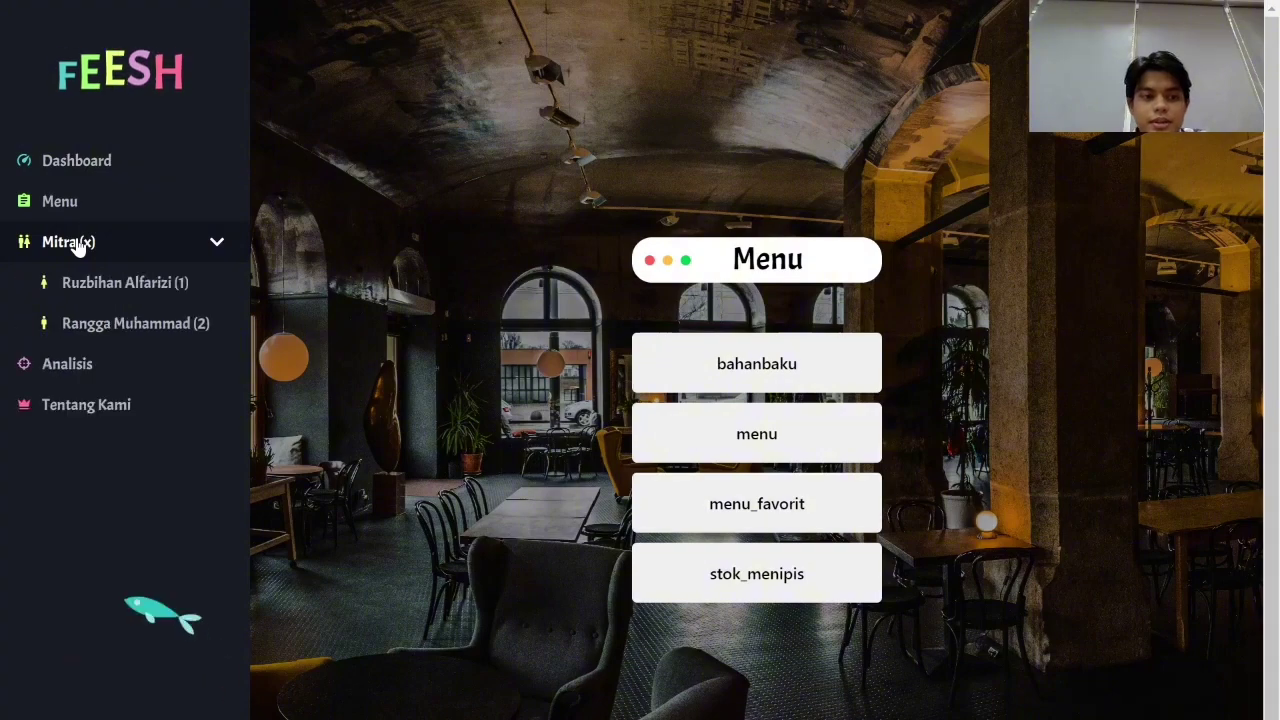
pyautogui.click(116, 284)
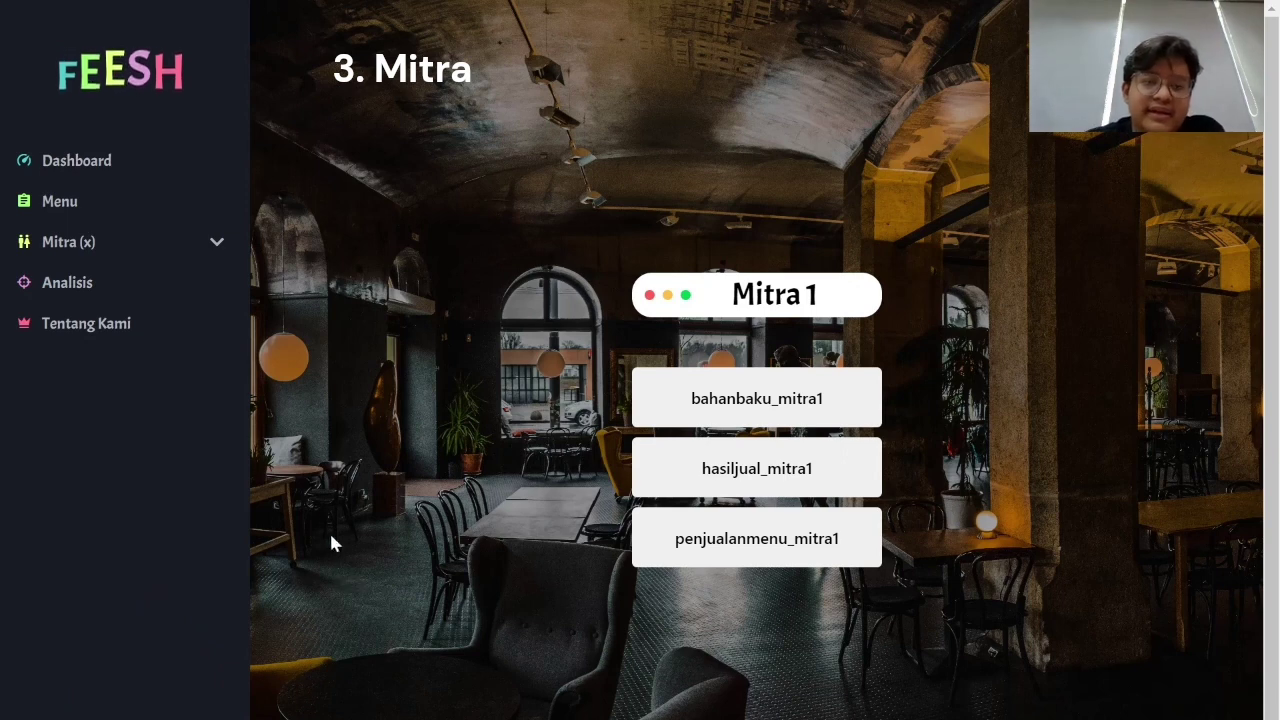
pyautogui.click(217, 243)
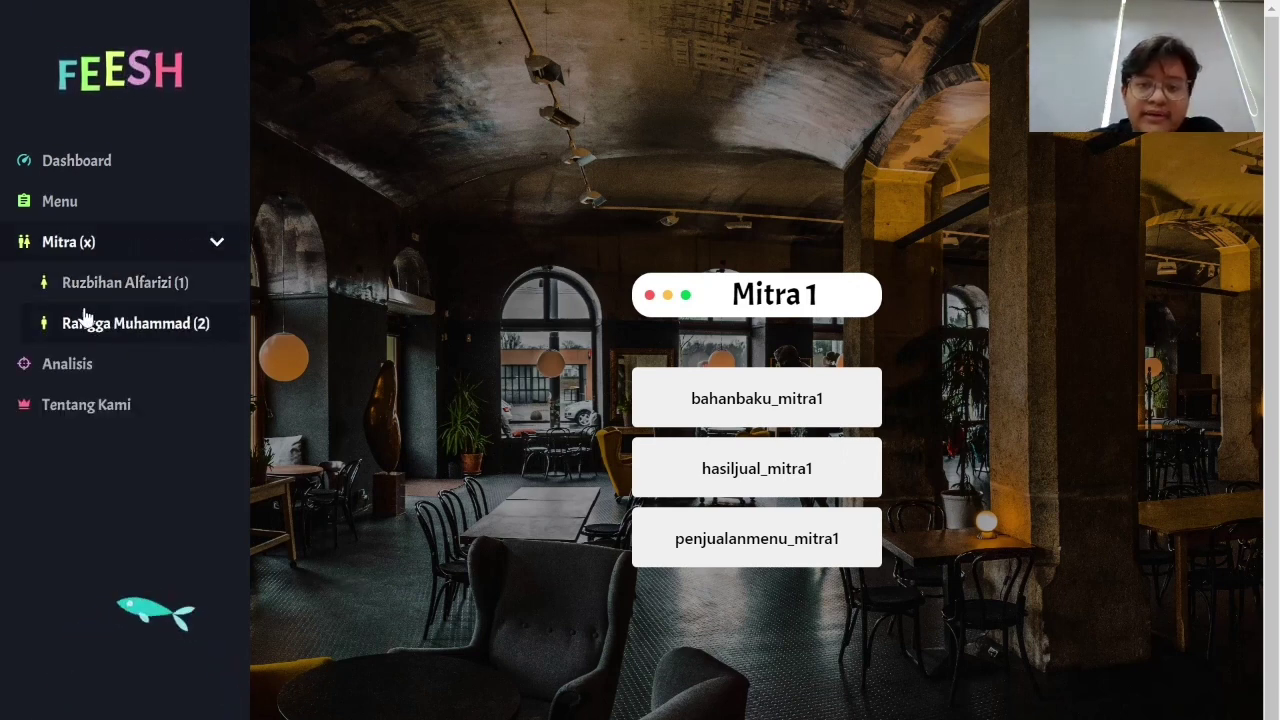
pyautogui.moveTo(228, 690); pyautogui.dragTo(224, 255)
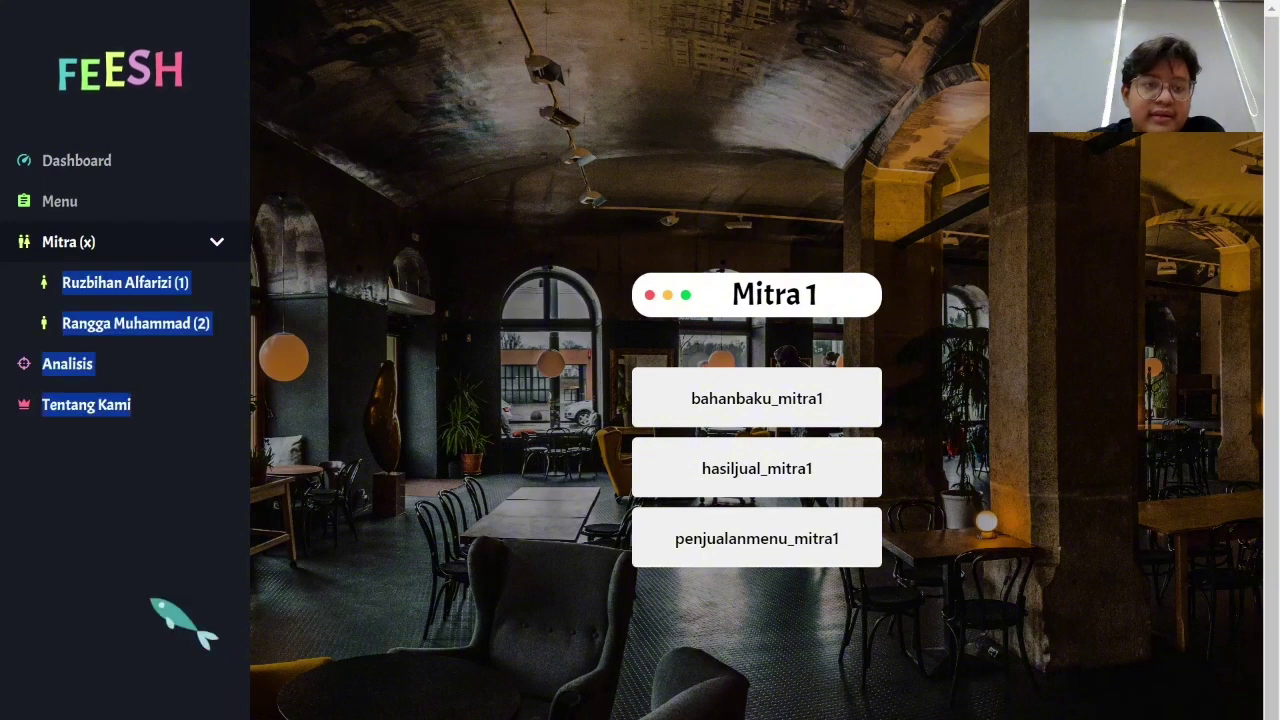
pyautogui.click(222, 255)
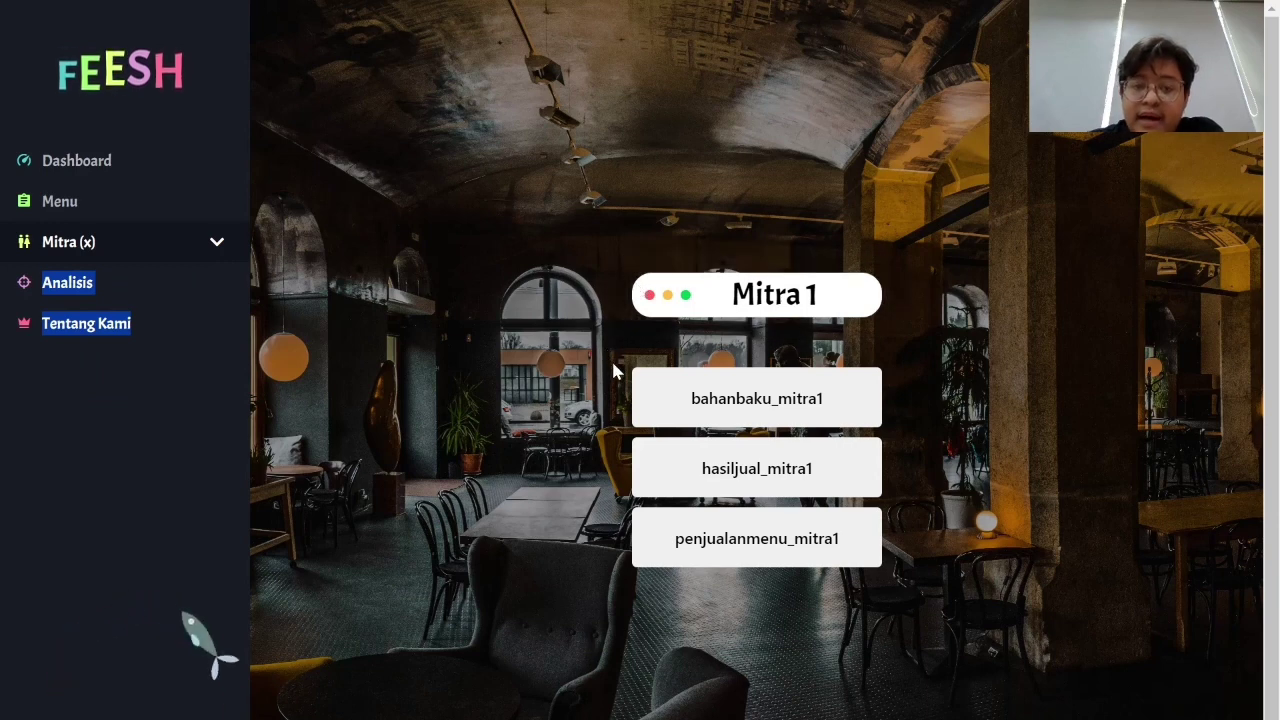
# Open the bahanbaku_mitra1 list, look at the Update Bahan Baku Mitra 1 form, and return to the list.
pyautogui.click(771, 400)
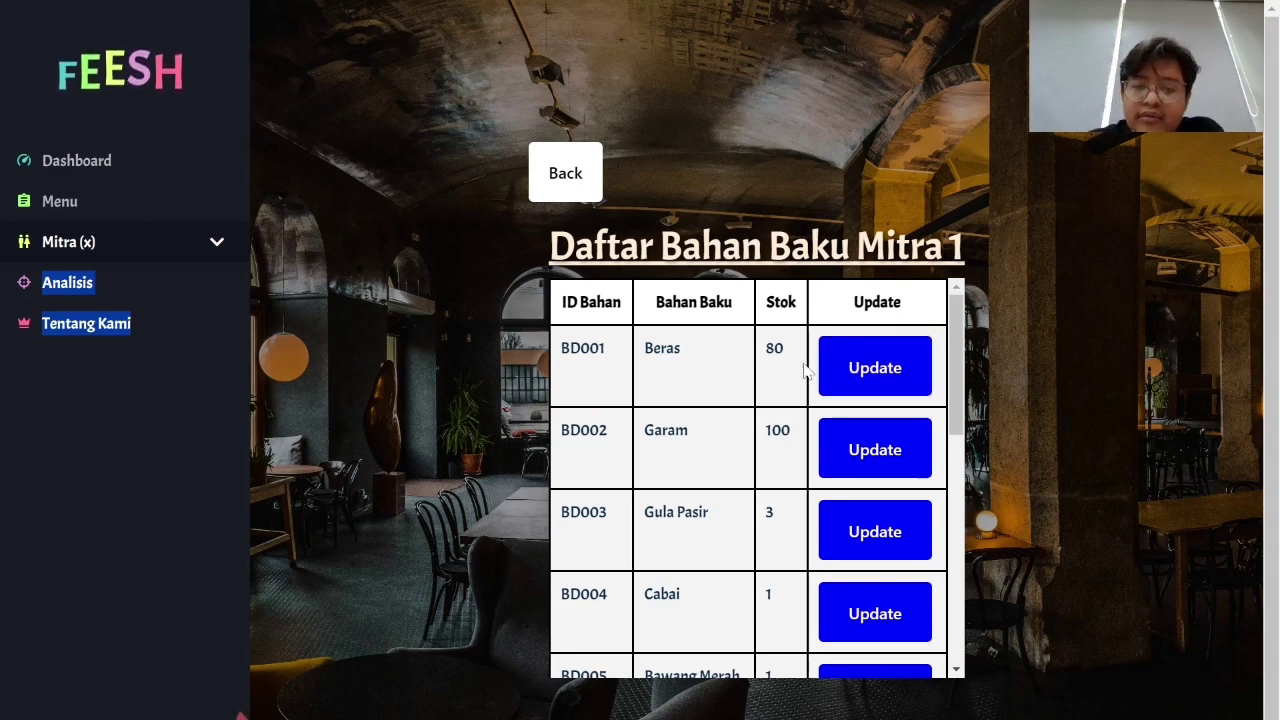
pyautogui.click(860, 540)
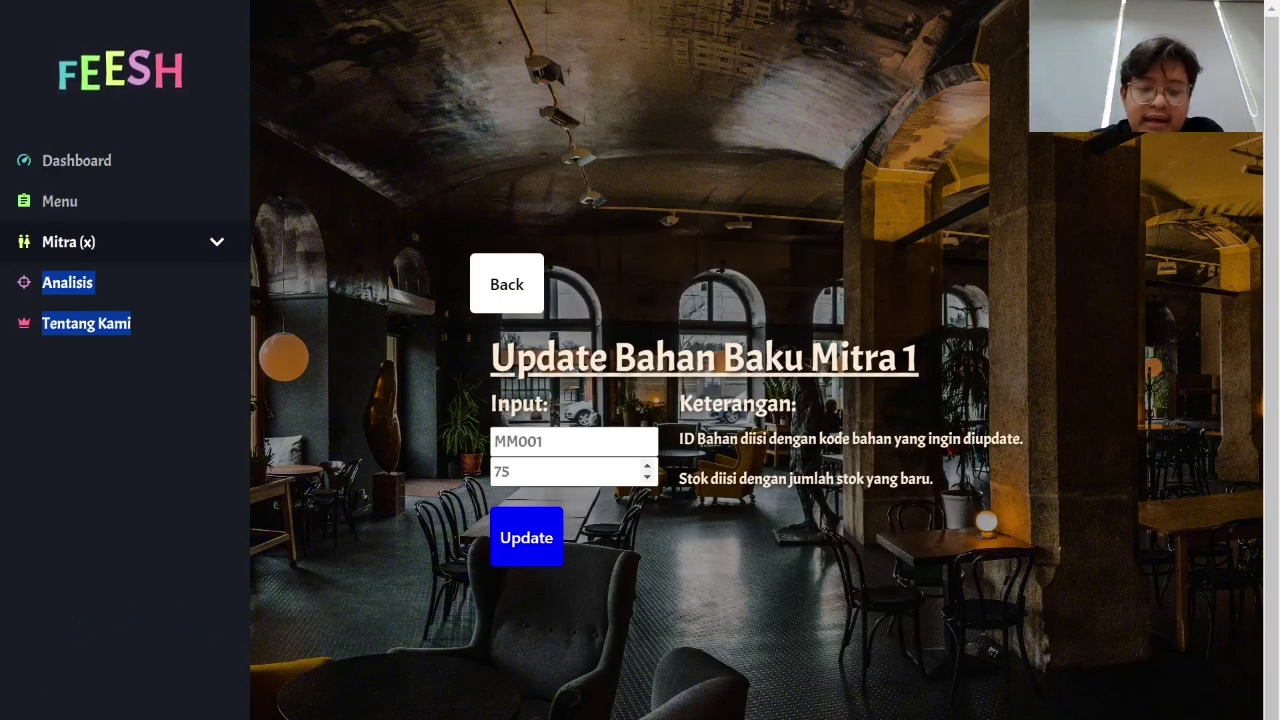
pyautogui.click(560, 471)
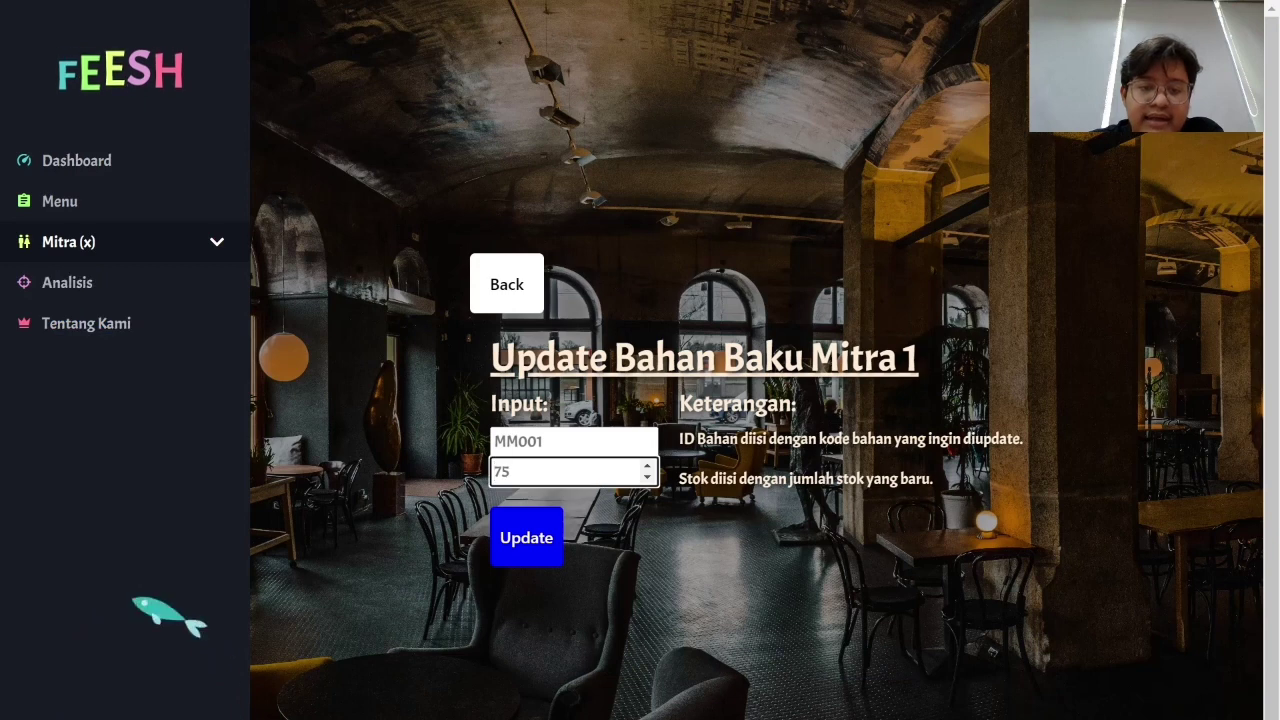
pyautogui.click(506, 286)
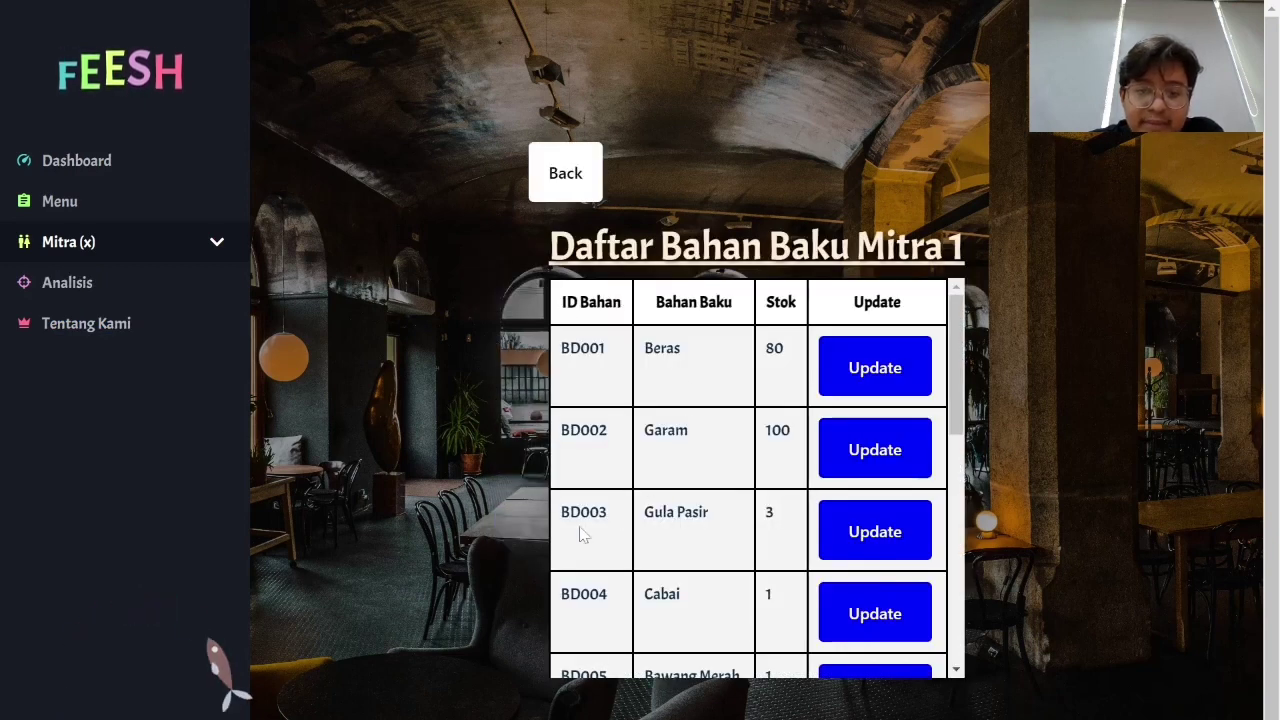
# Update the stock of raw material BD003 (Gula Pasir) in Mitra 1's list to 10.
pyautogui.click(872, 532)
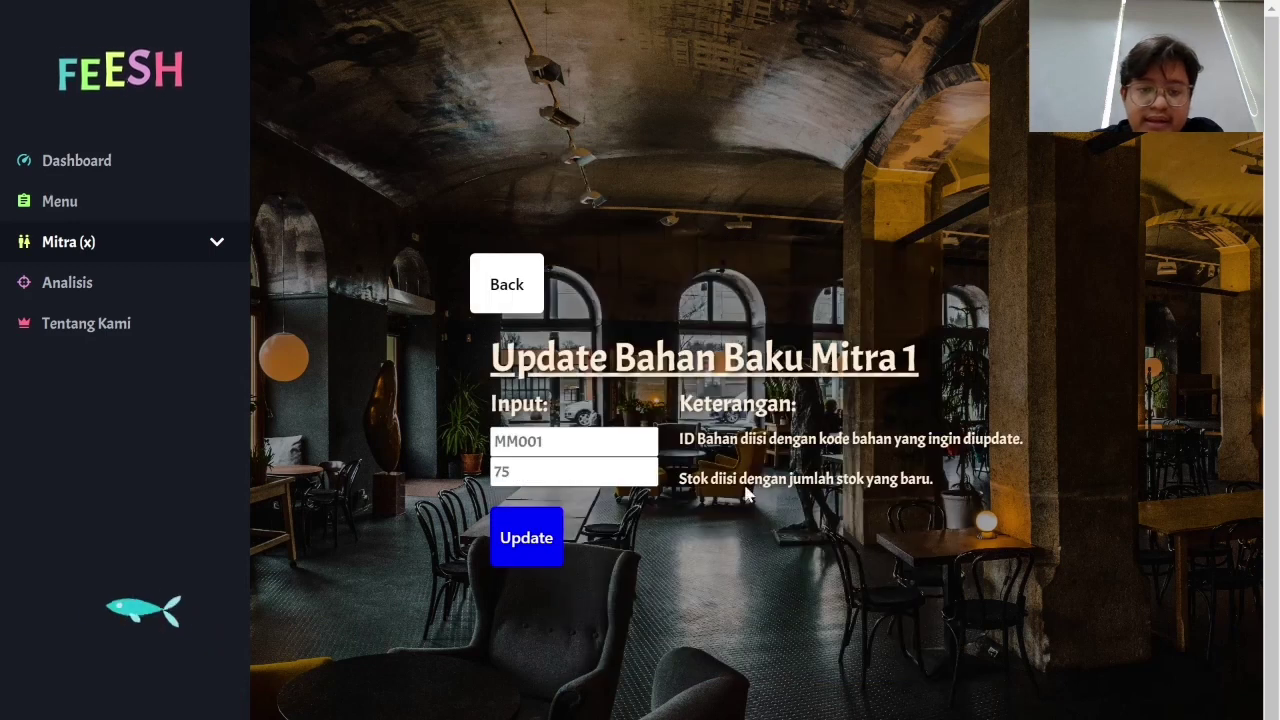
pyautogui.click(575, 441)
pyautogui.write('B')
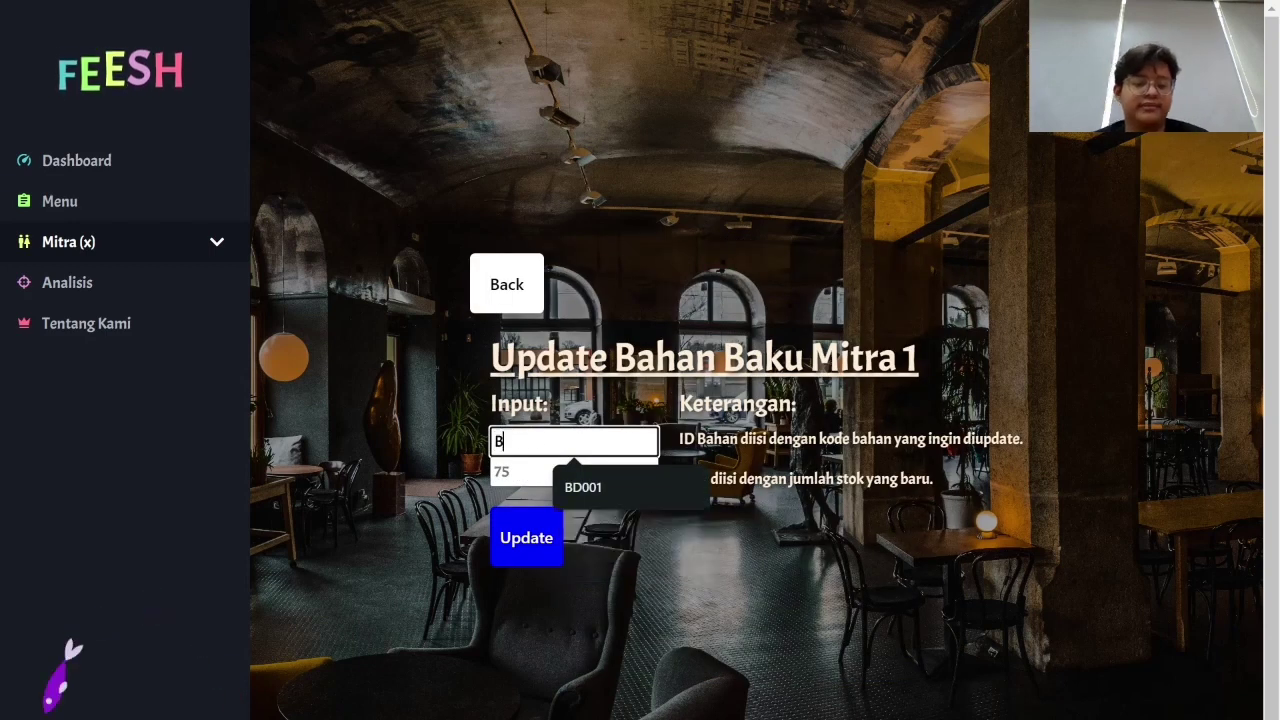
pyautogui.write('D003')
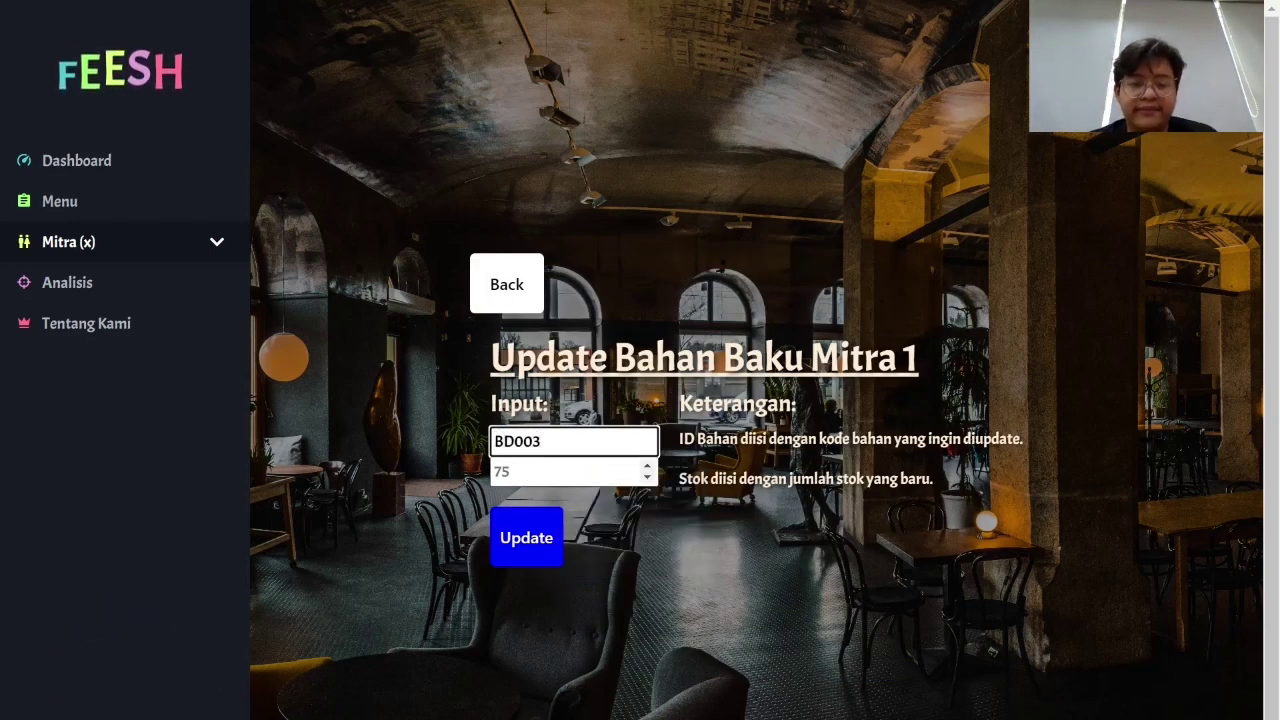
pyautogui.press('Tab')
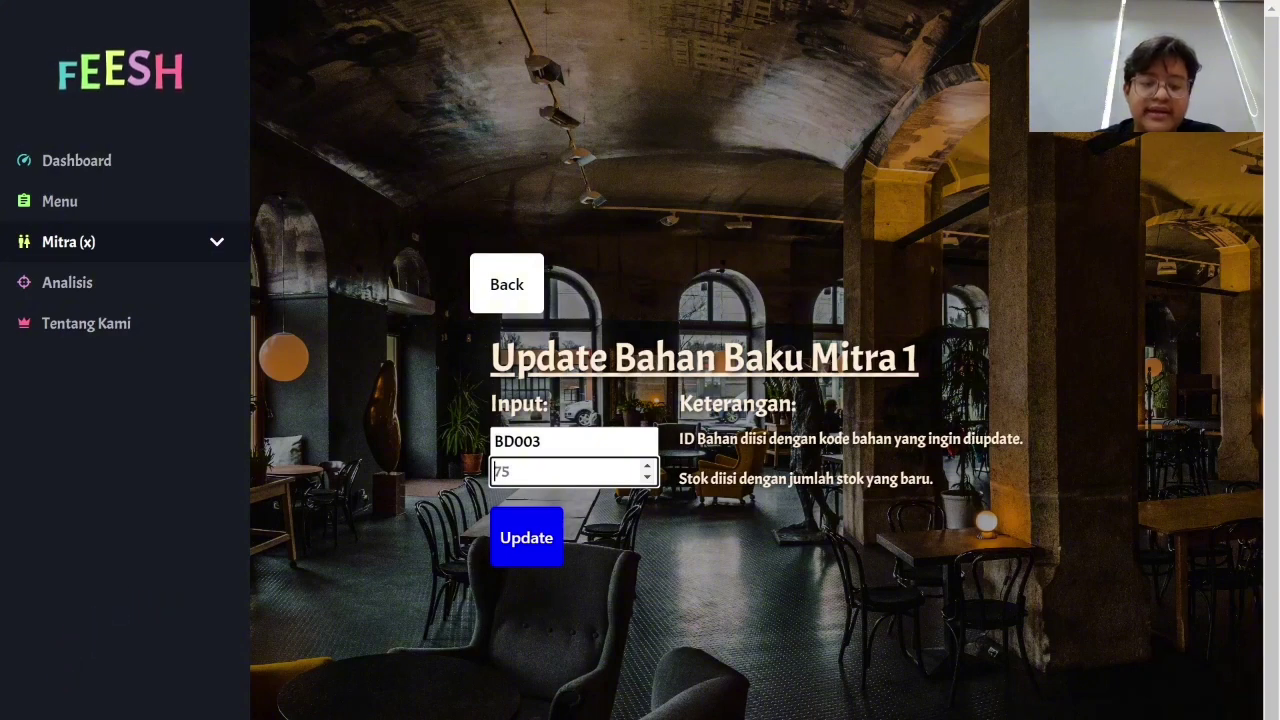
pyautogui.write('10')
pyautogui.click(531, 540)
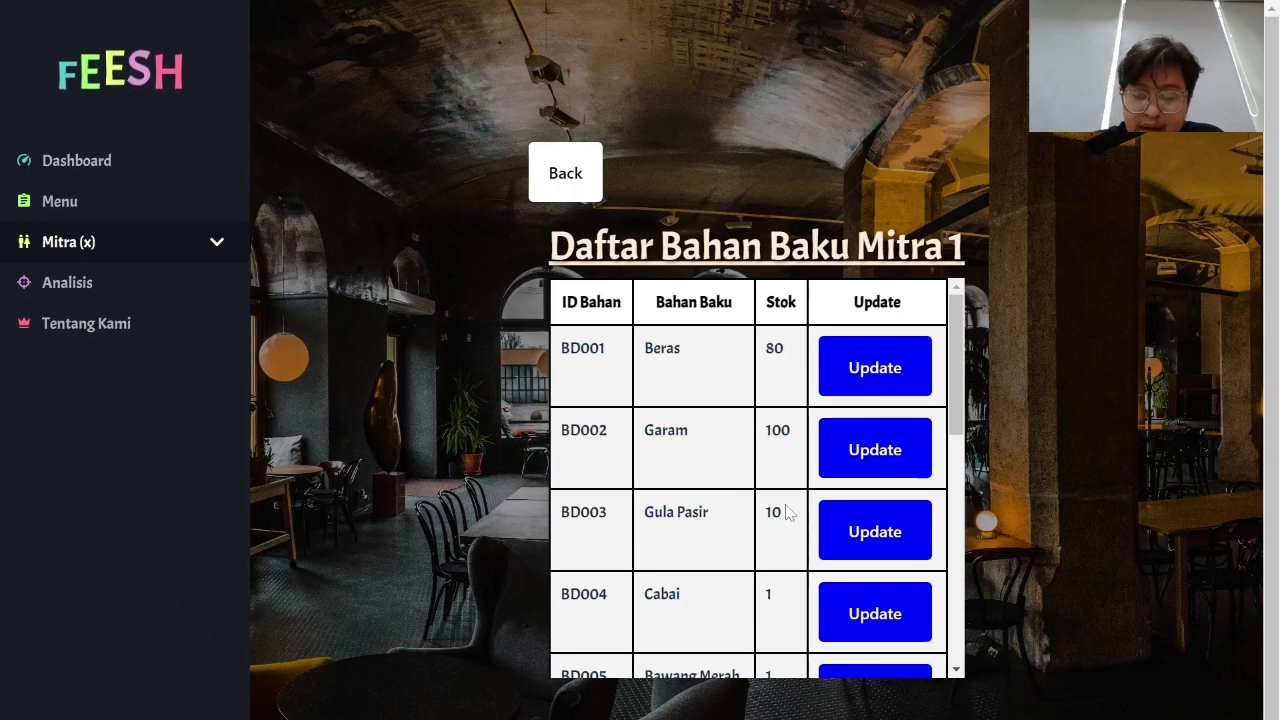
# Open Mitra 1's hasiljual_mitra1 table and examine the quarterly sales results for 2023.
pyautogui.click(565, 173)
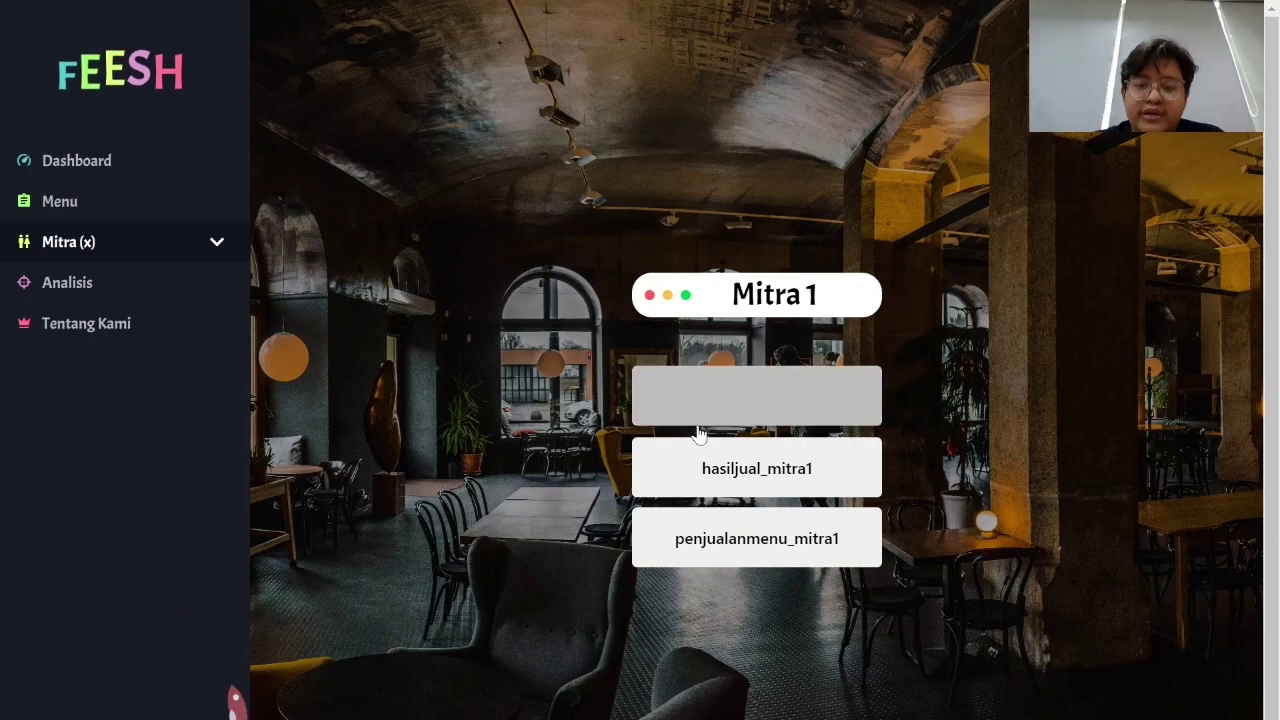
pyautogui.click(722, 468)
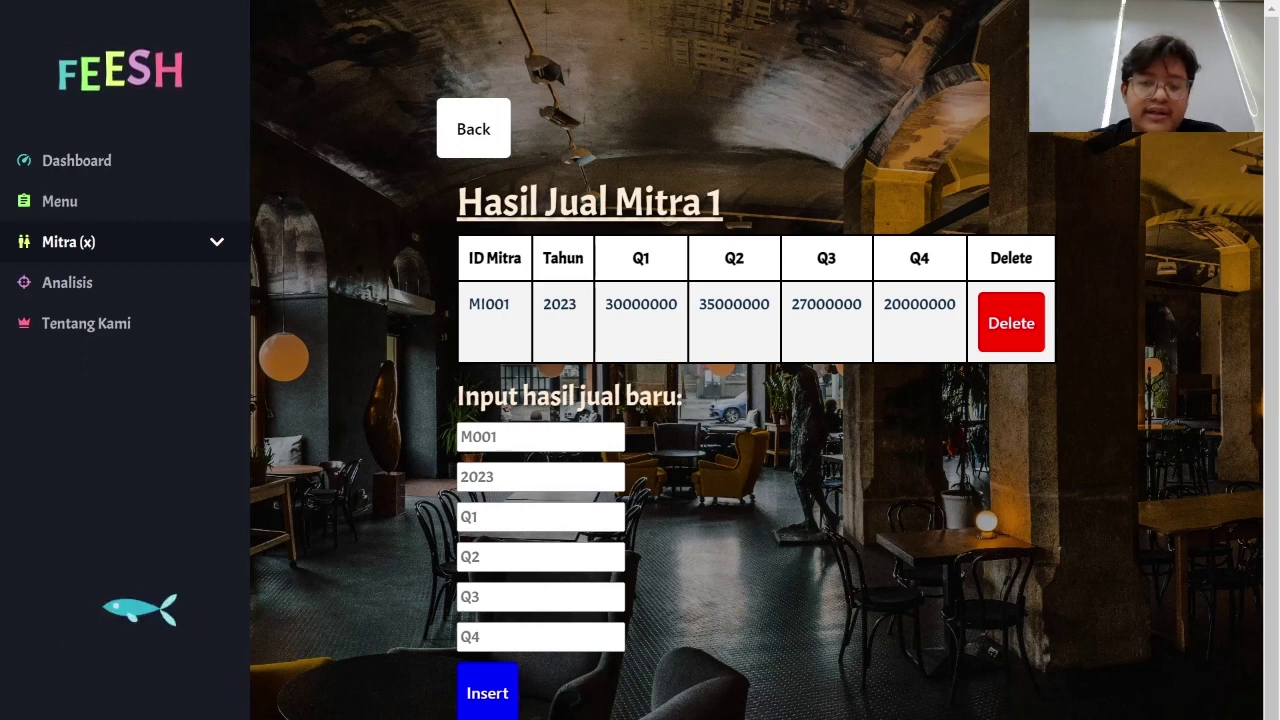
pyautogui.doubleClick(640, 304)
pyautogui.doubleClick(734, 304)
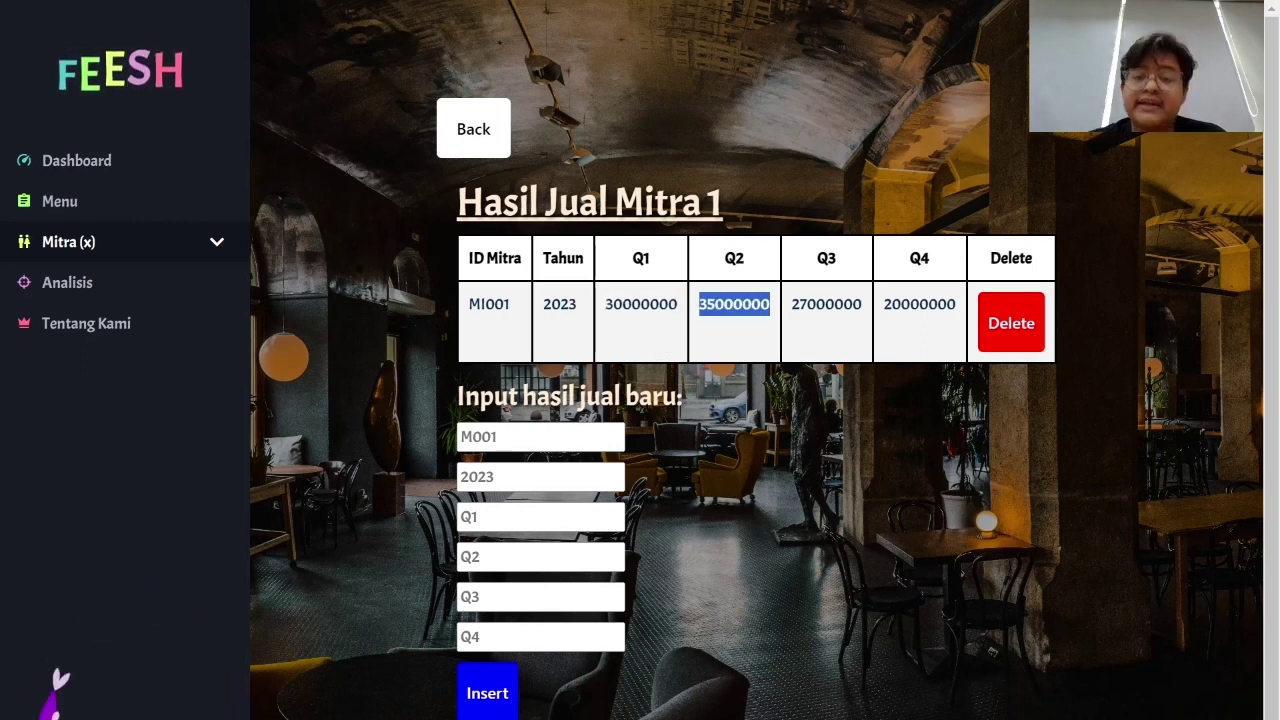
pyautogui.doubleClick(826, 304)
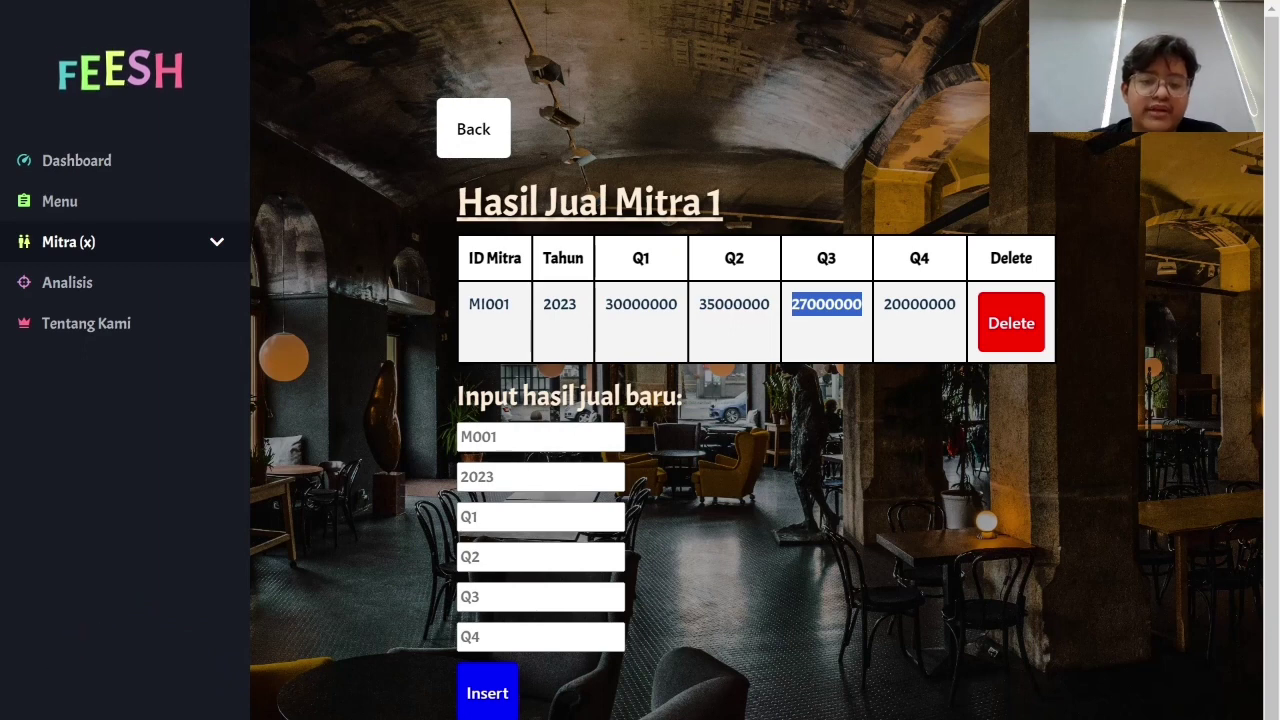
# Enter partner ID MI001 and year 2024 for a new sales result of Mitra 1.
pyautogui.click(540, 437)
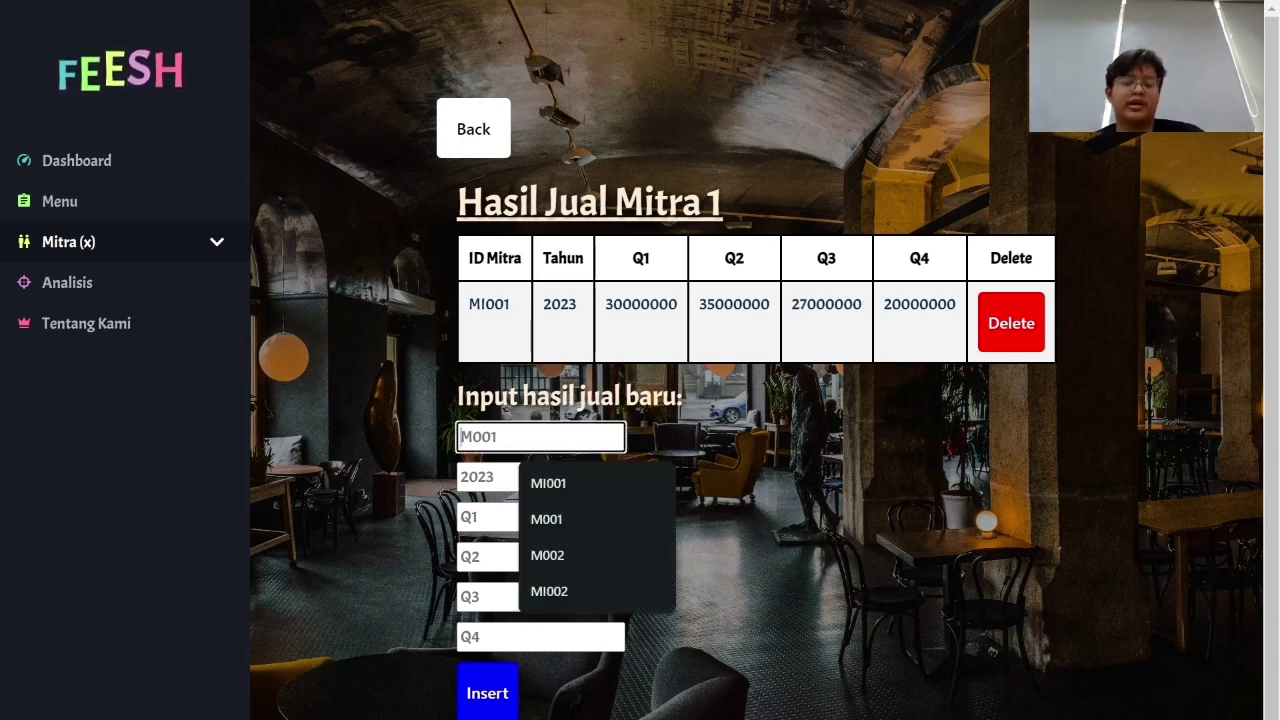
pyautogui.write('M')
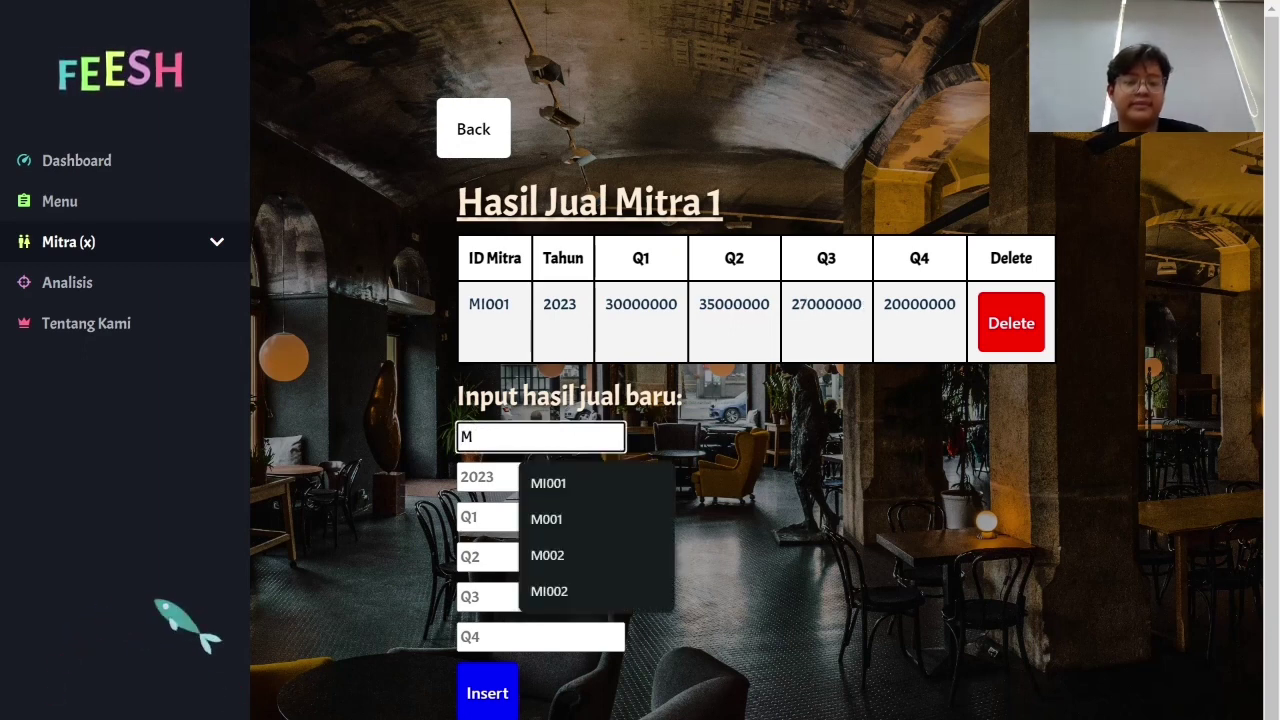
pyautogui.write('I001')
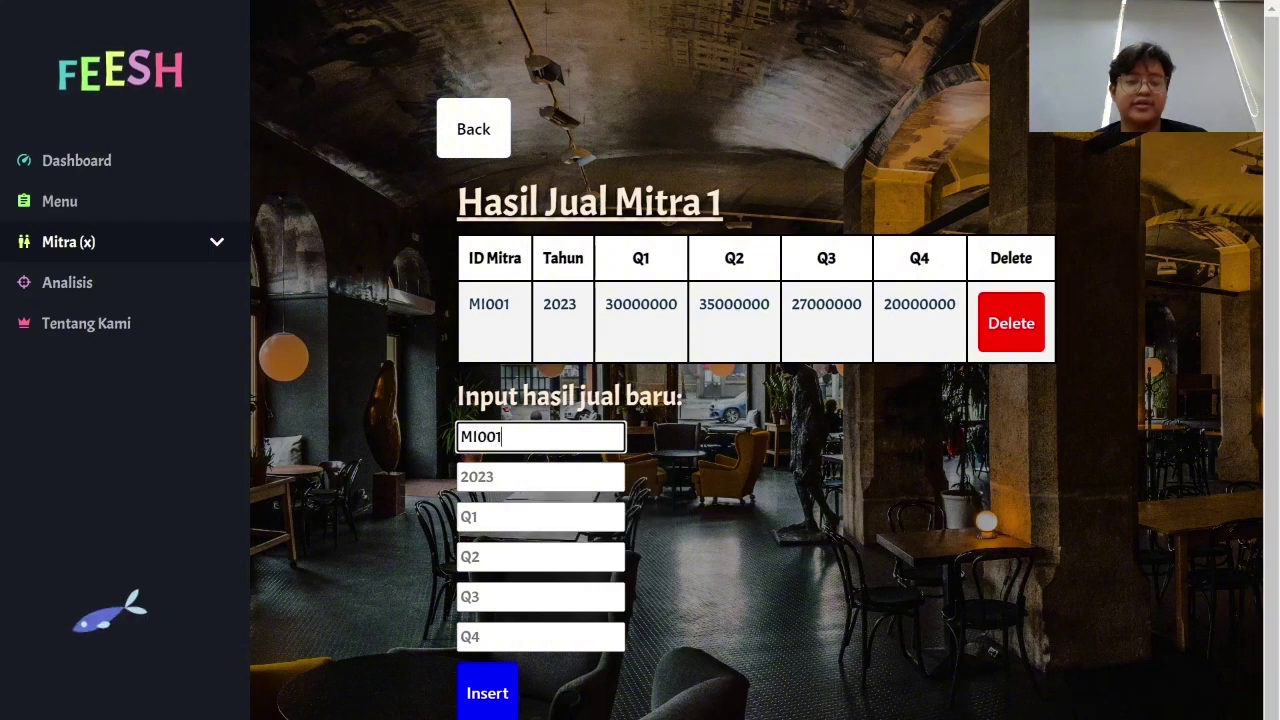
pyautogui.click(540, 476)
pyautogui.write('2')
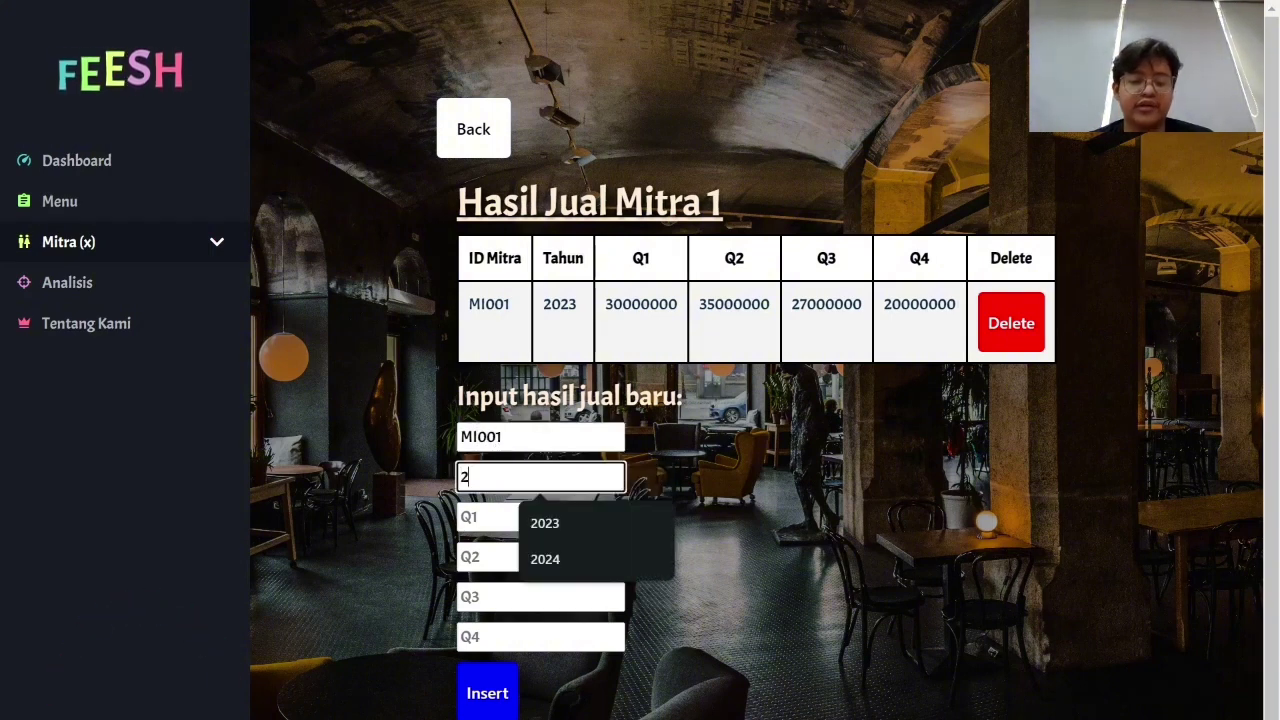
pyautogui.write('024')
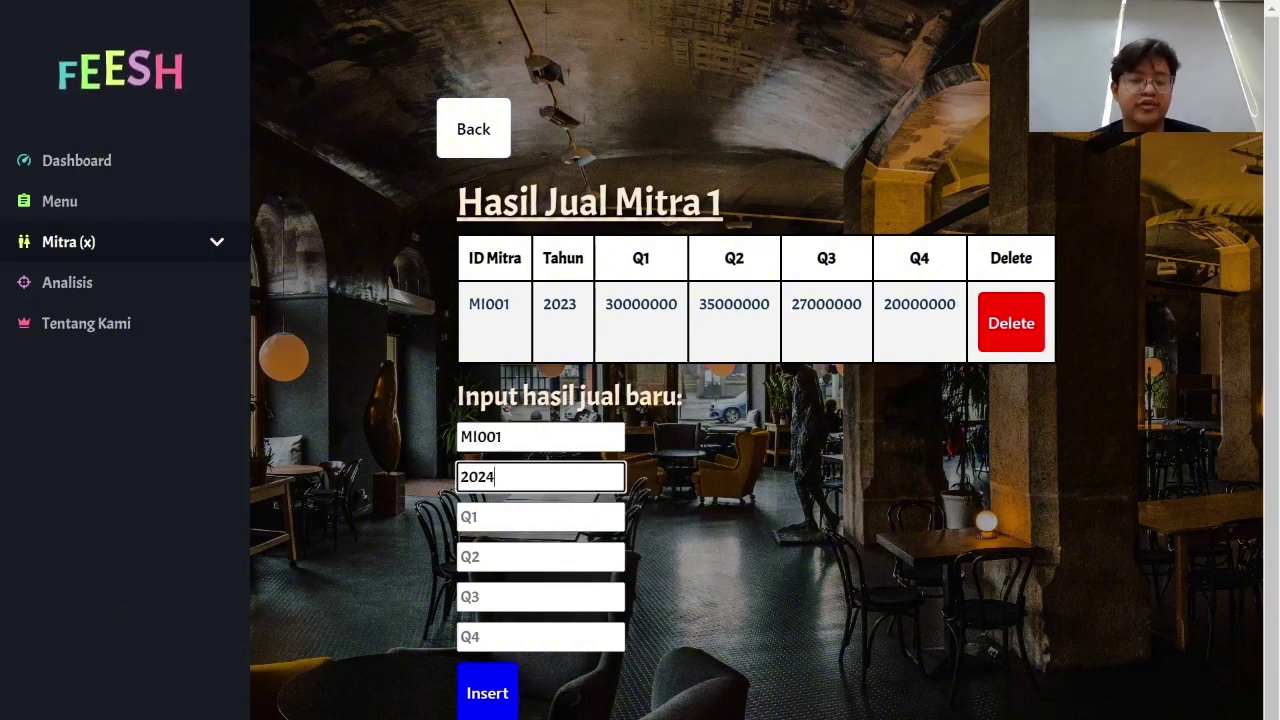
pyautogui.click(540, 516)
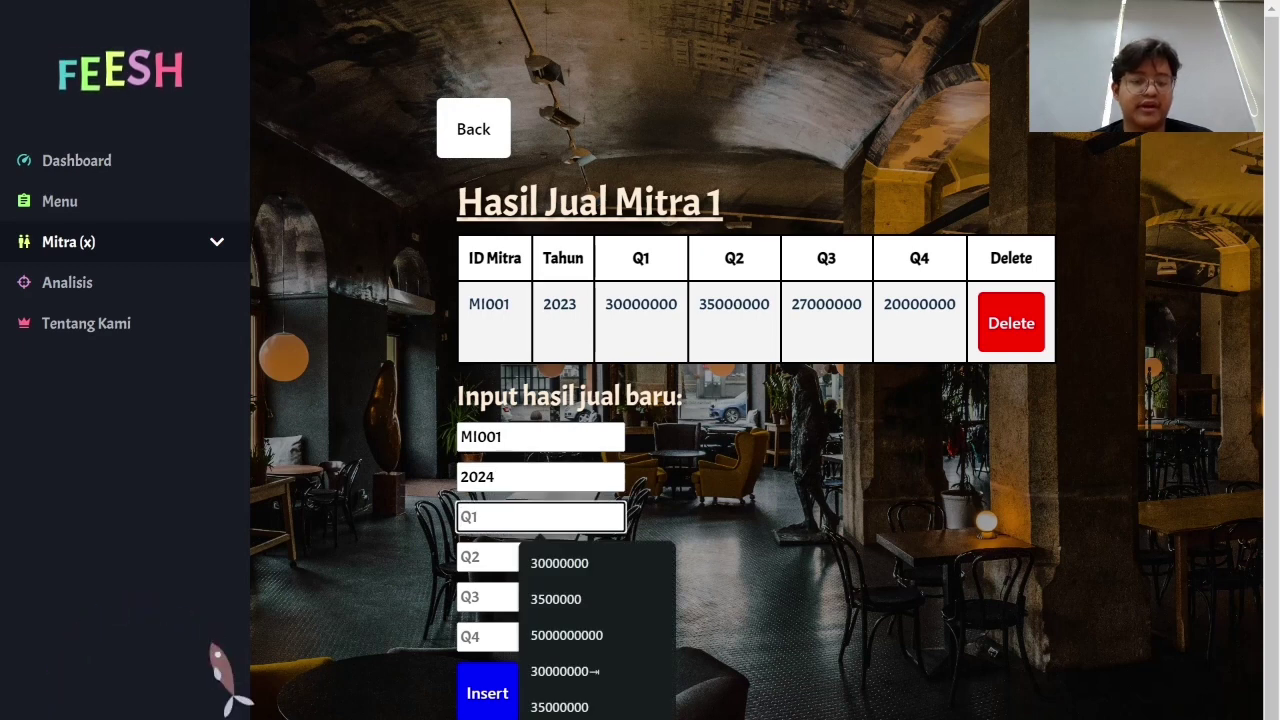
pyautogui.write('5000')
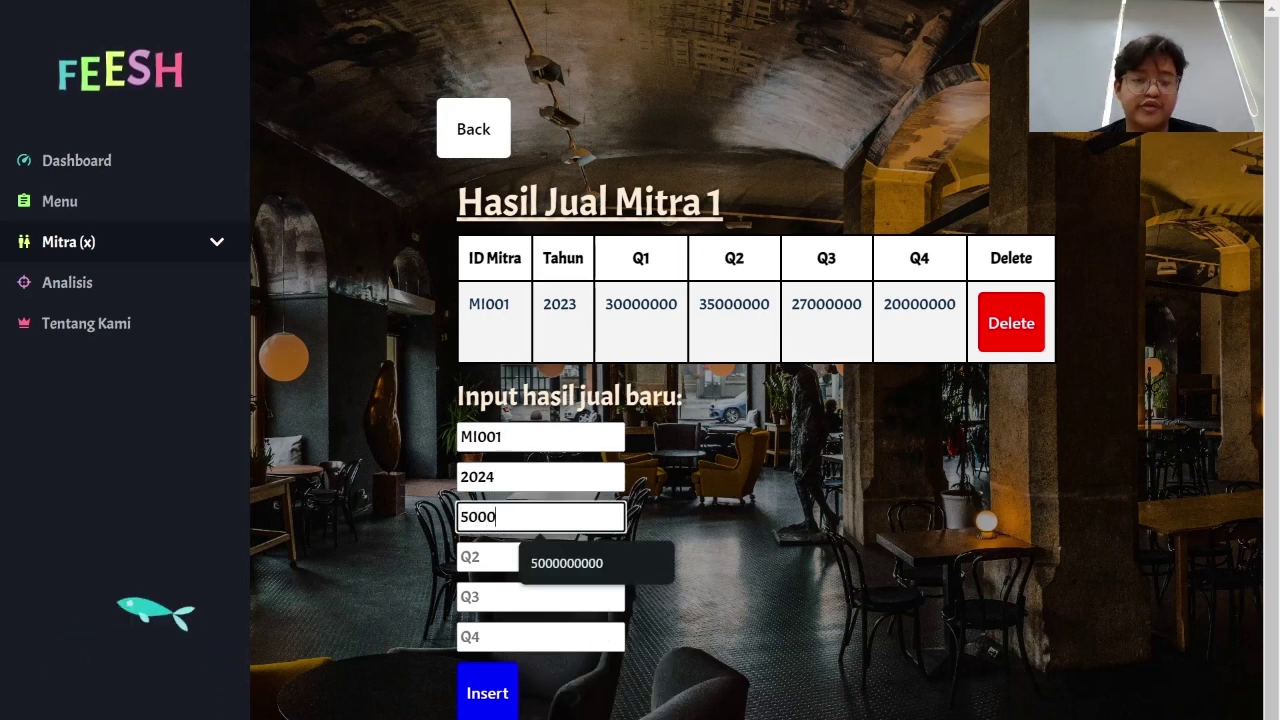
pyautogui.write('000000')
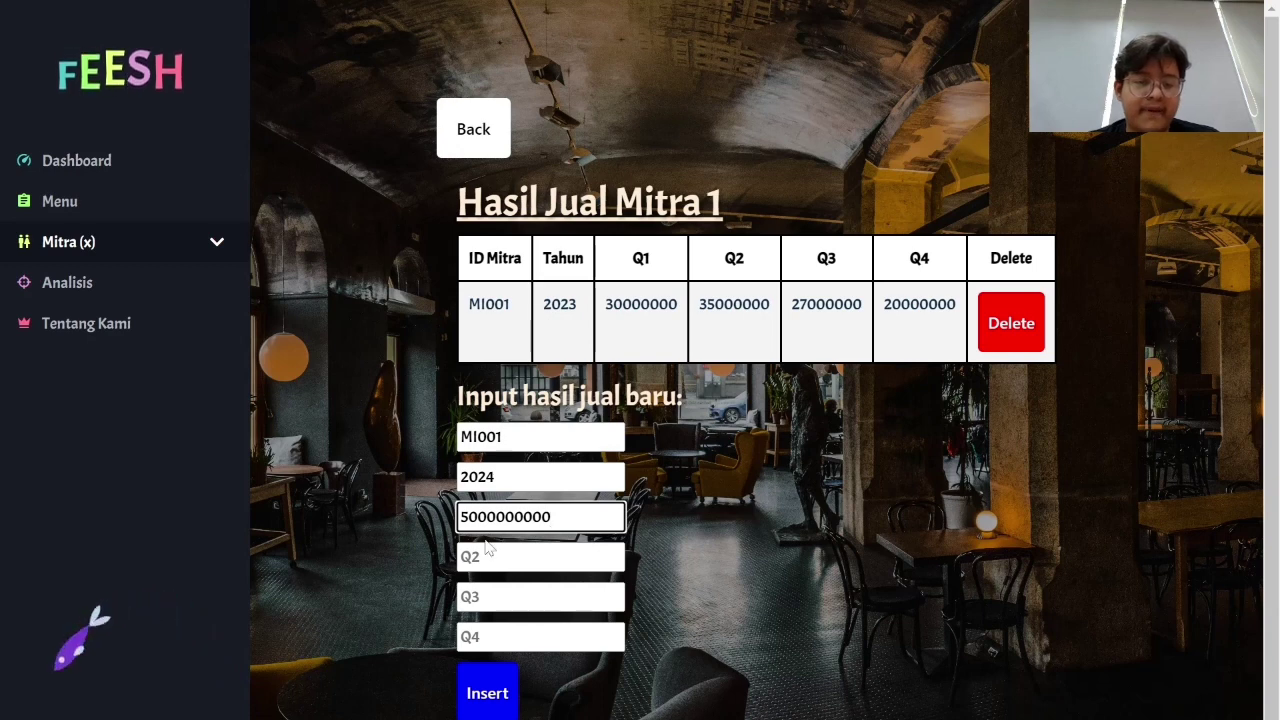
pyautogui.press('Tab')
pyautogui.write('400')
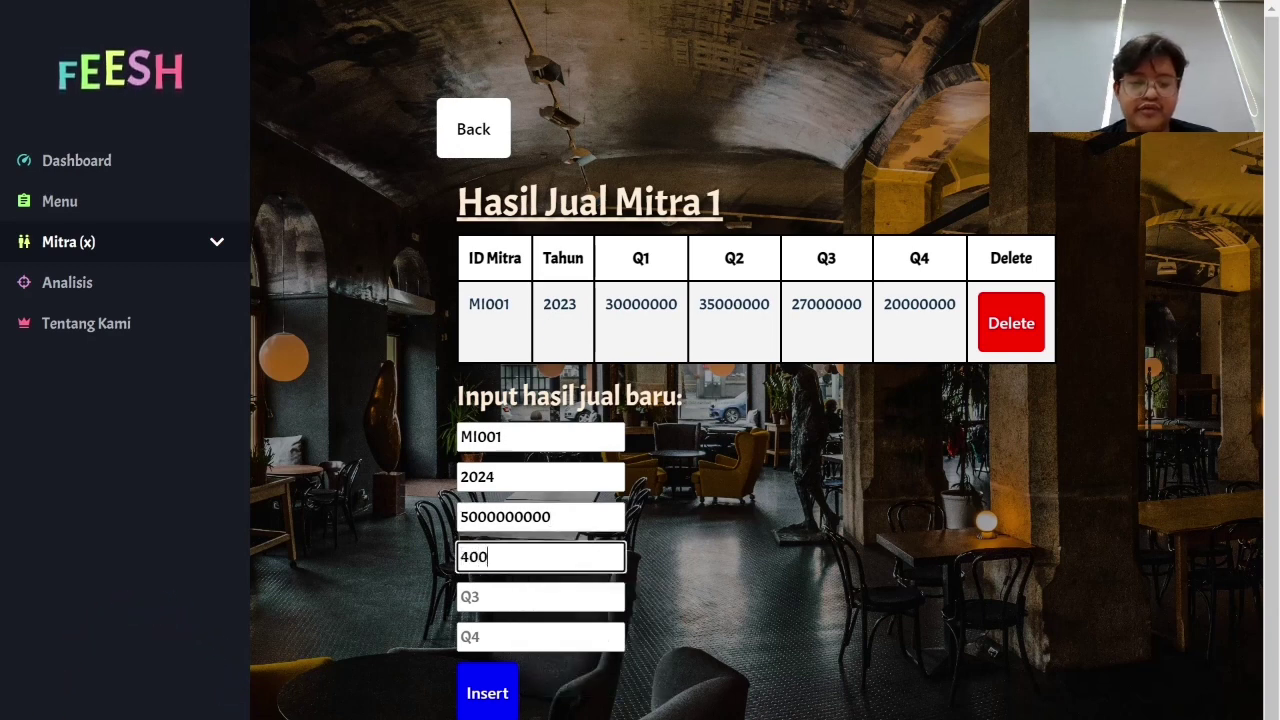
pyautogui.write('000000')
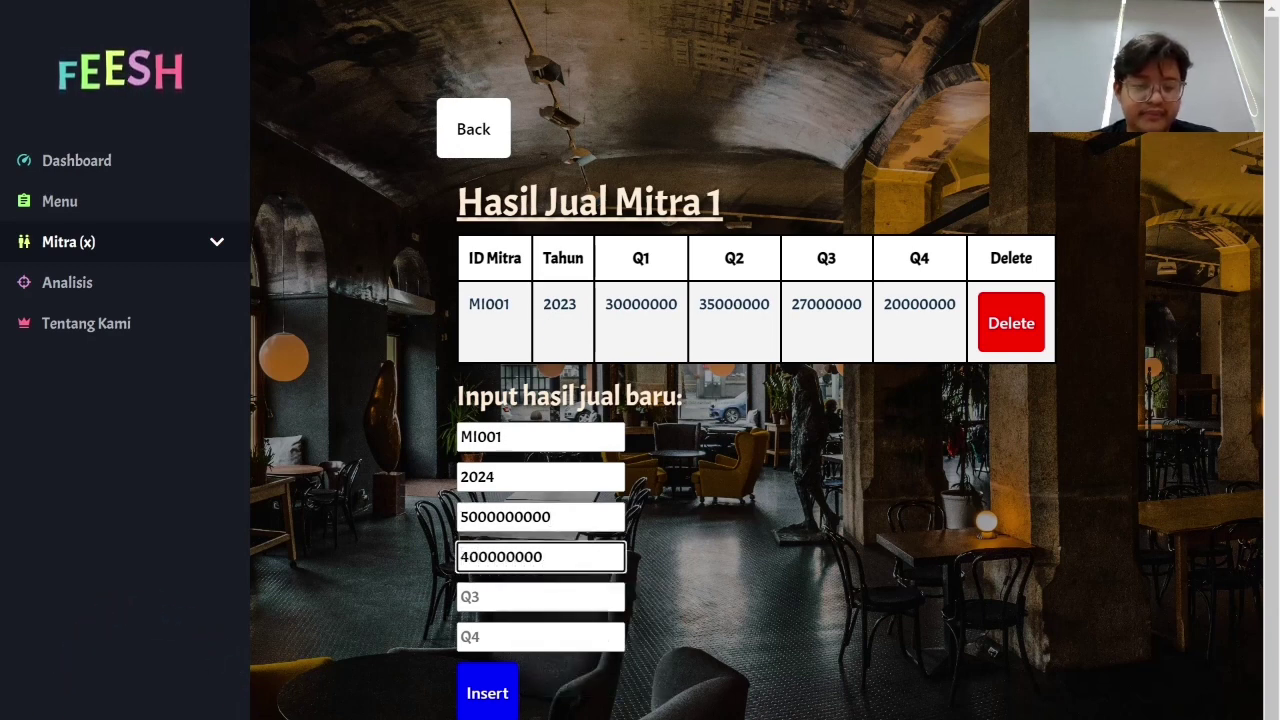
pyautogui.press('Tab')
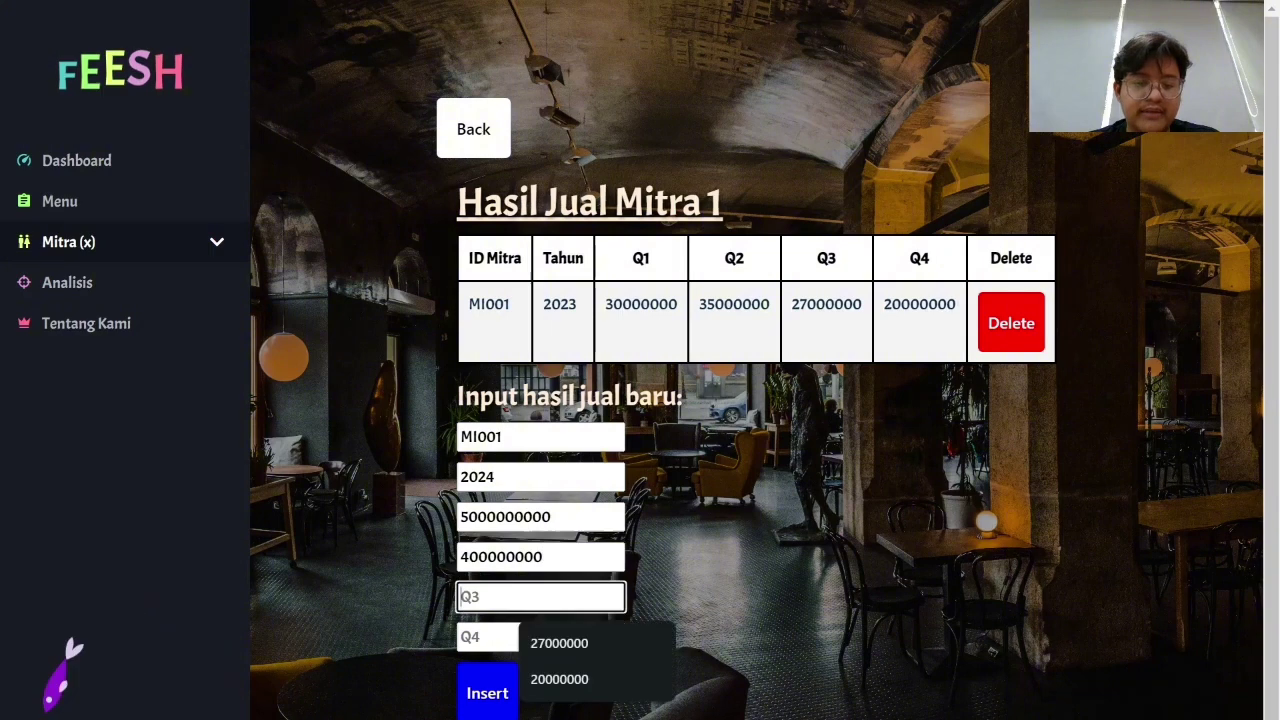
pyautogui.click(487, 707)
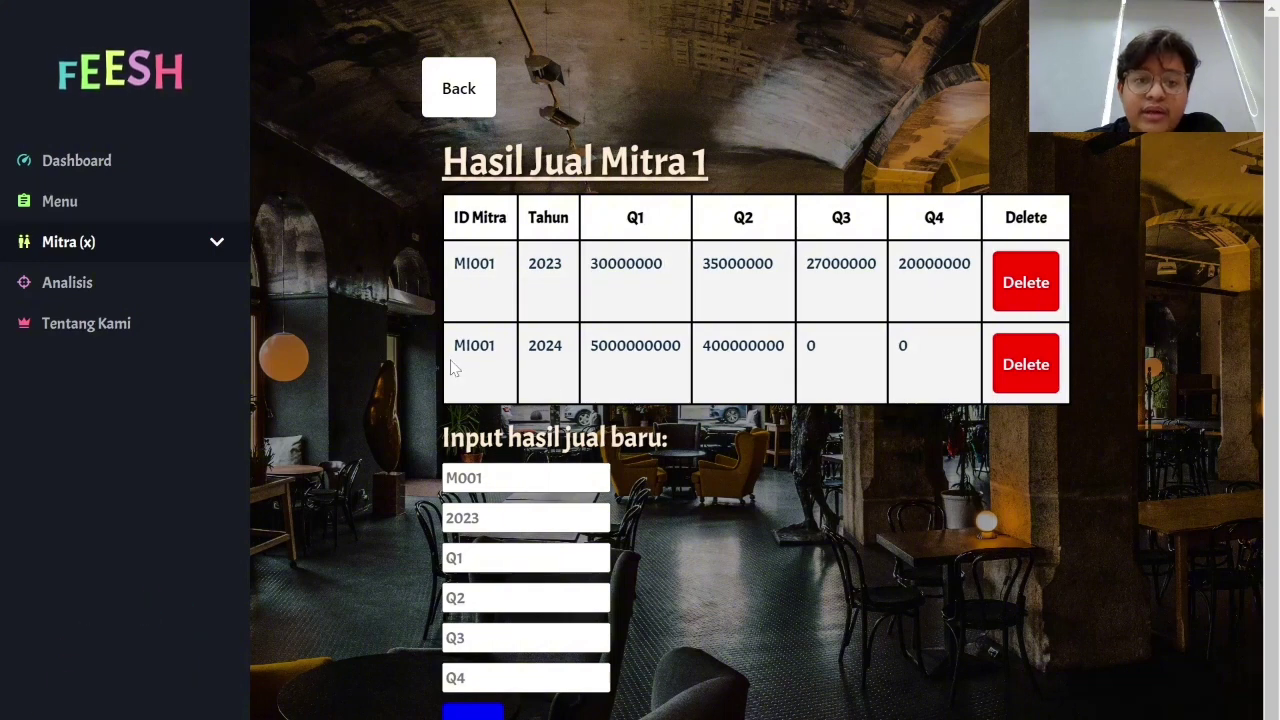
# Enter partner ID MI001 and year 2024 for another new sales result of Mitra 1.
pyautogui.click(526, 479)
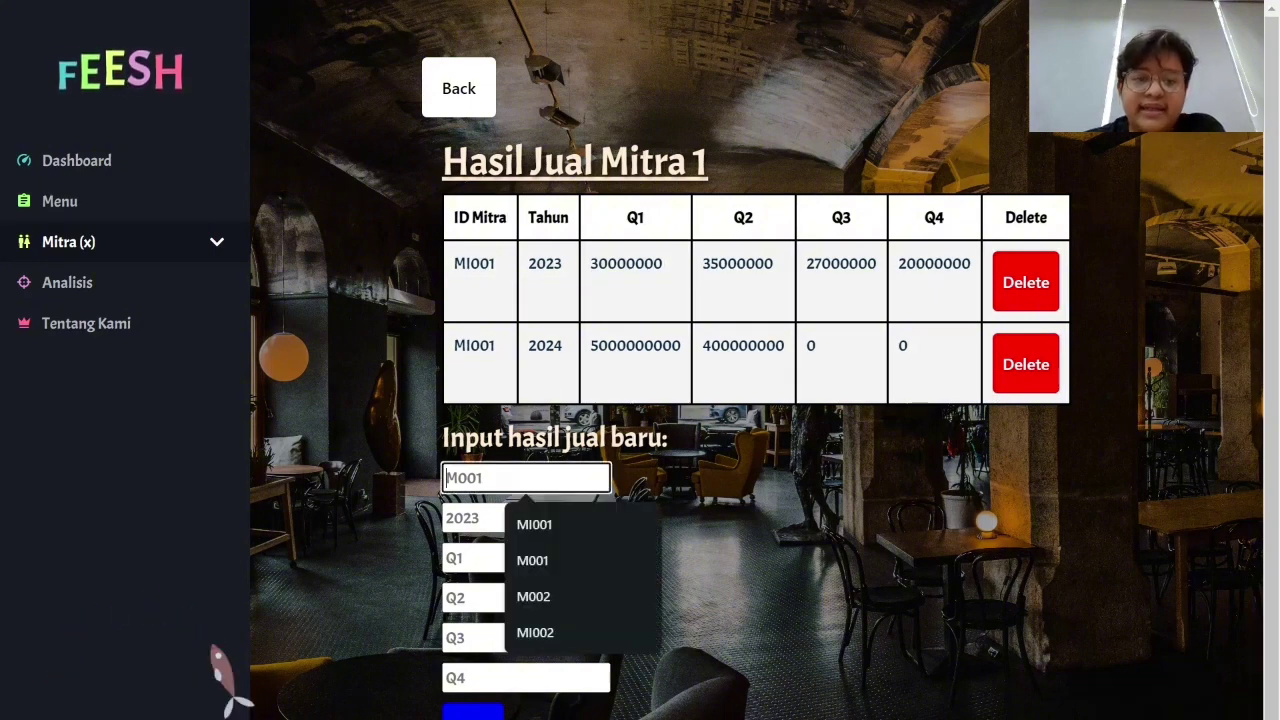
pyautogui.write('MI0')
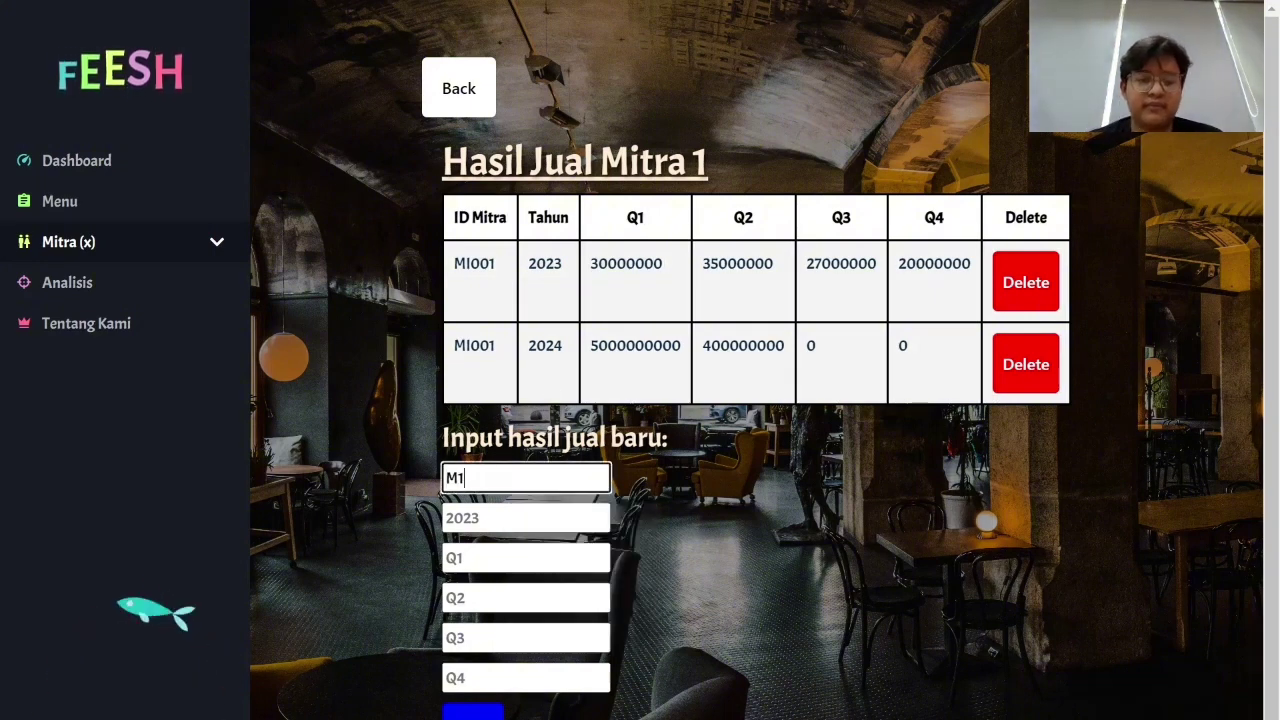
pyautogui.press('BackSpace')
pyautogui.press('BackSpace')
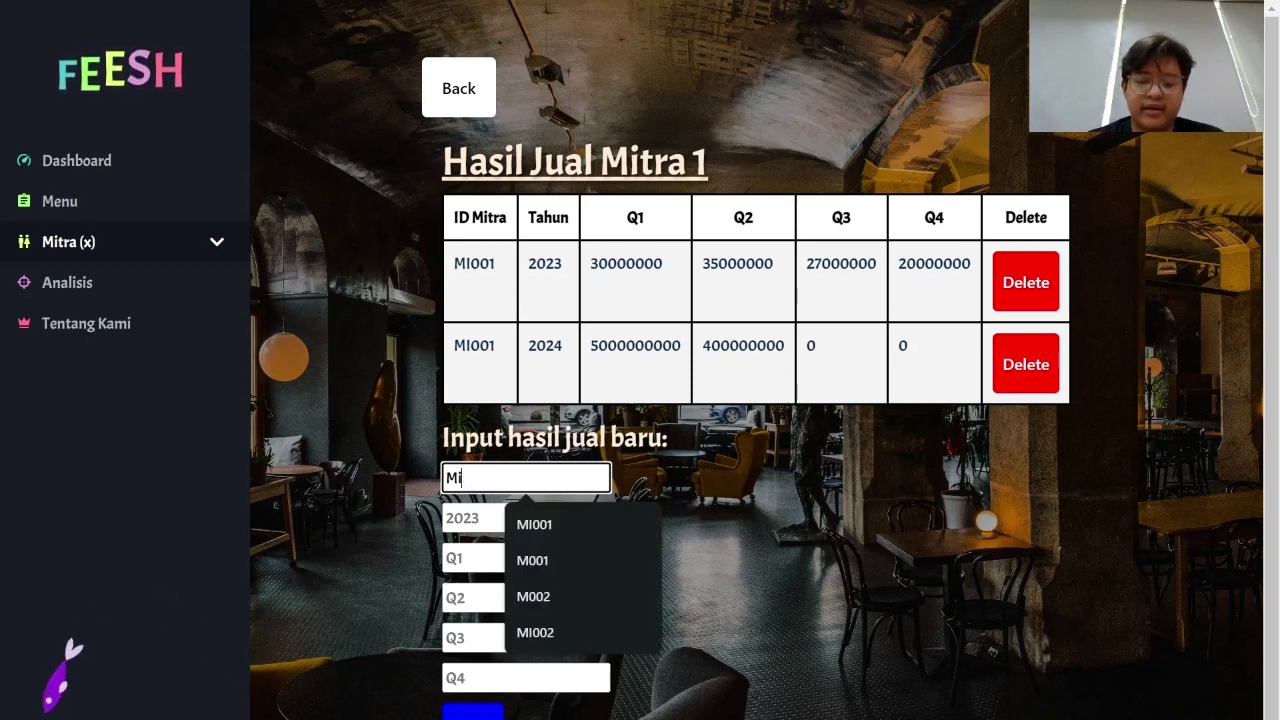
pyautogui.write('I001')
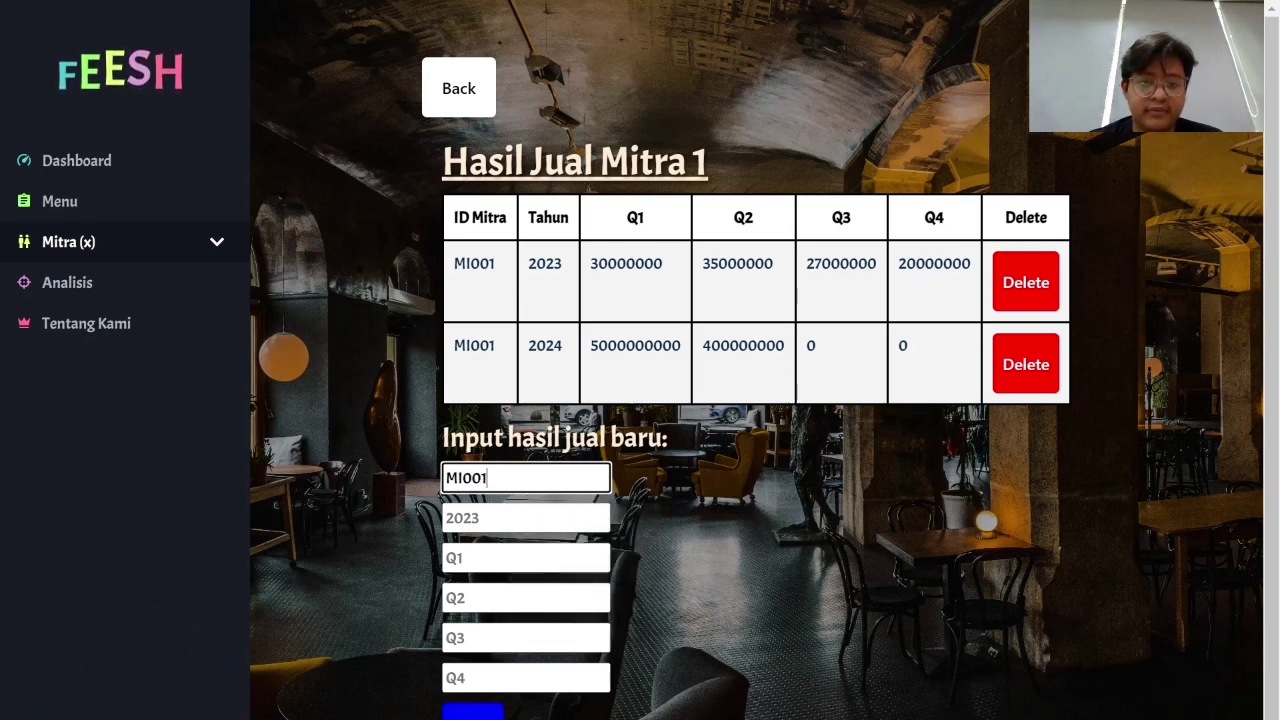
pyautogui.press('Tab')
pyautogui.write('20')
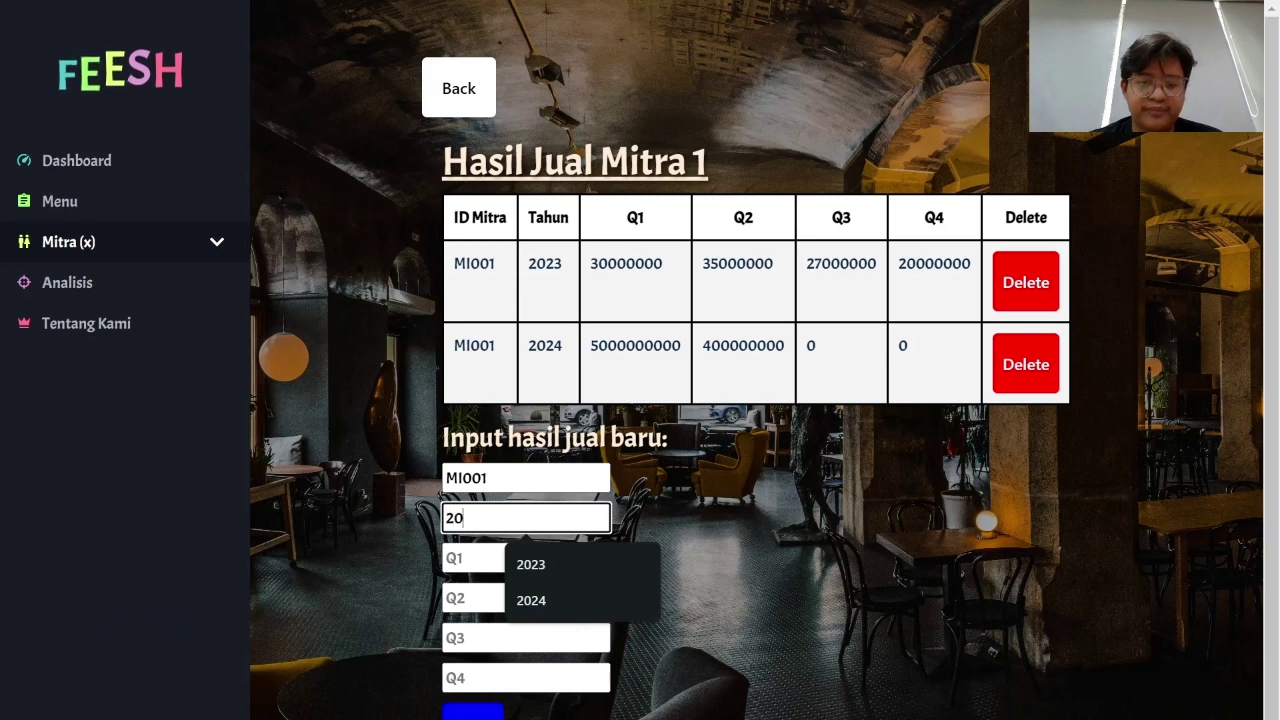
pyautogui.write('024')
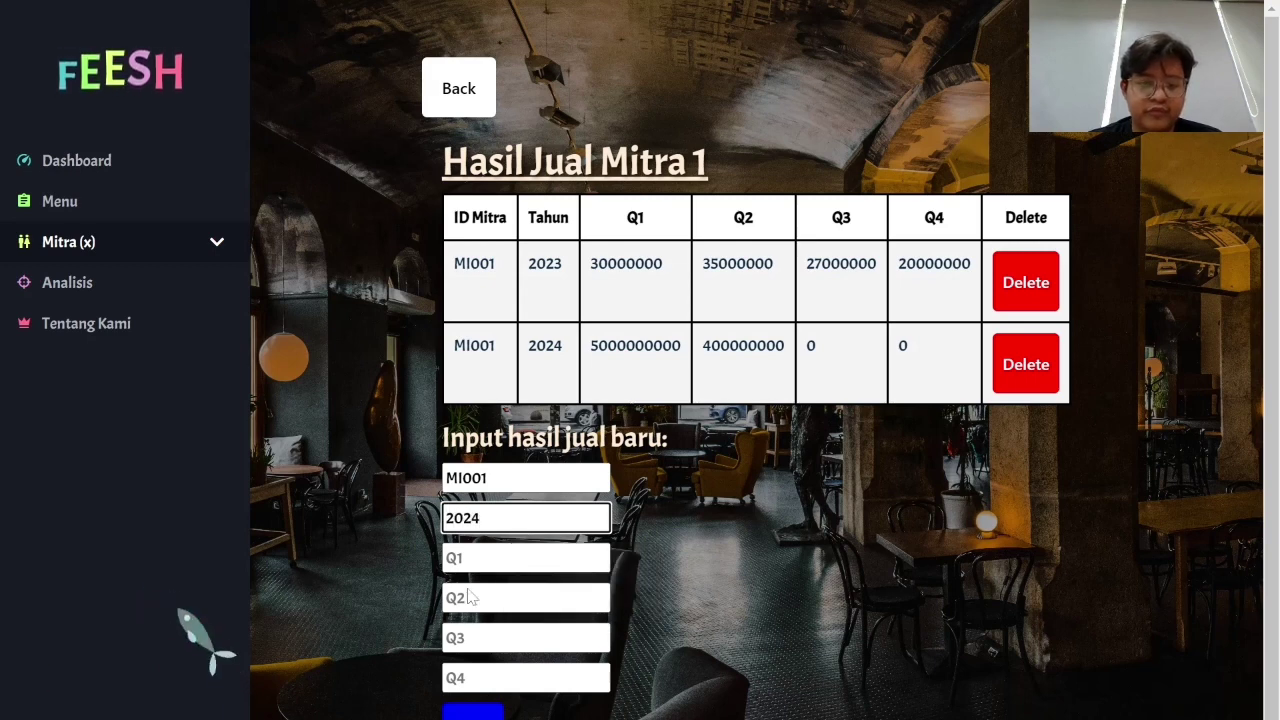
# Set the new sales result's Q3 to 100000000 and Q4 to 200000000, and insert it with Q1 and Q2 left blank.
pyautogui.click(525, 637)
pyautogui.write('1000')
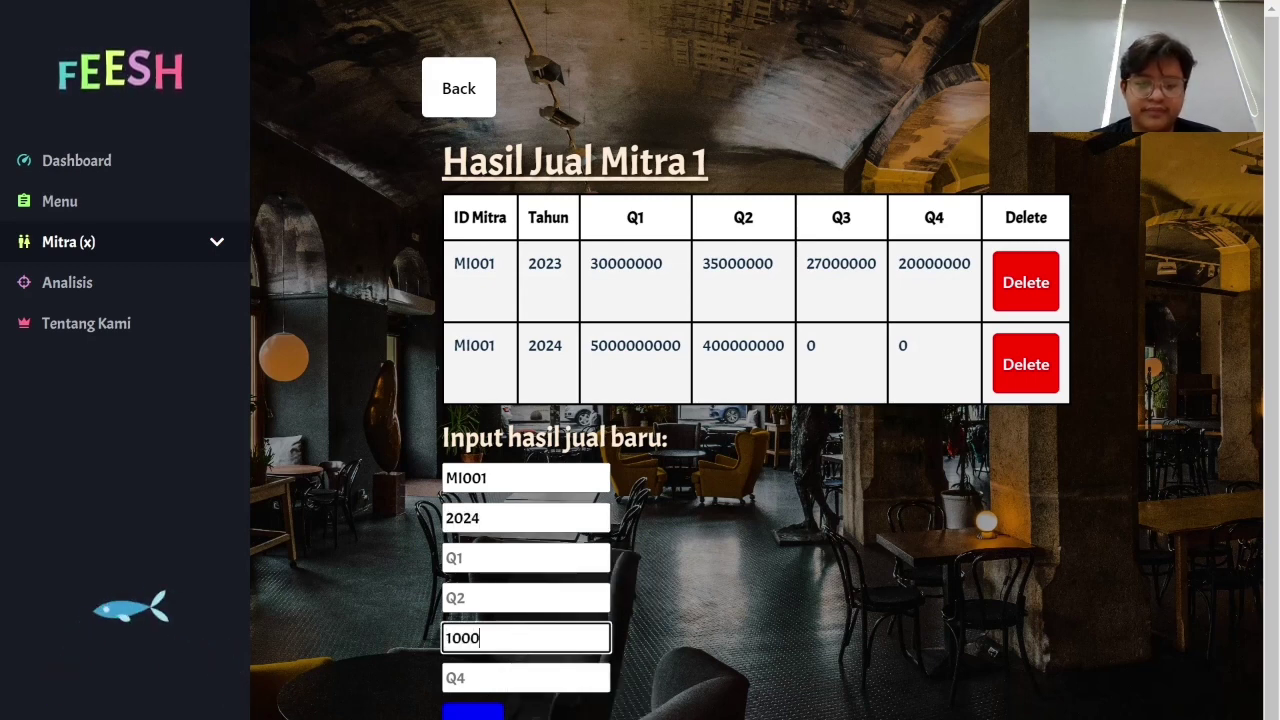
pyautogui.write('00000')
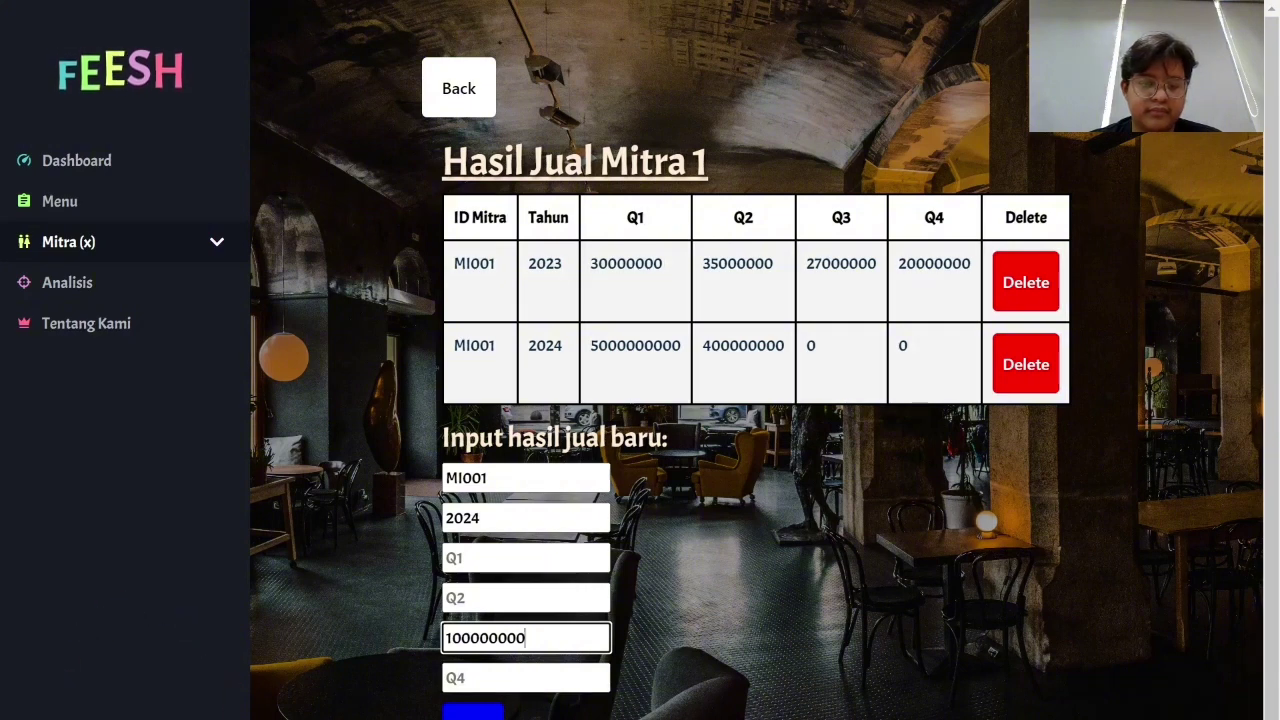
pyautogui.press('Tab')
pyautogui.write('200000000')
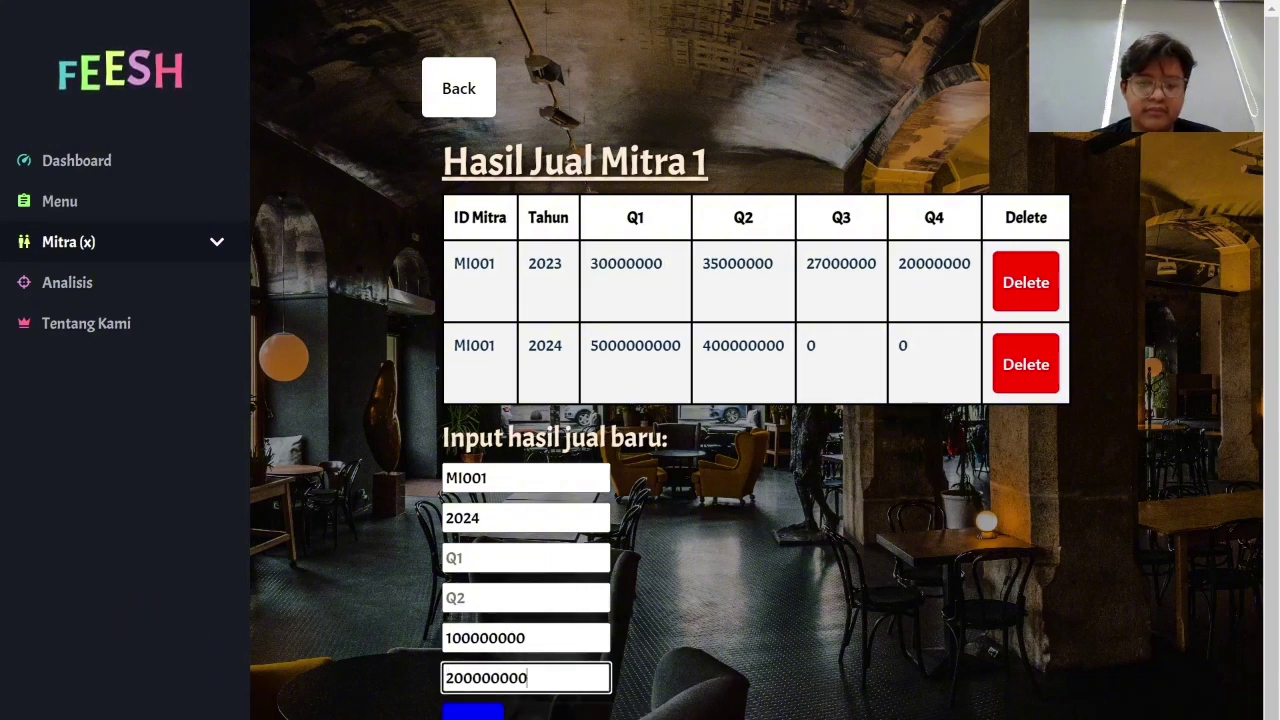
pyautogui.press('Tab')
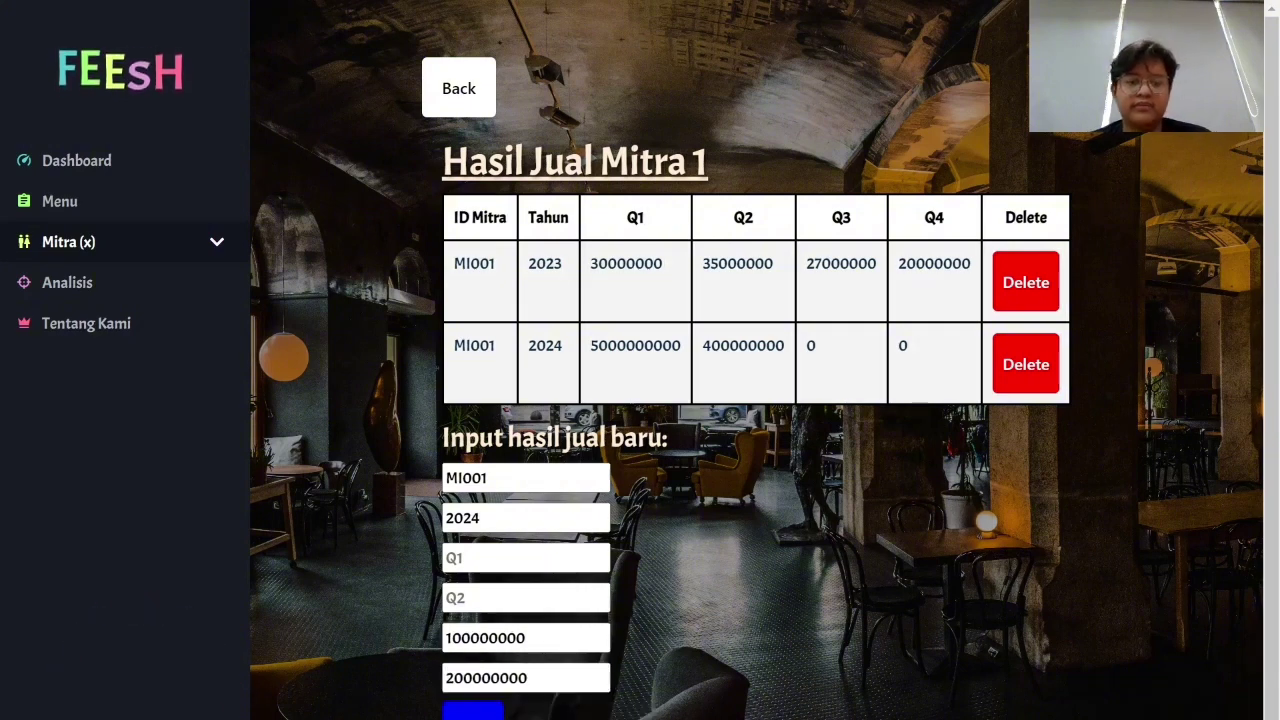
pyautogui.press('Return')
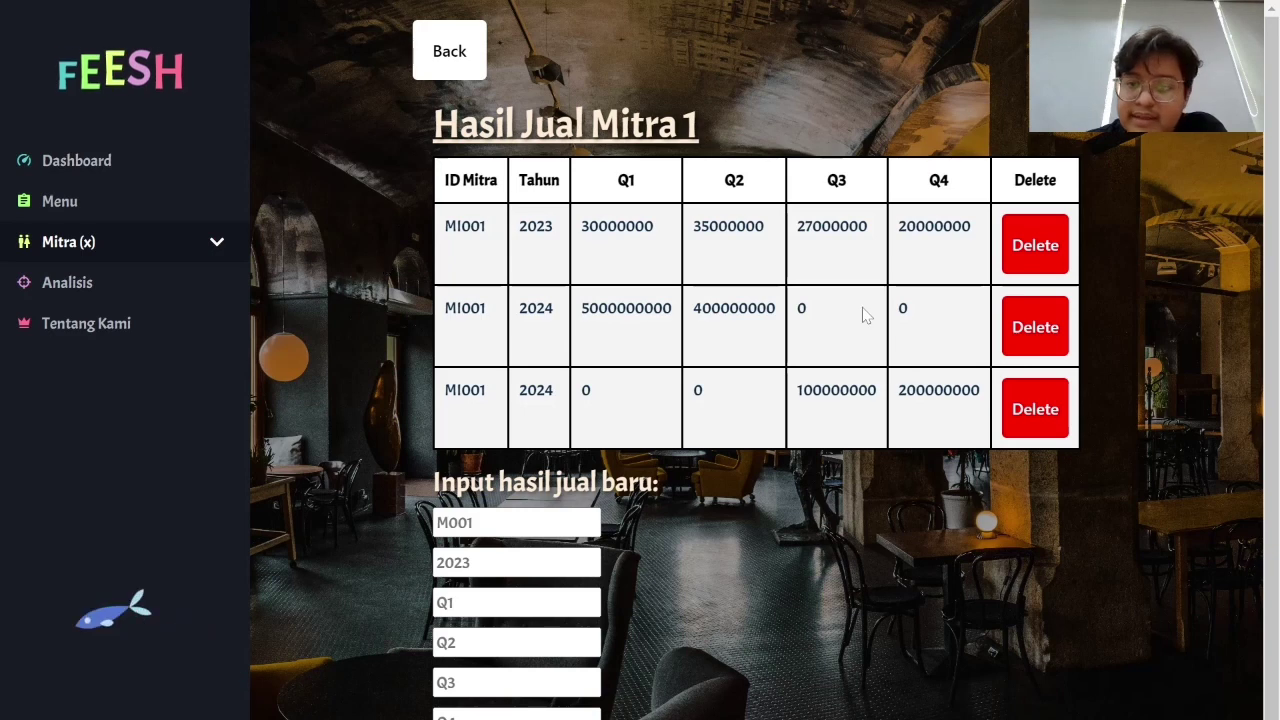
# Delete the 2024 sales results from Mitra 1's table and return to Mitra 1's overview.
pyautogui.click(1020, 336)
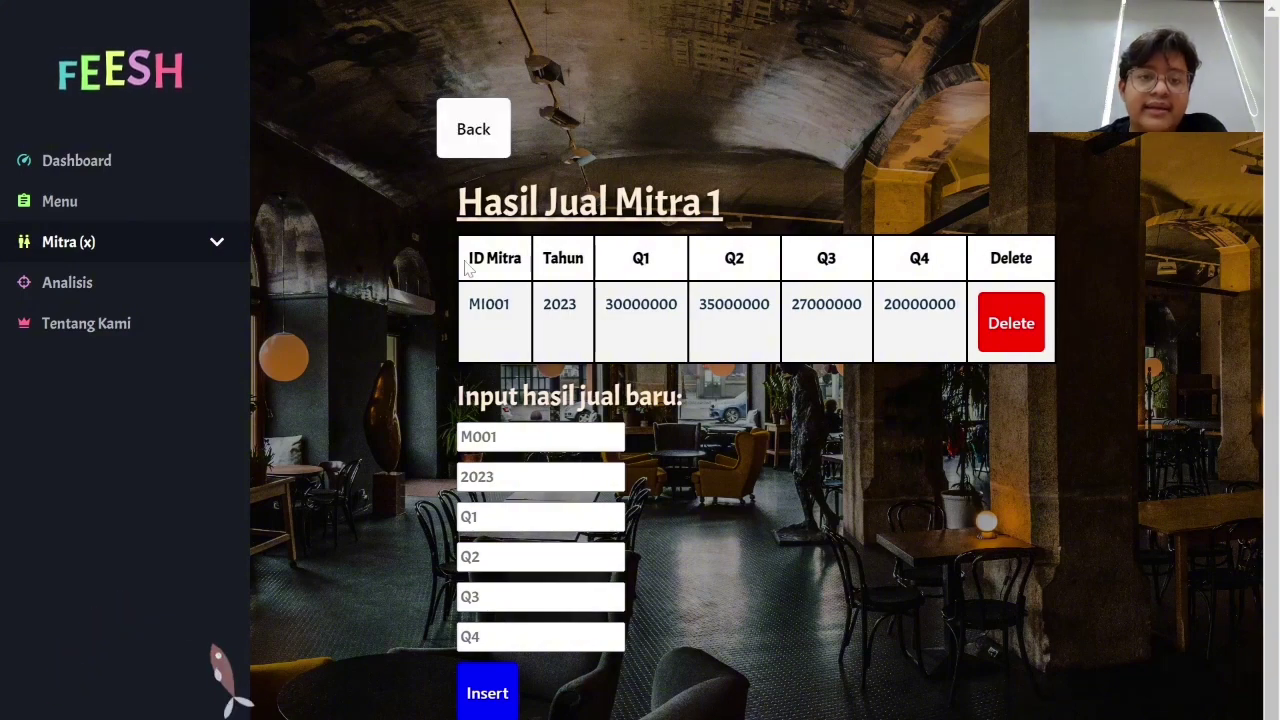
pyautogui.click(476, 138)
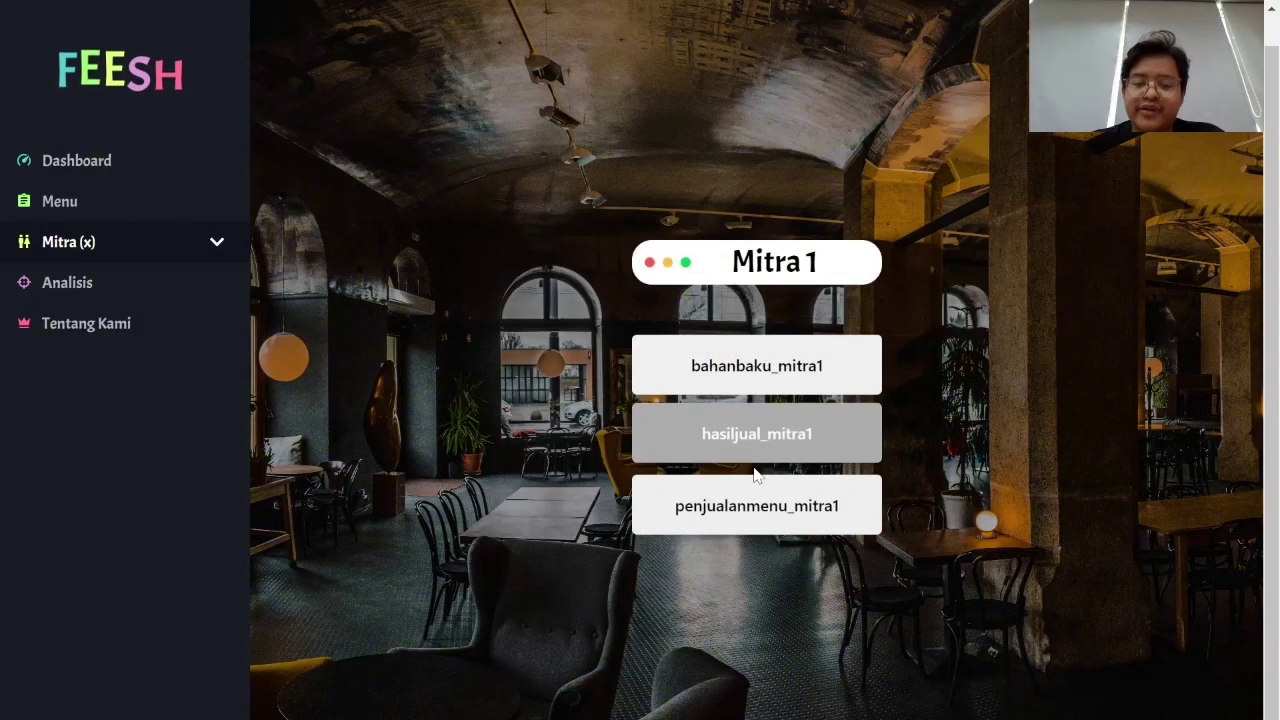
# Open Mitra 1's penjualanmenu_mitra1 table and examine the total sold of each menu item.
pyautogui.click(766, 514)
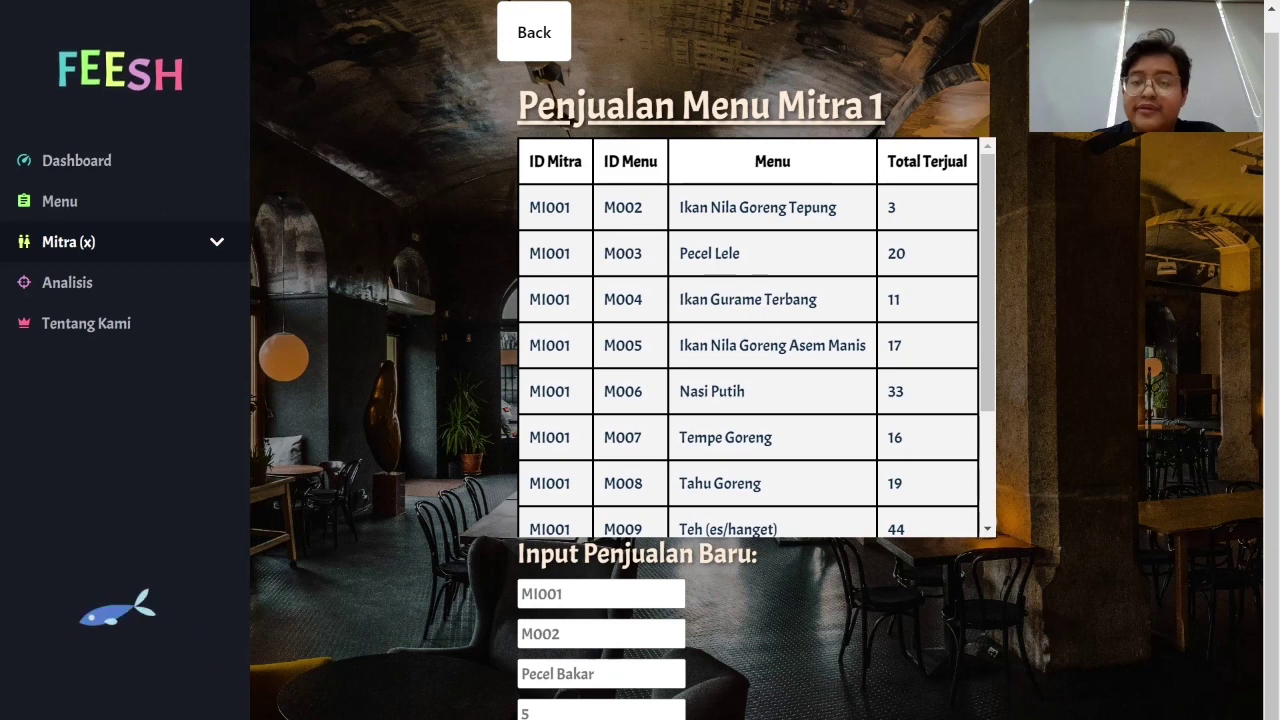
pyautogui.scroll(-3, 710, 392)
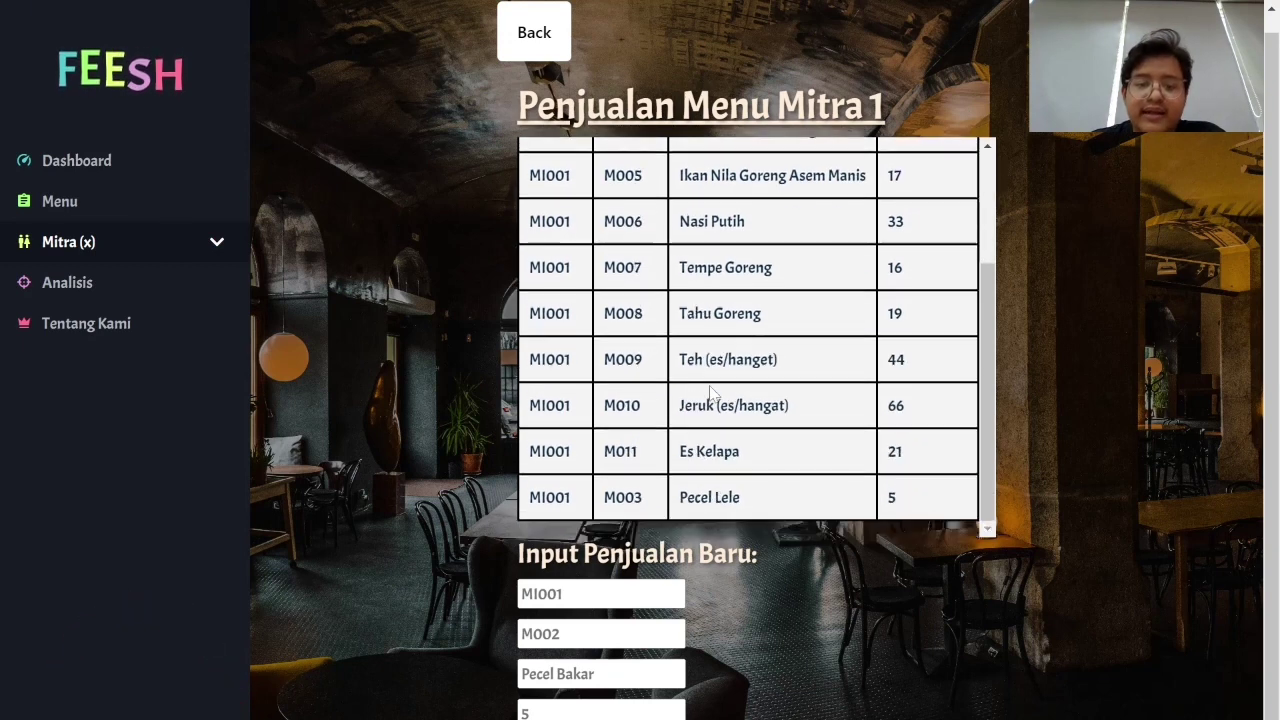
pyautogui.scroll(3, 645, 358)
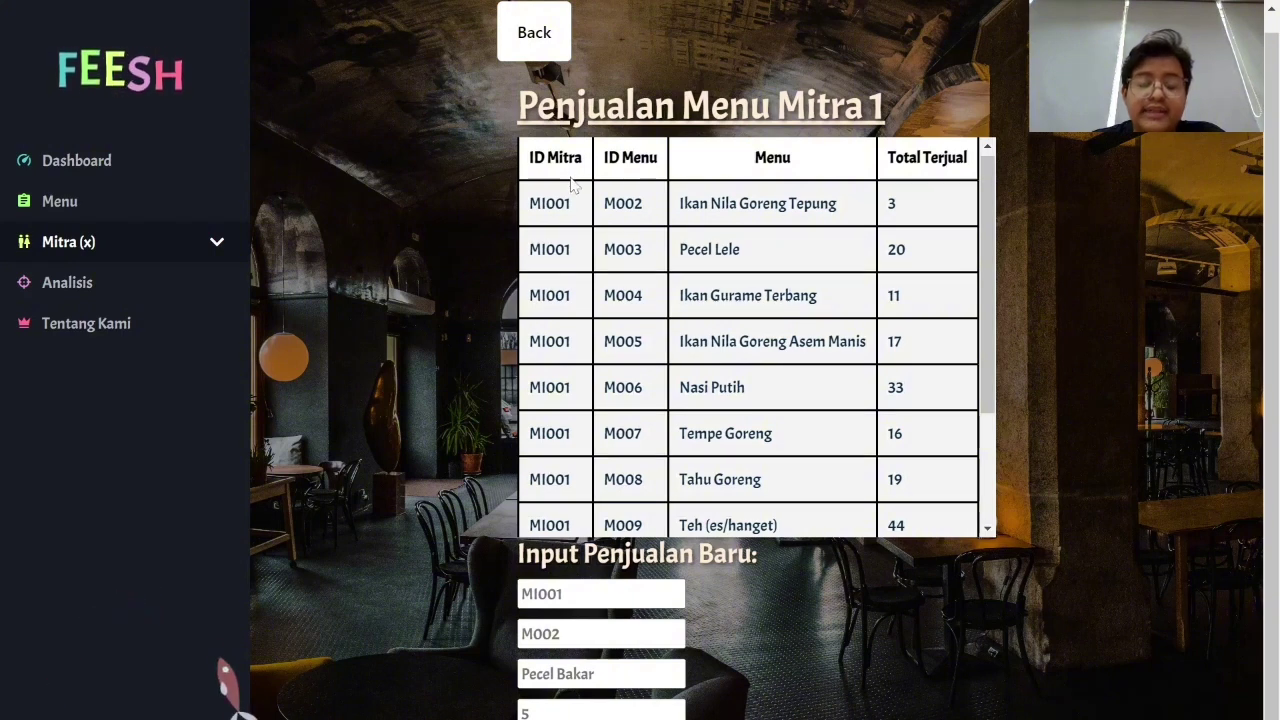
# Enter partner ID MI001 and menu ID M002 for a new menu sale of Mitra 1.
pyautogui.click(576, 593)
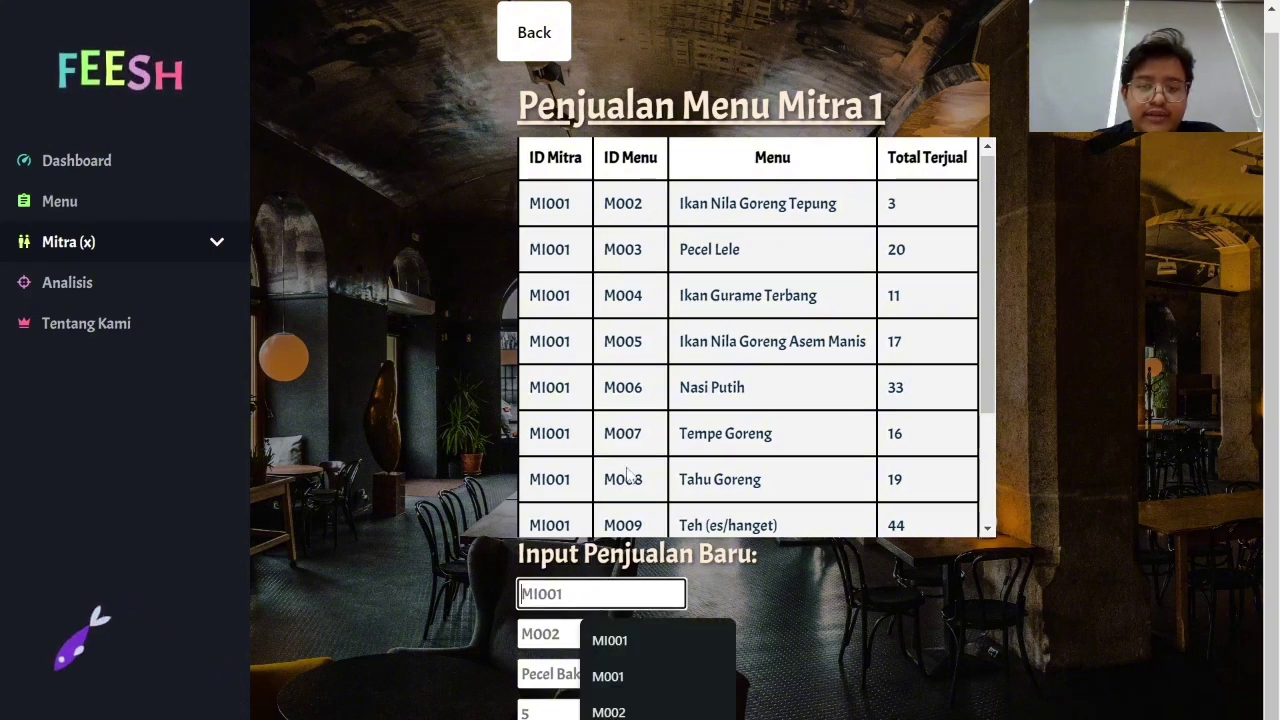
pyautogui.scroll(-3, 617, 480)
pyautogui.click(600, 633)
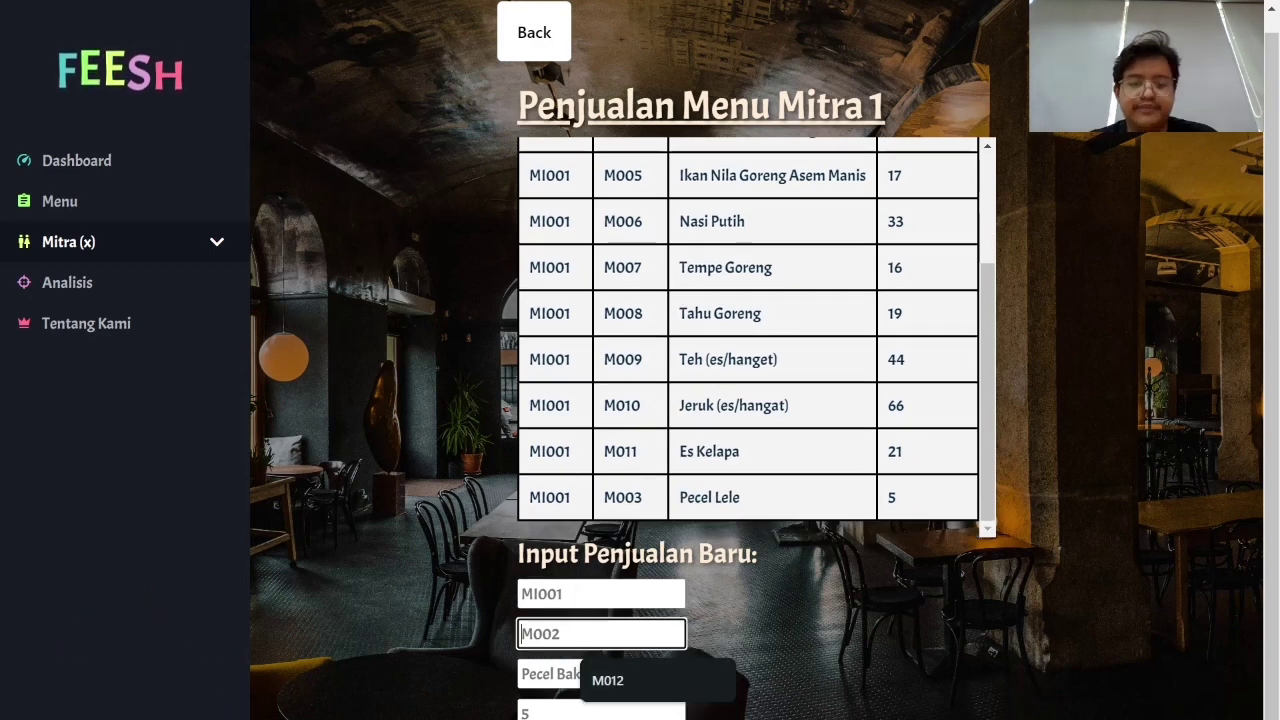
pyautogui.click(578, 594)
pyautogui.hotkey('ctrl', 'a')
pyautogui.write('Mi')
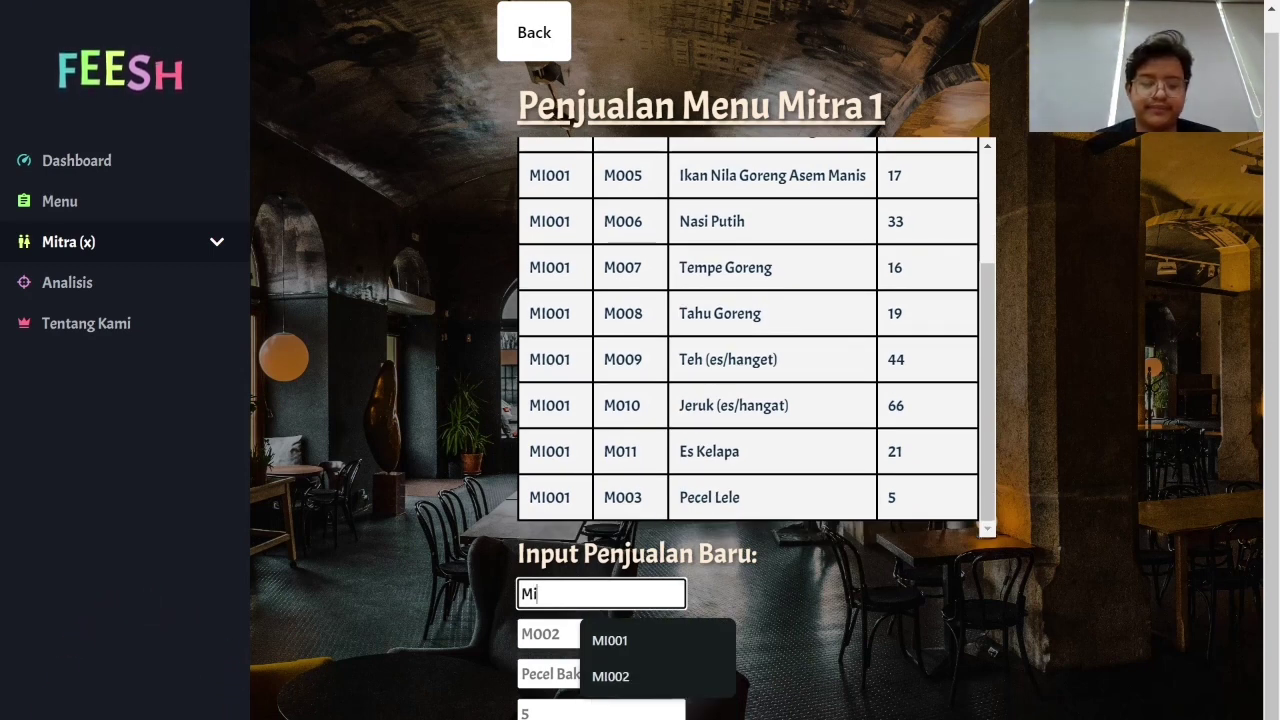
pyautogui.press('BackSpace')
pyautogui.write('001')
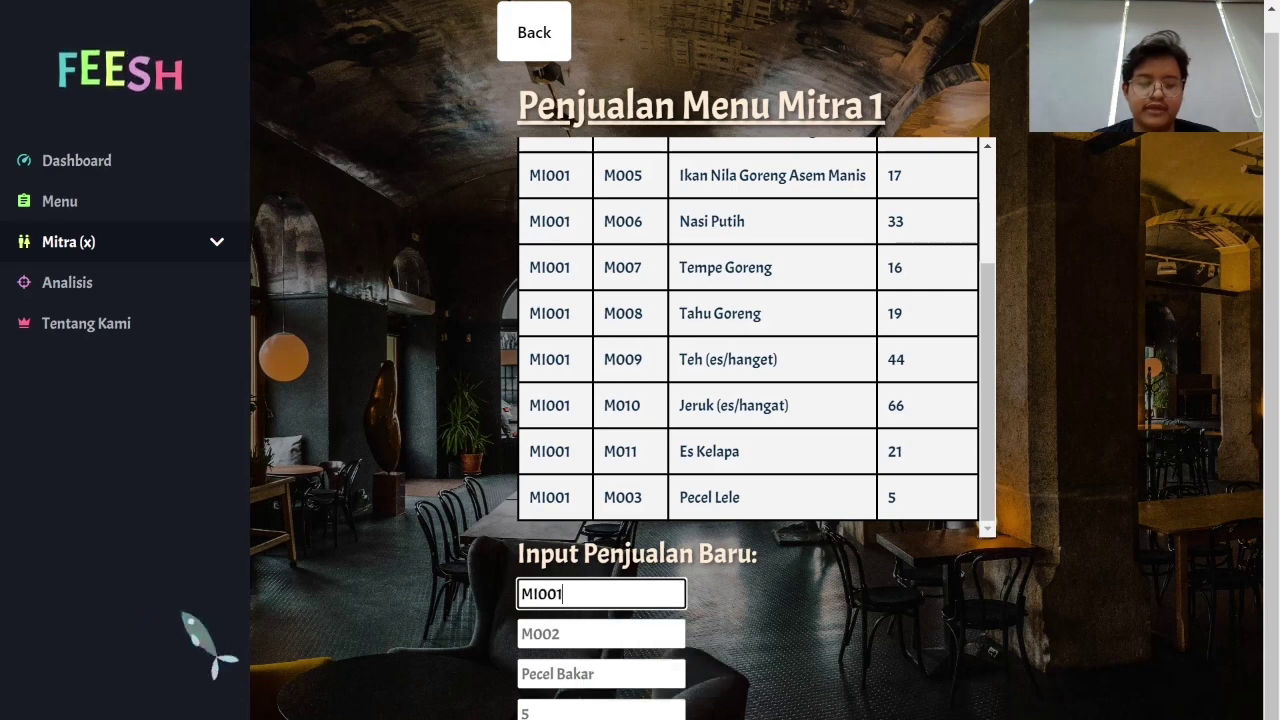
pyautogui.press('Tab')
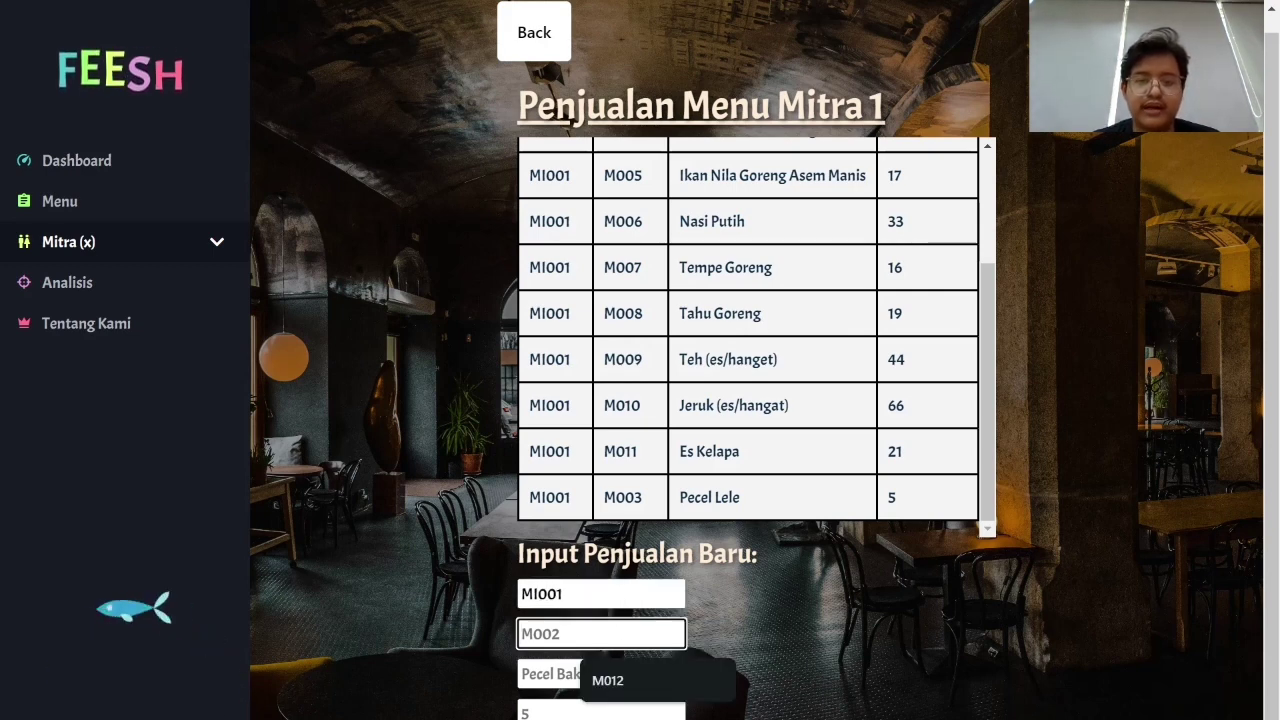
pyautogui.scroll(2, 623, 447)
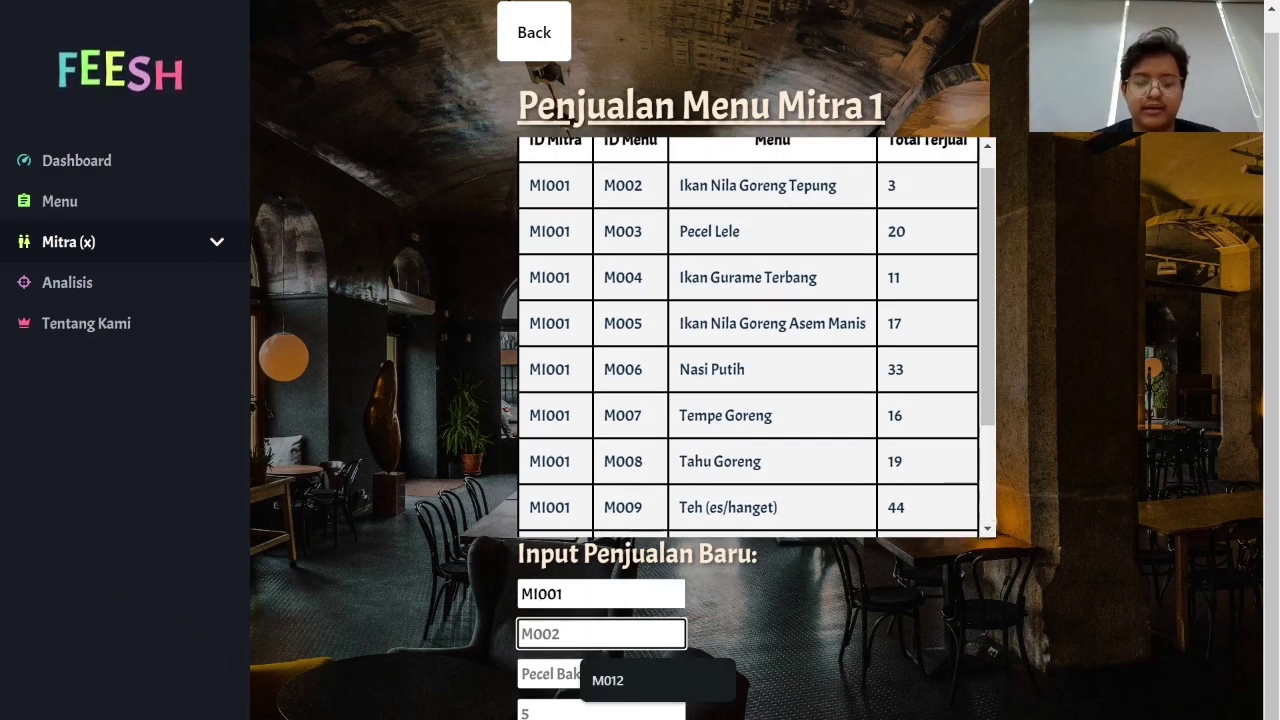
pyautogui.write('M')
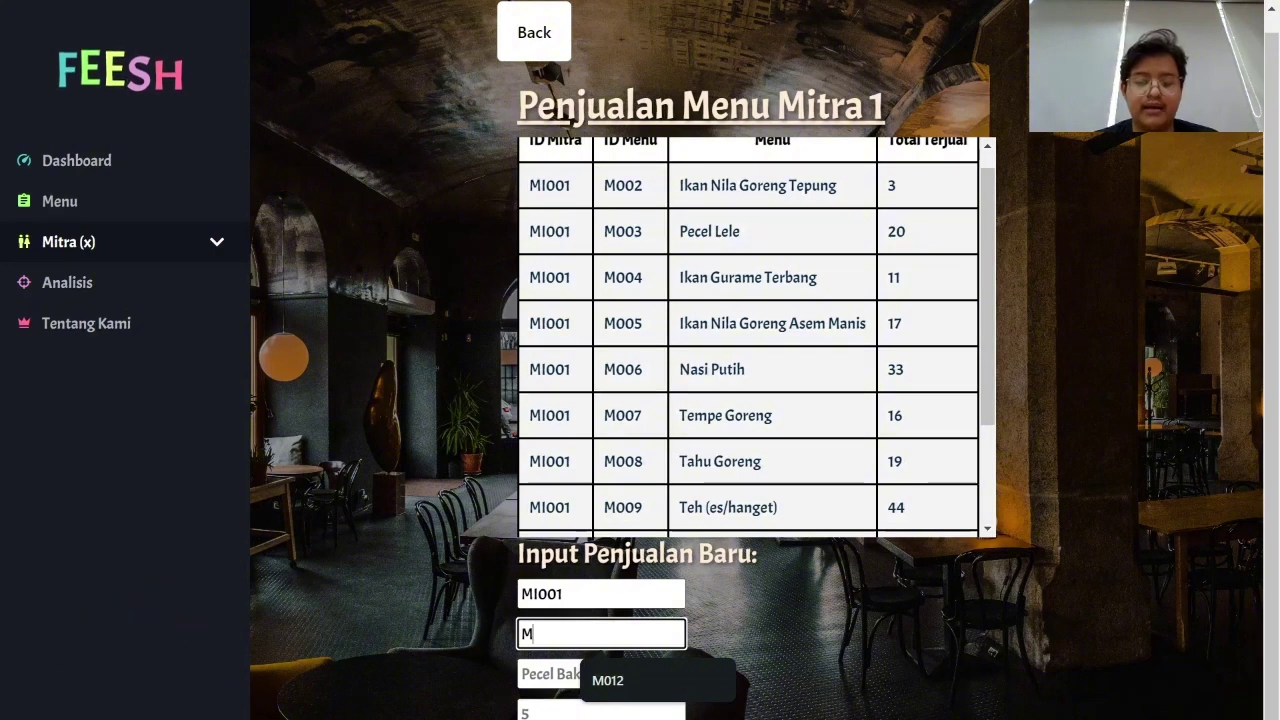
pyautogui.write('002')
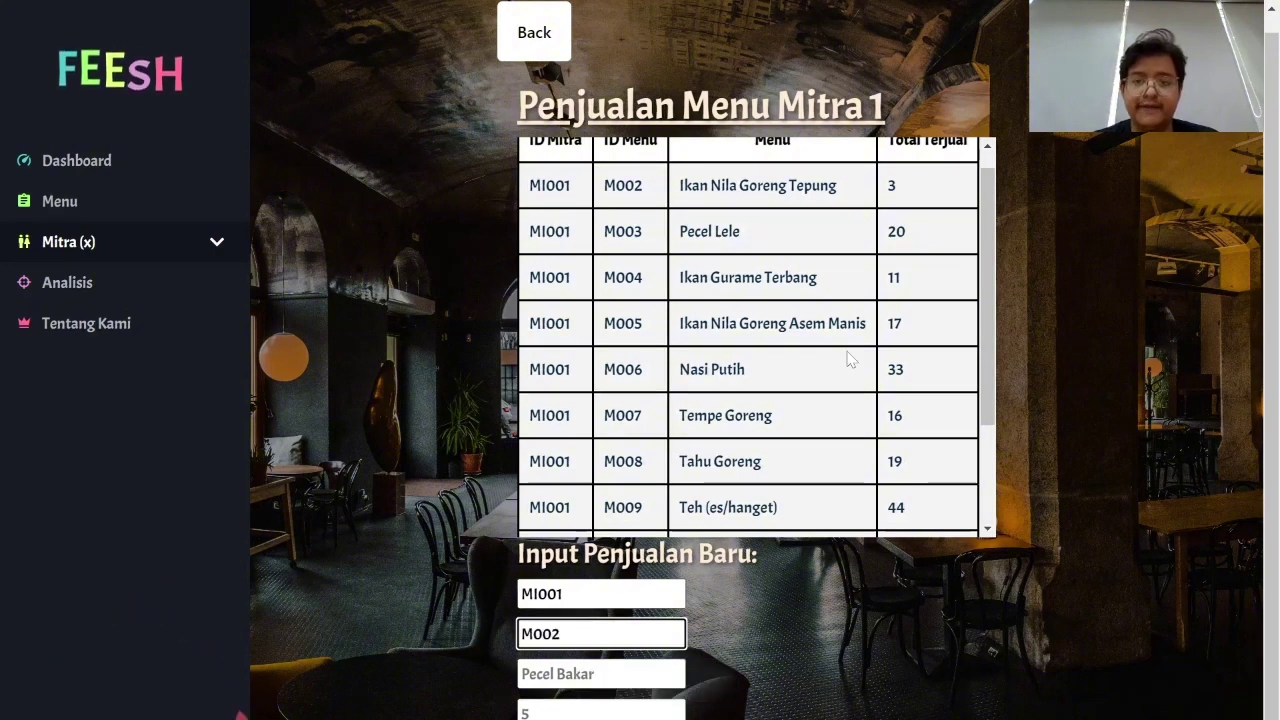
# Enter Ikan Nila Goreng Tepung as the menu name of the new sale.
pyautogui.scroll(1, 848, 360)
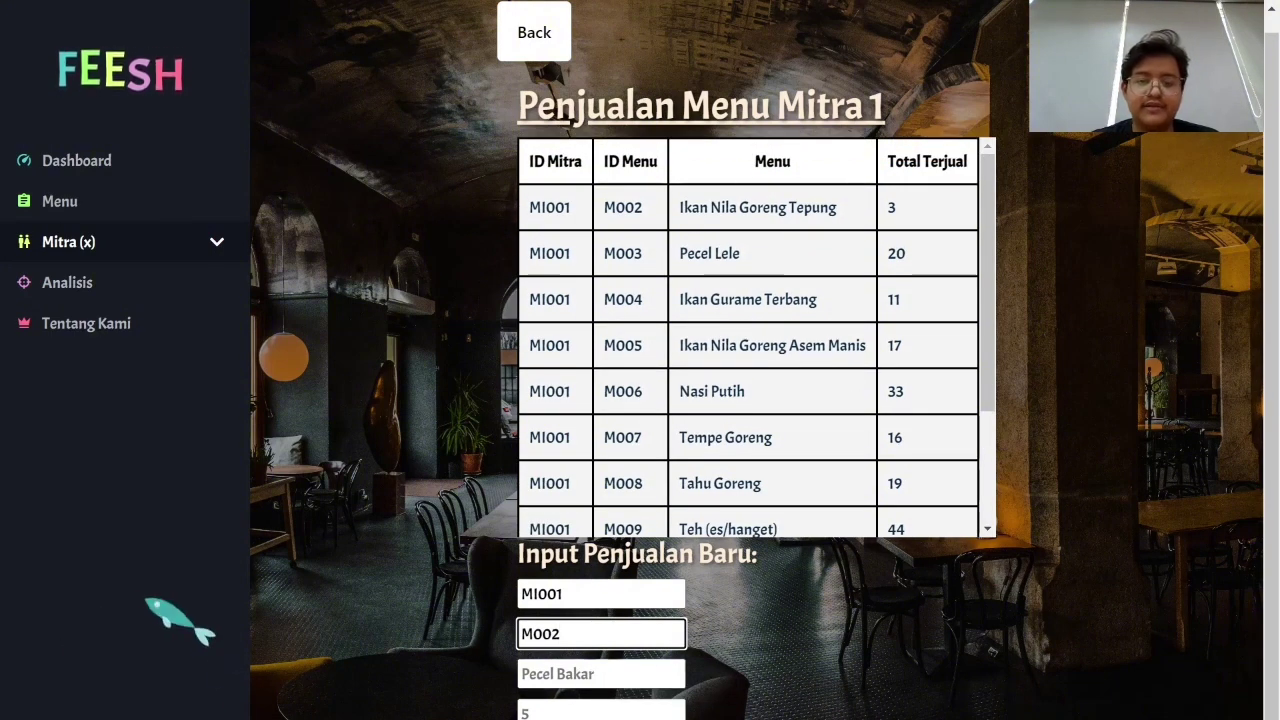
pyautogui.click(600, 673)
pyautogui.write('Ikn')
pyautogui.press('BackSpace')
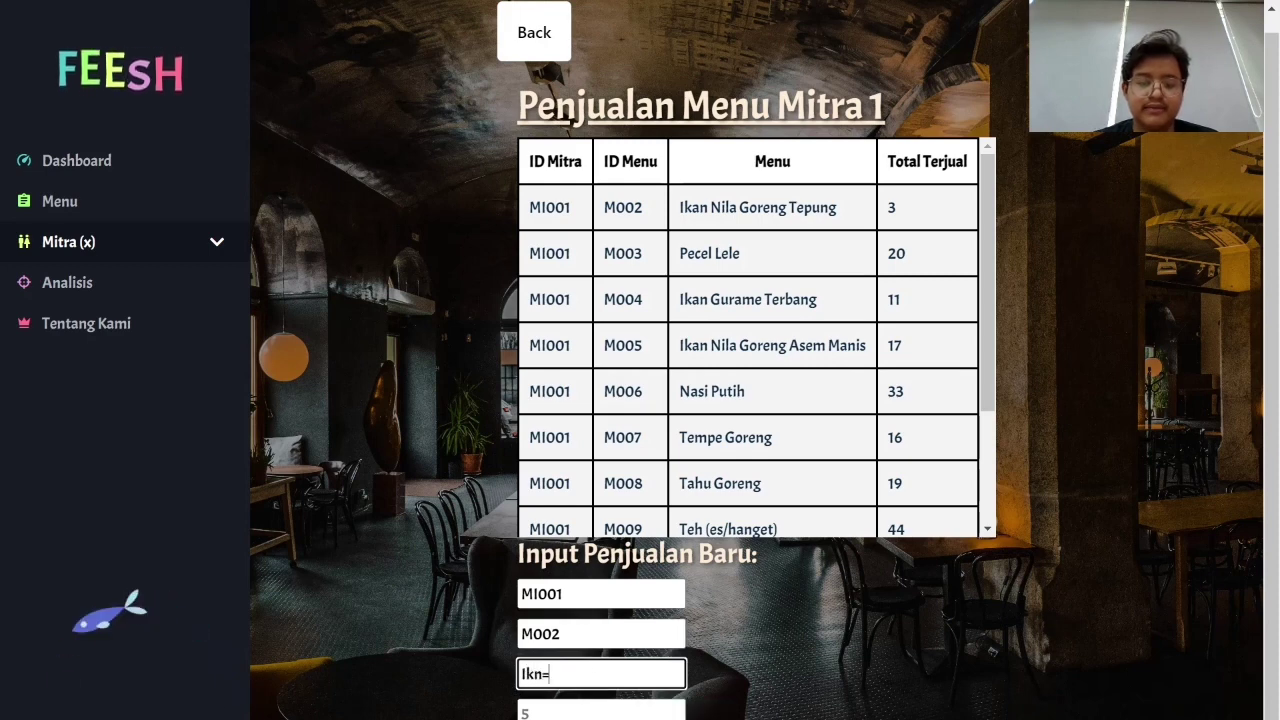
pyautogui.write('an Nila')
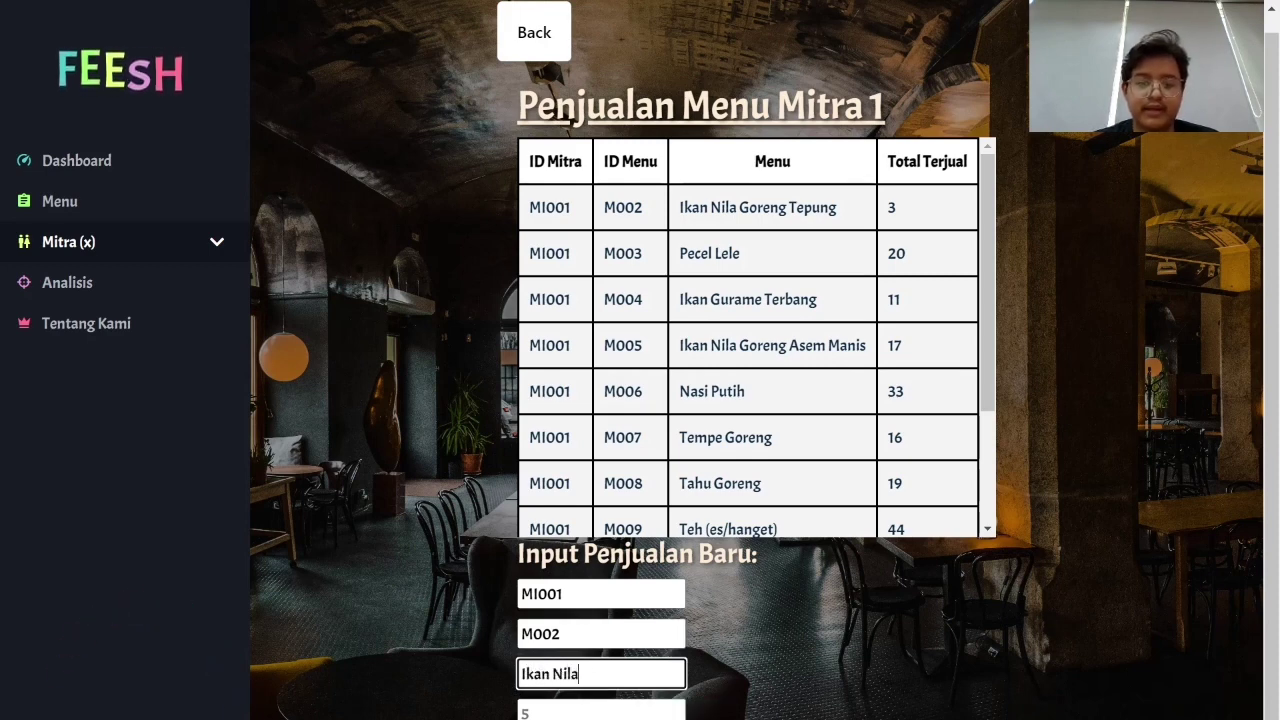
pyautogui.write(' Goreng T')
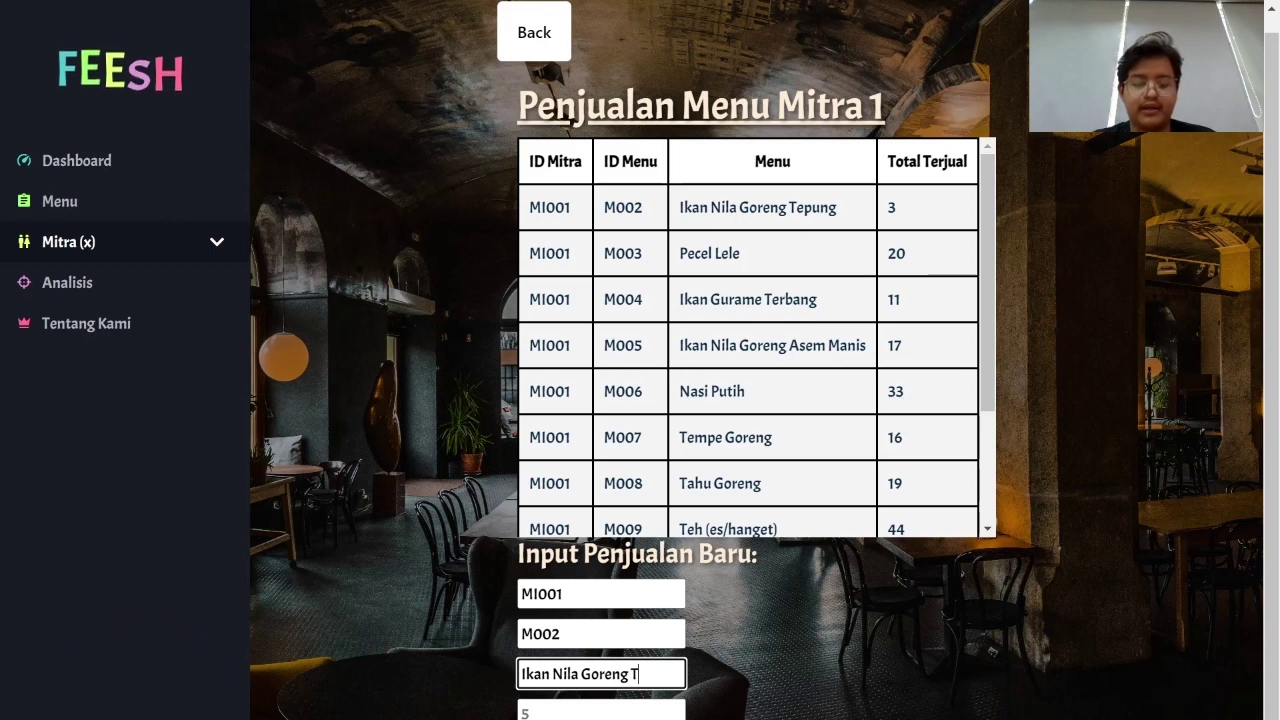
pyautogui.write('epung')
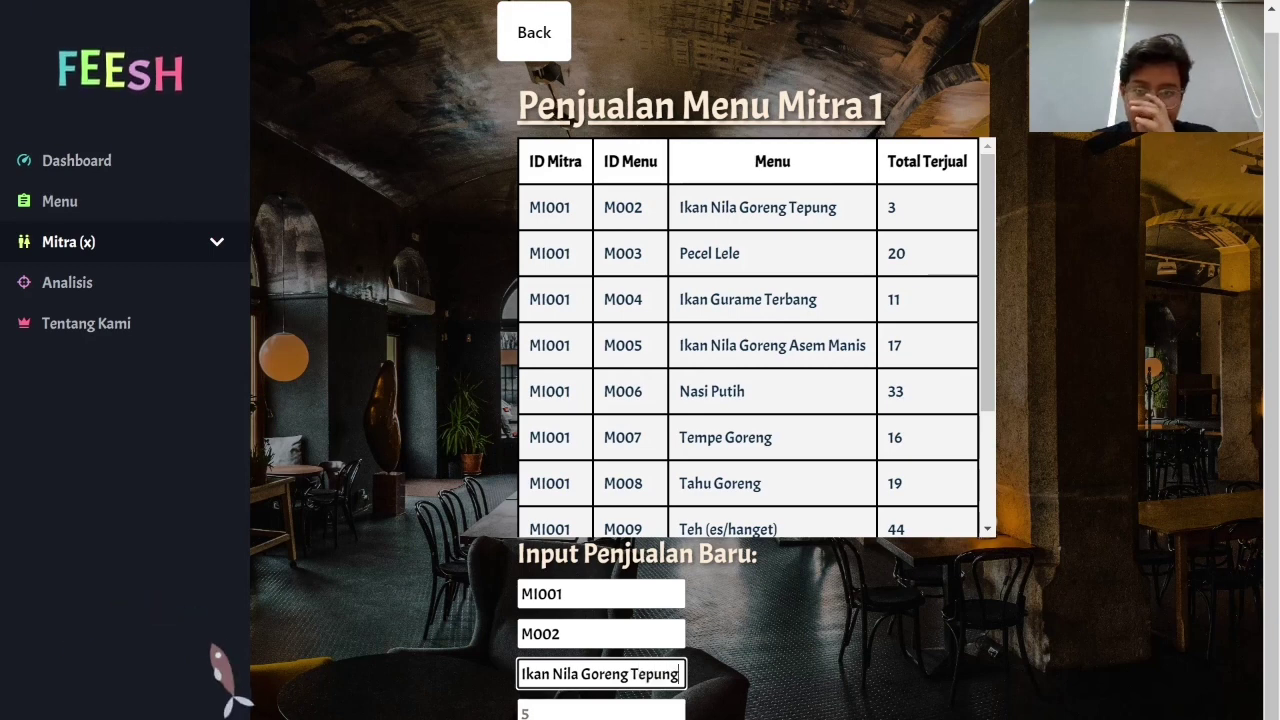
# Set the new sale's total sold to 5, insert it and check the menu sales table for the entry.
pyautogui.press('Tab')
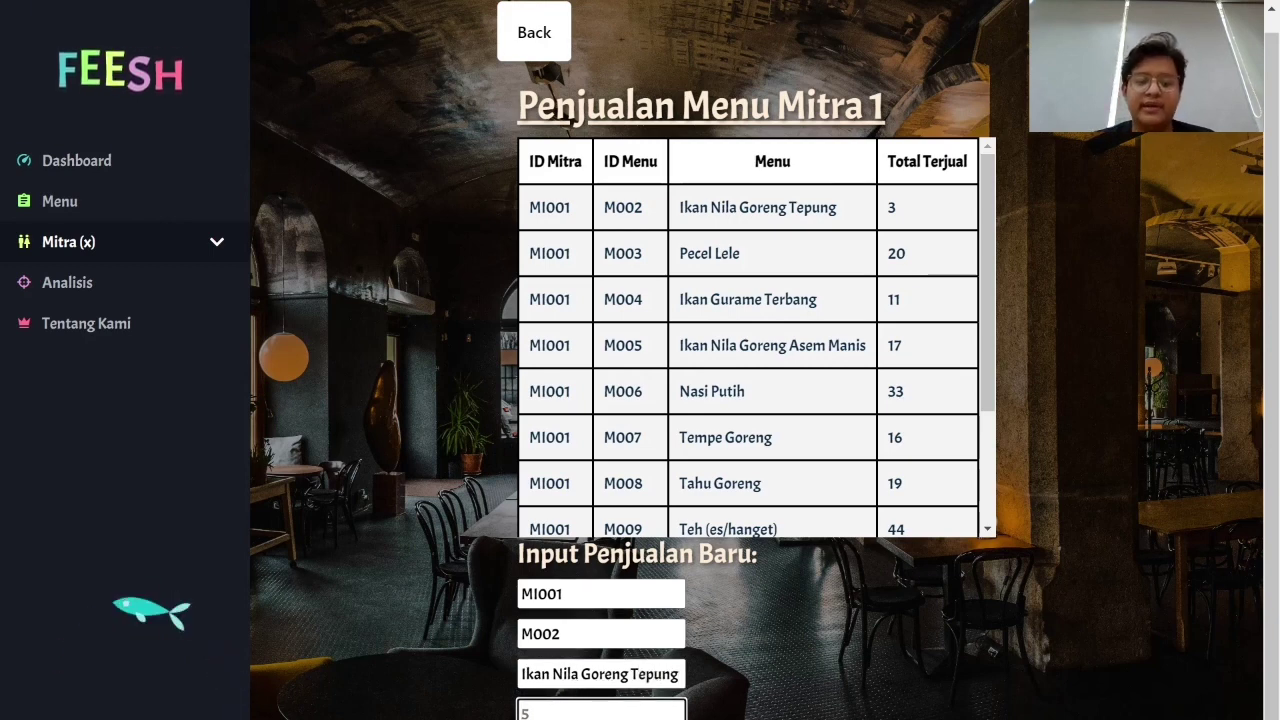
pyautogui.write('5')
pyautogui.scroll(-1, 756, 300)
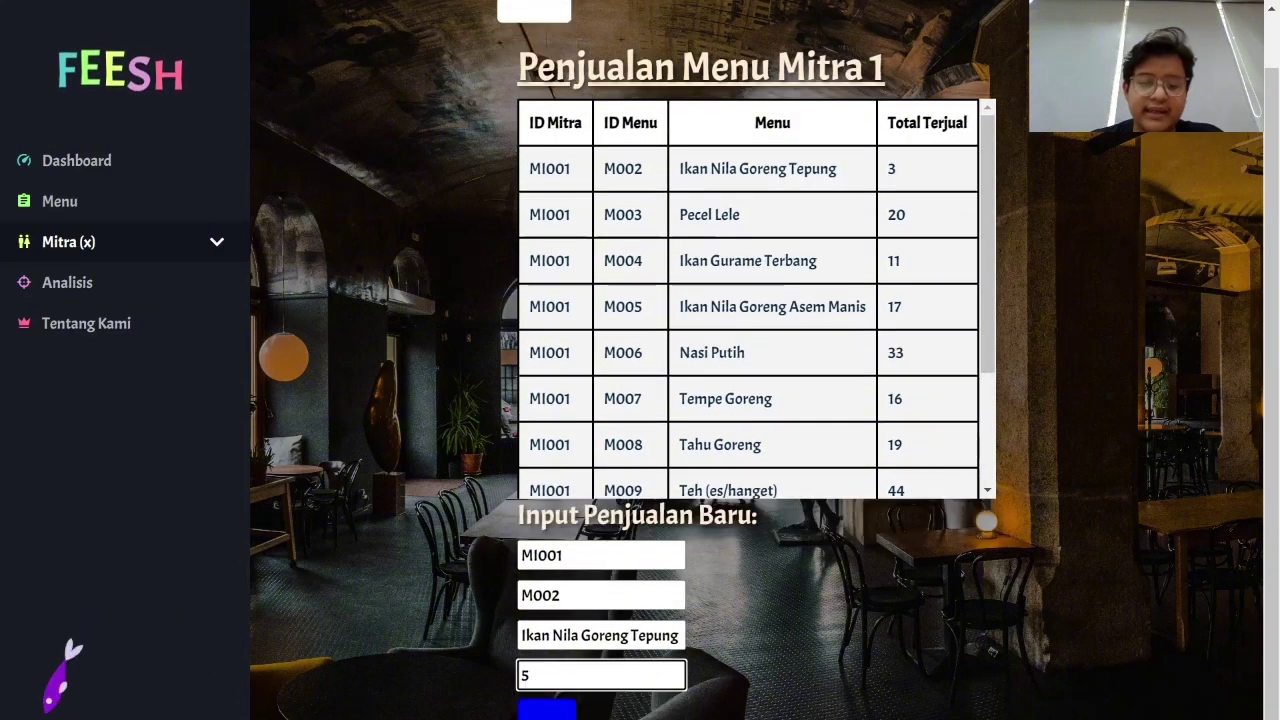
pyautogui.press('Return')
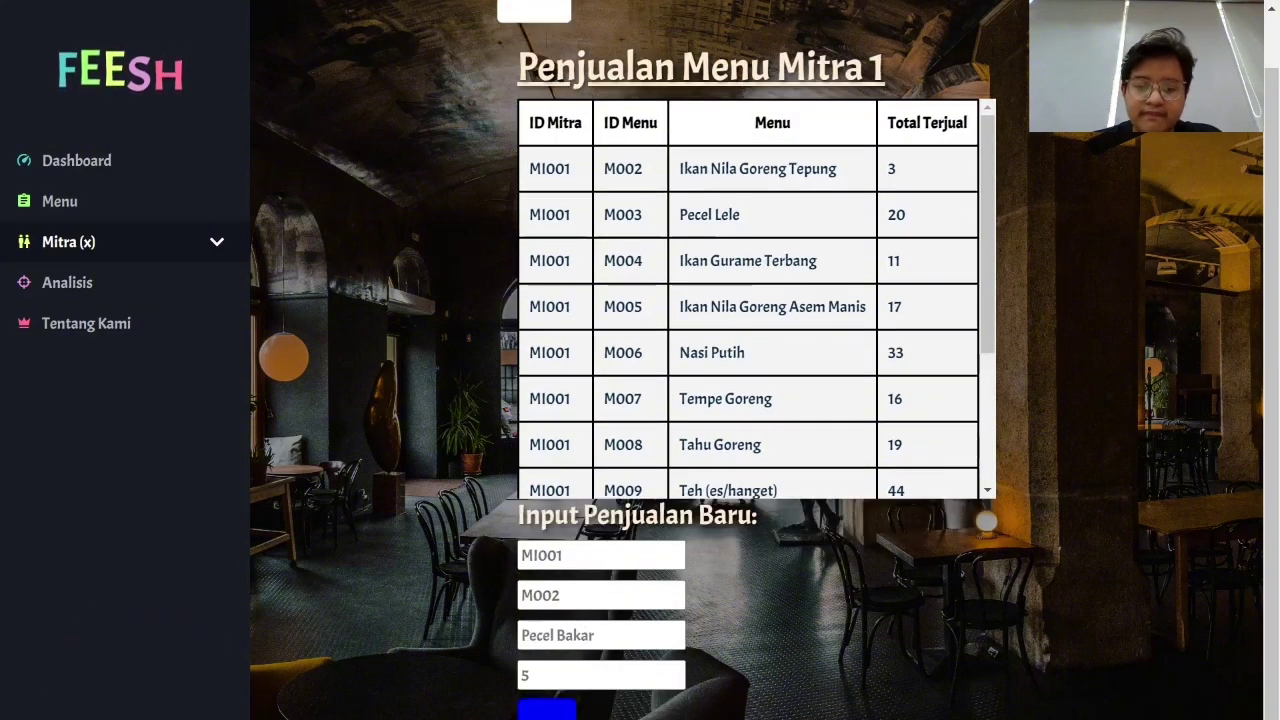
pyautogui.scroll(-3, 650, 449)
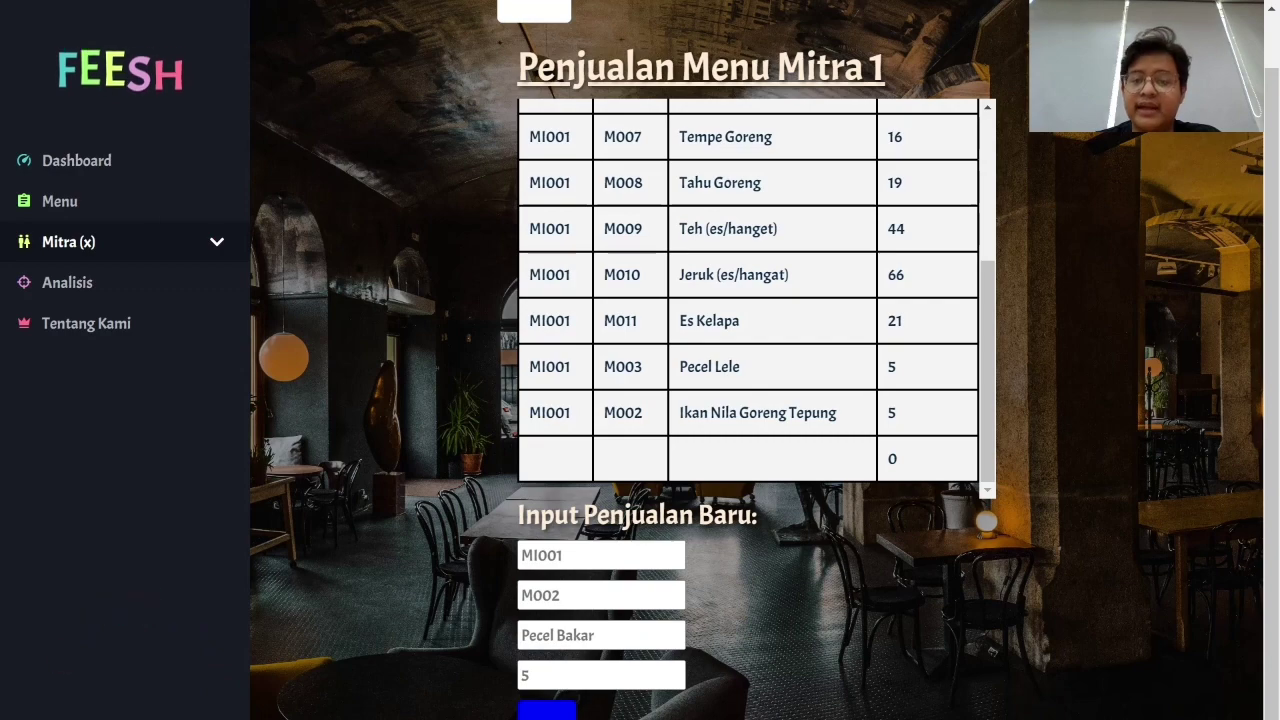
pyautogui.scroll(3, 894, 414)
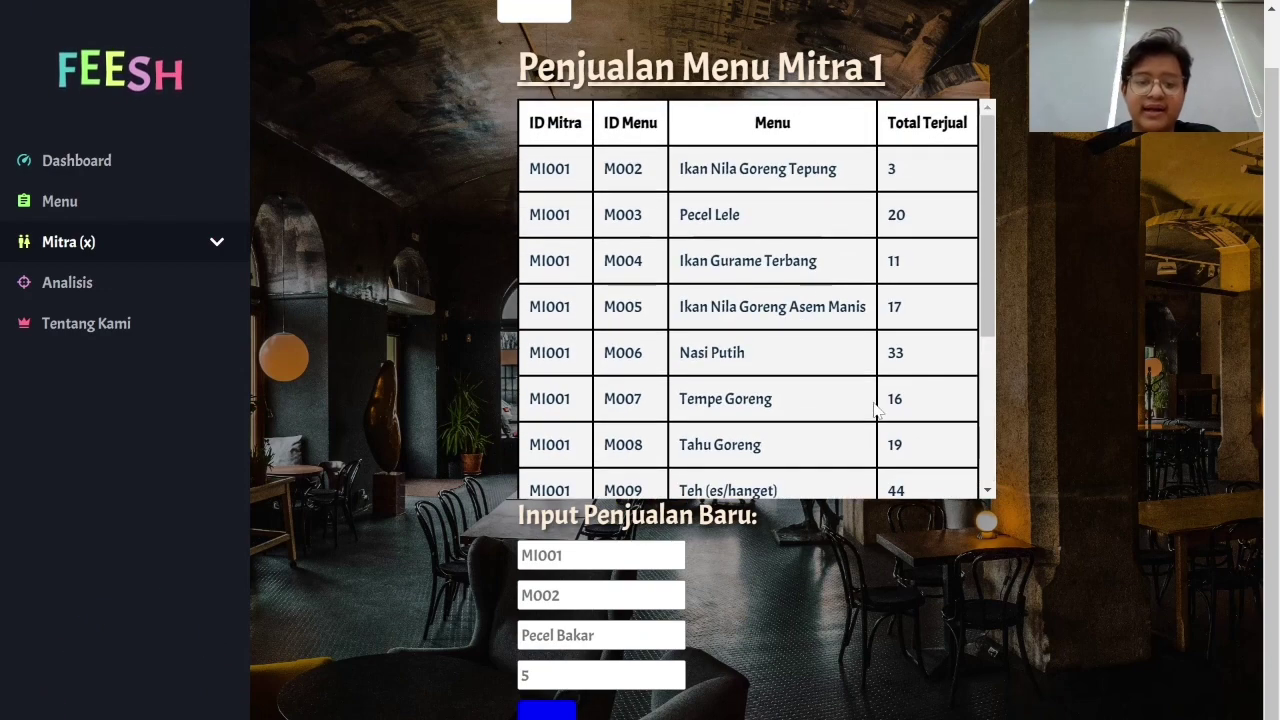
pyautogui.scroll(1, 550, 32)
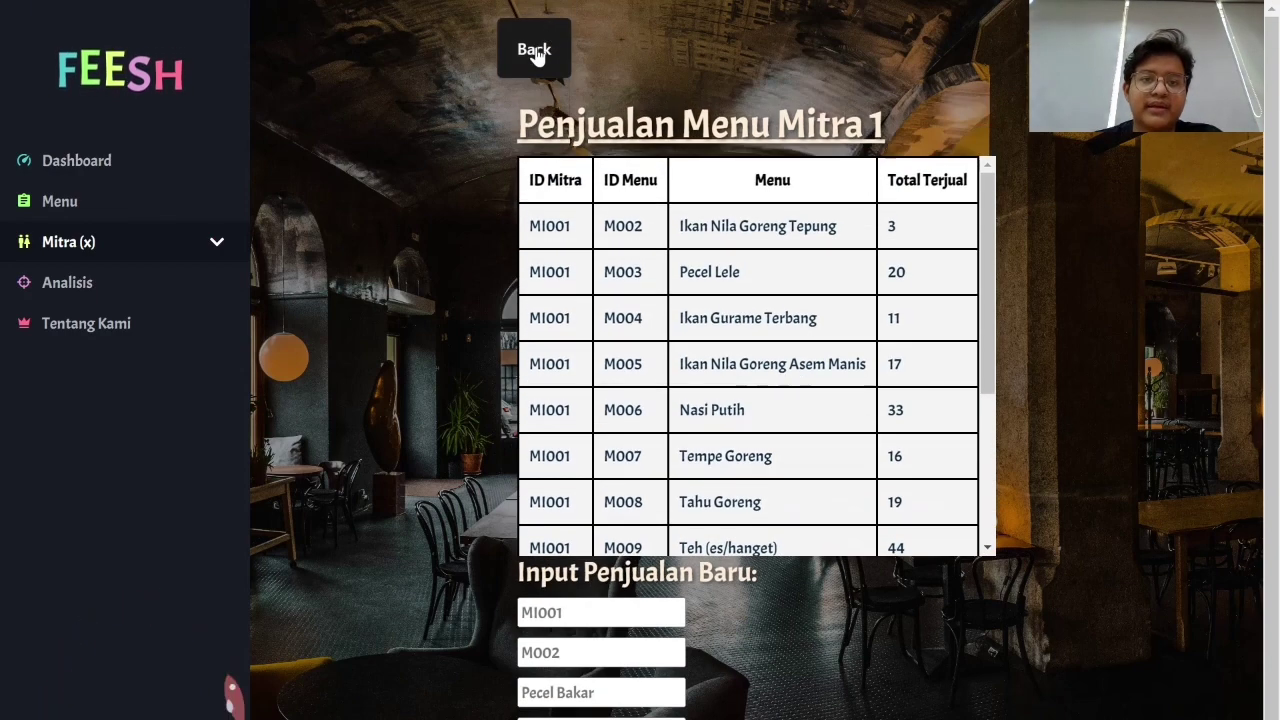
# Leave Mitra 1's menu sales for the Analisis section and examine the analisis_mitra sales analysis and the data_mitra partner details.
pyautogui.click(536, 54)
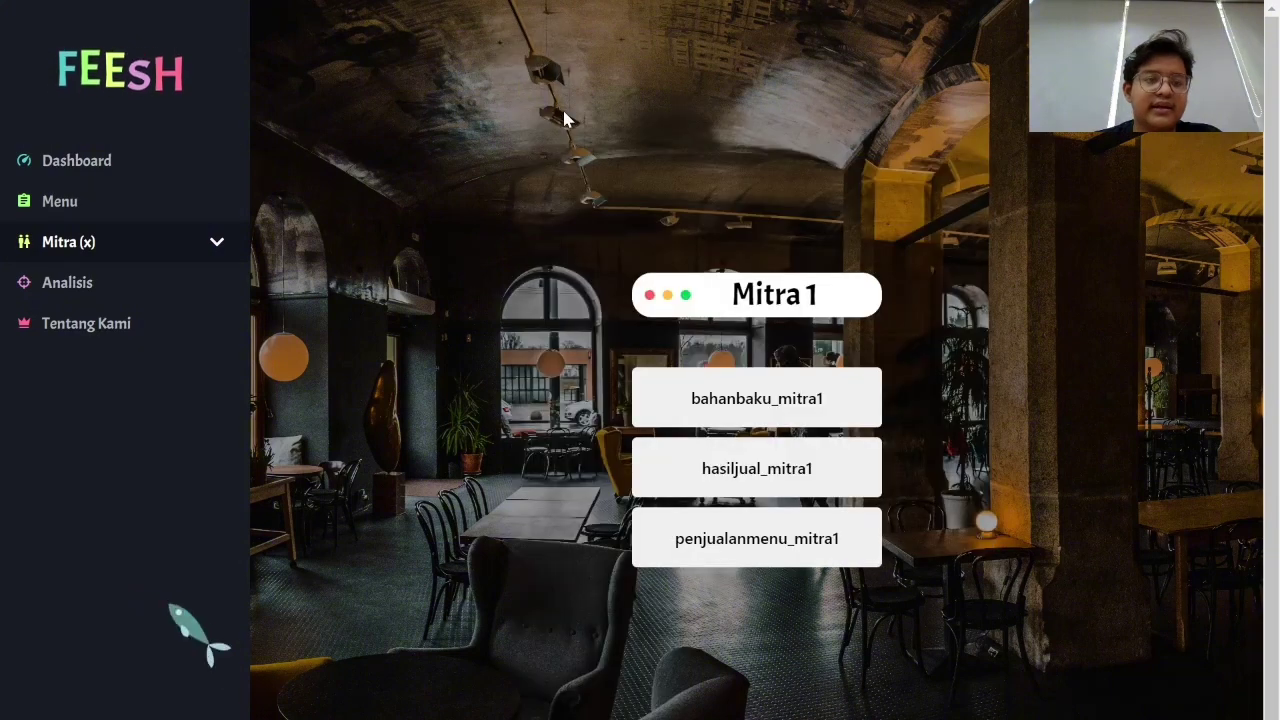
pyautogui.click(86, 284)
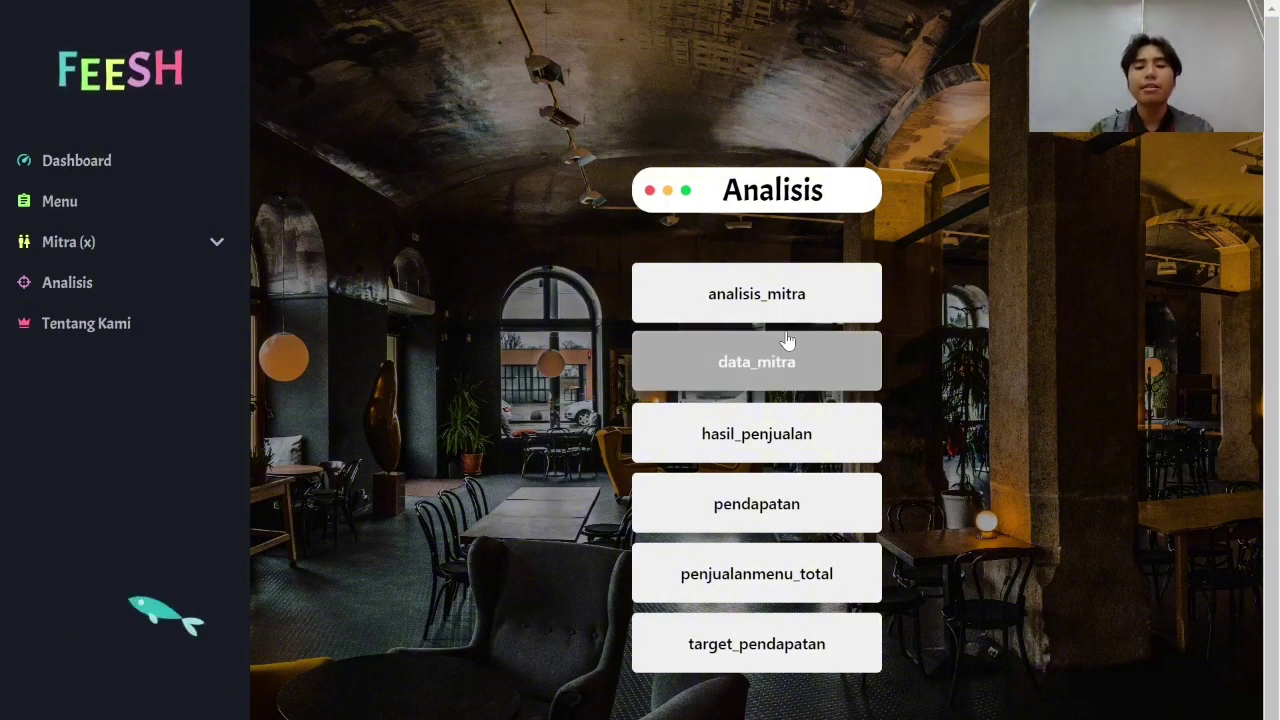
pyautogui.click(767, 303)
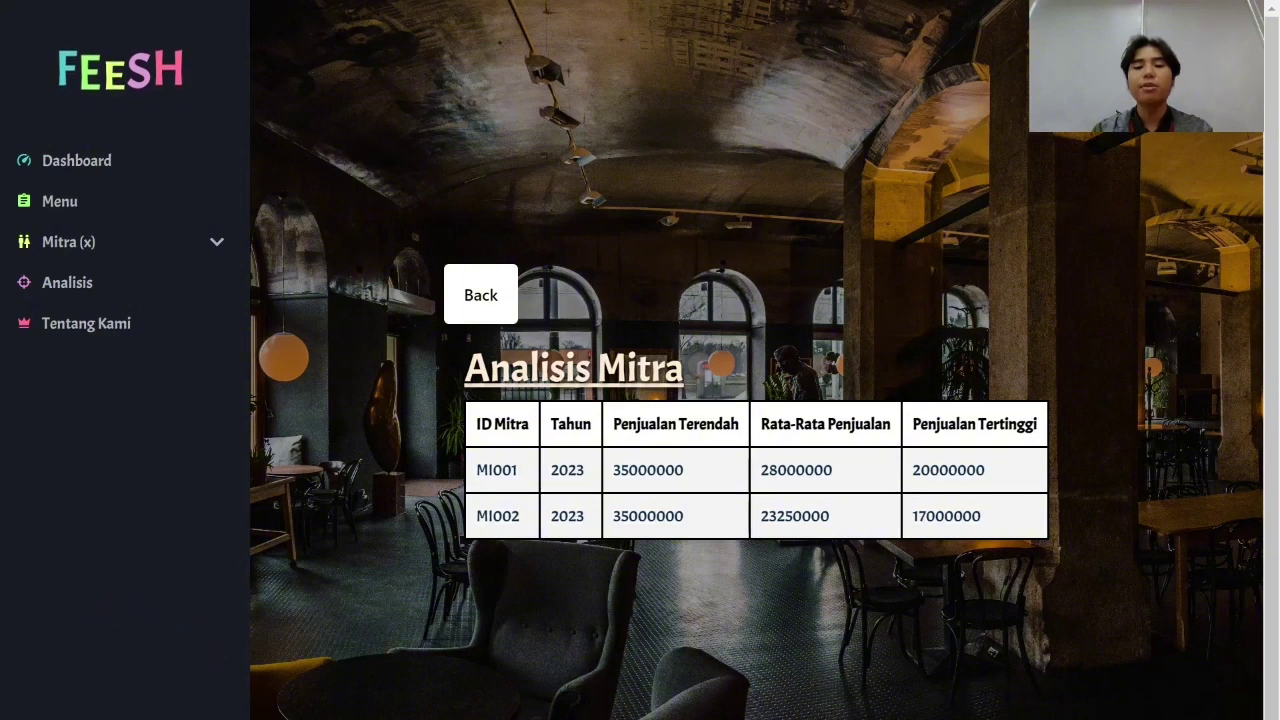
pyautogui.click(479, 295)
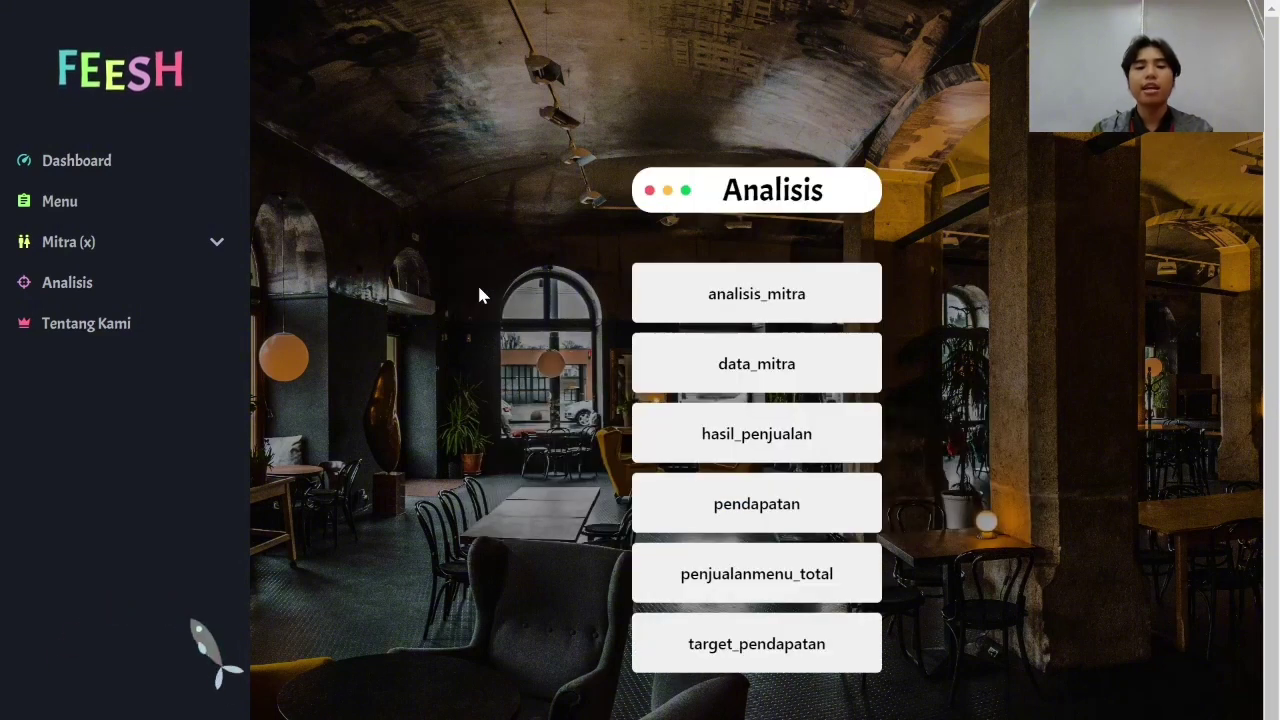
pyautogui.click(770, 363)
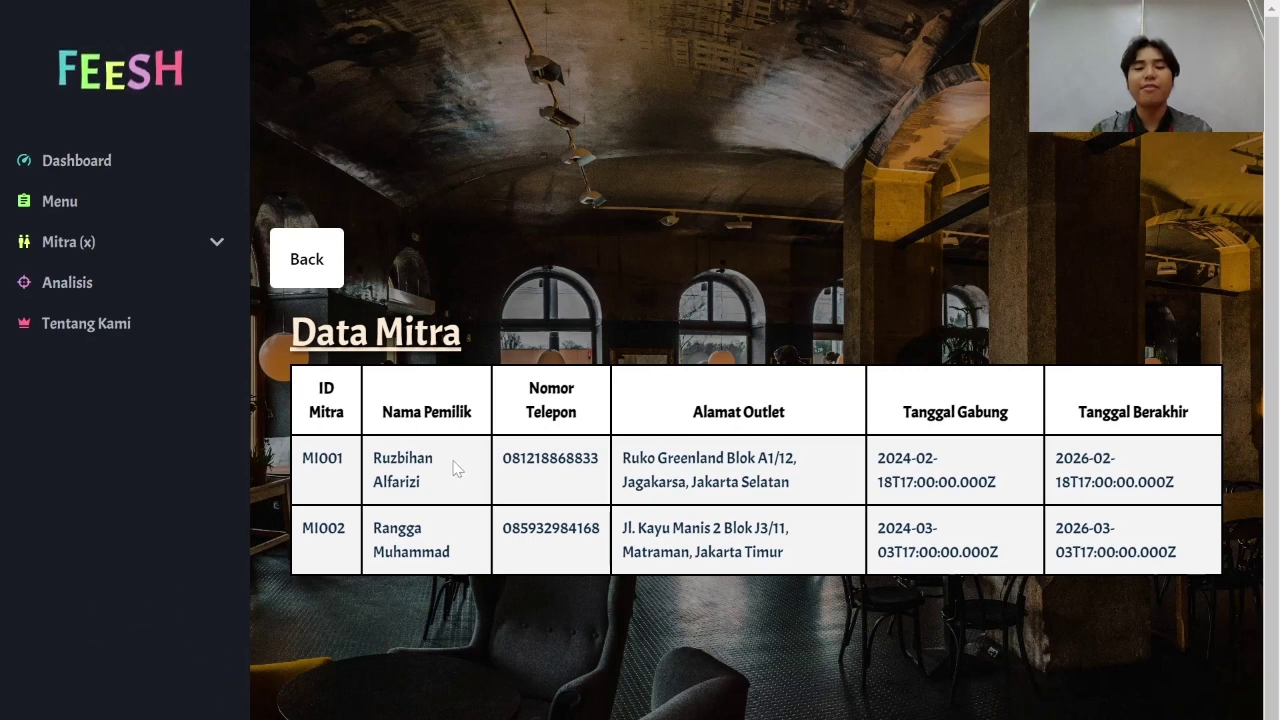
pyautogui.click(306, 268)
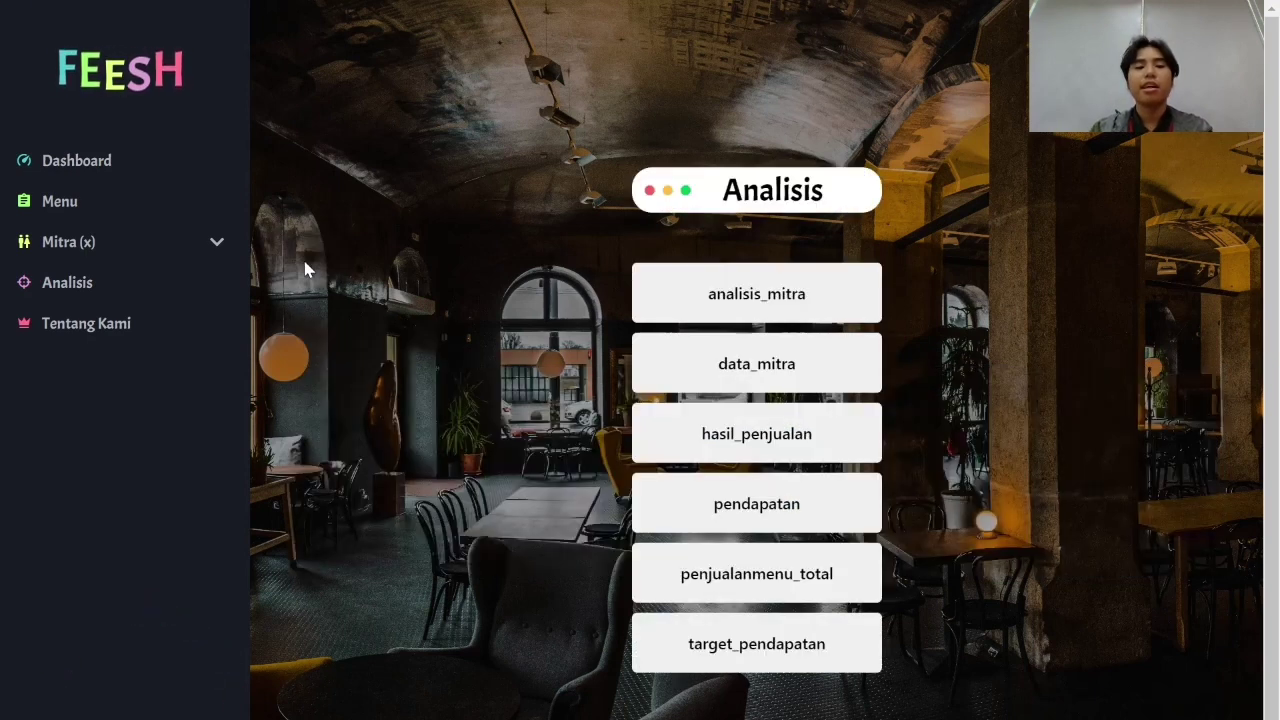
# Examine the partners' quarterly sales in hasil_penjualan and their quarterly income in pendapatan, returning to the Analisis overview.
pyautogui.click(754, 441)
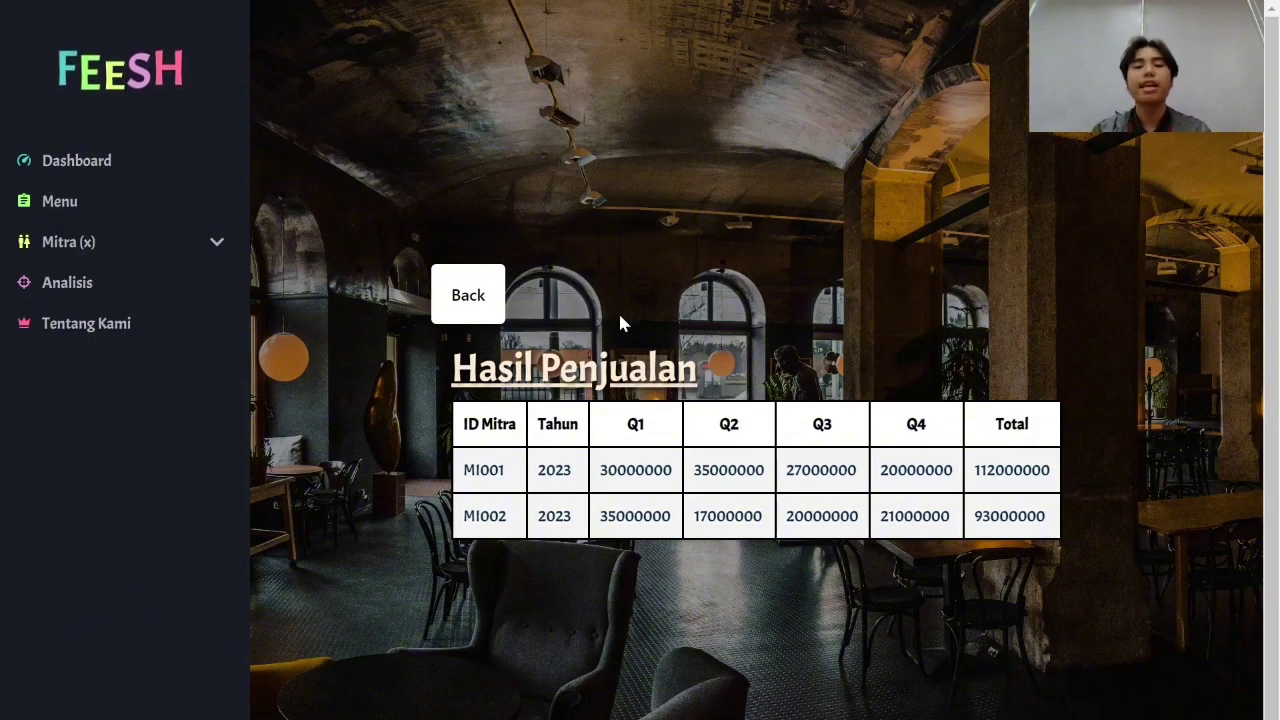
pyautogui.click(468, 293)
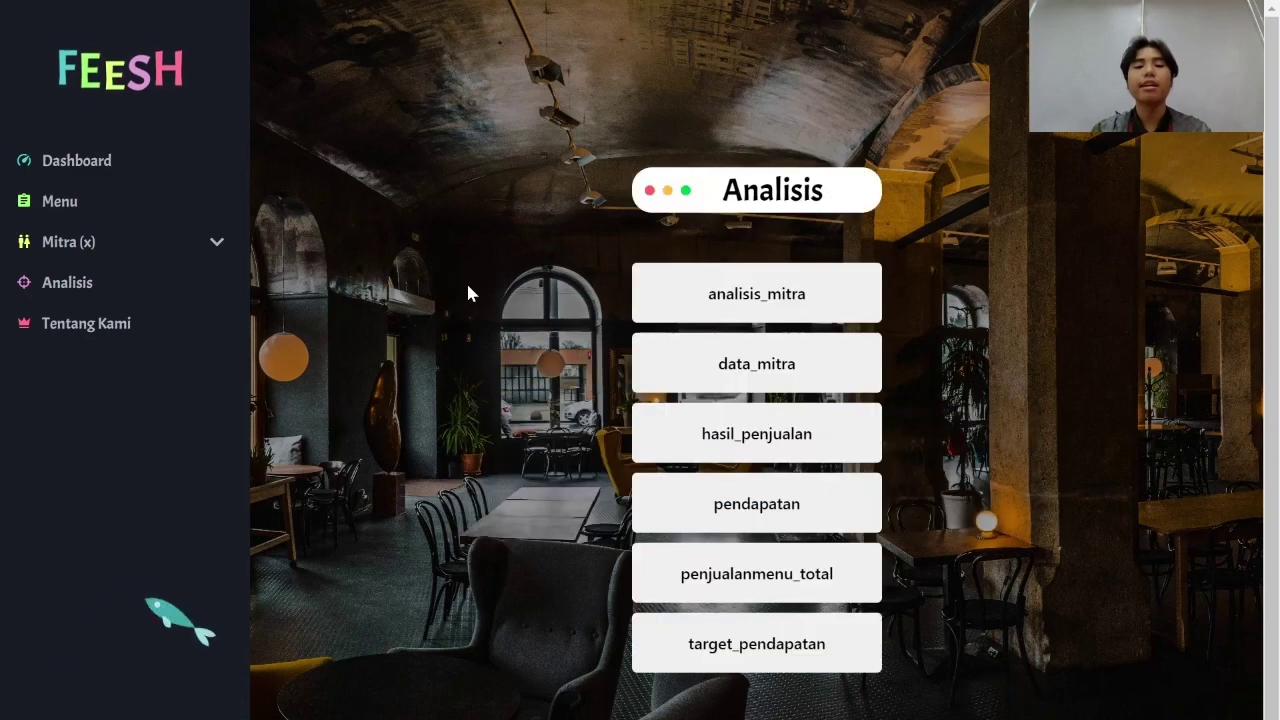
pyautogui.click(778, 520)
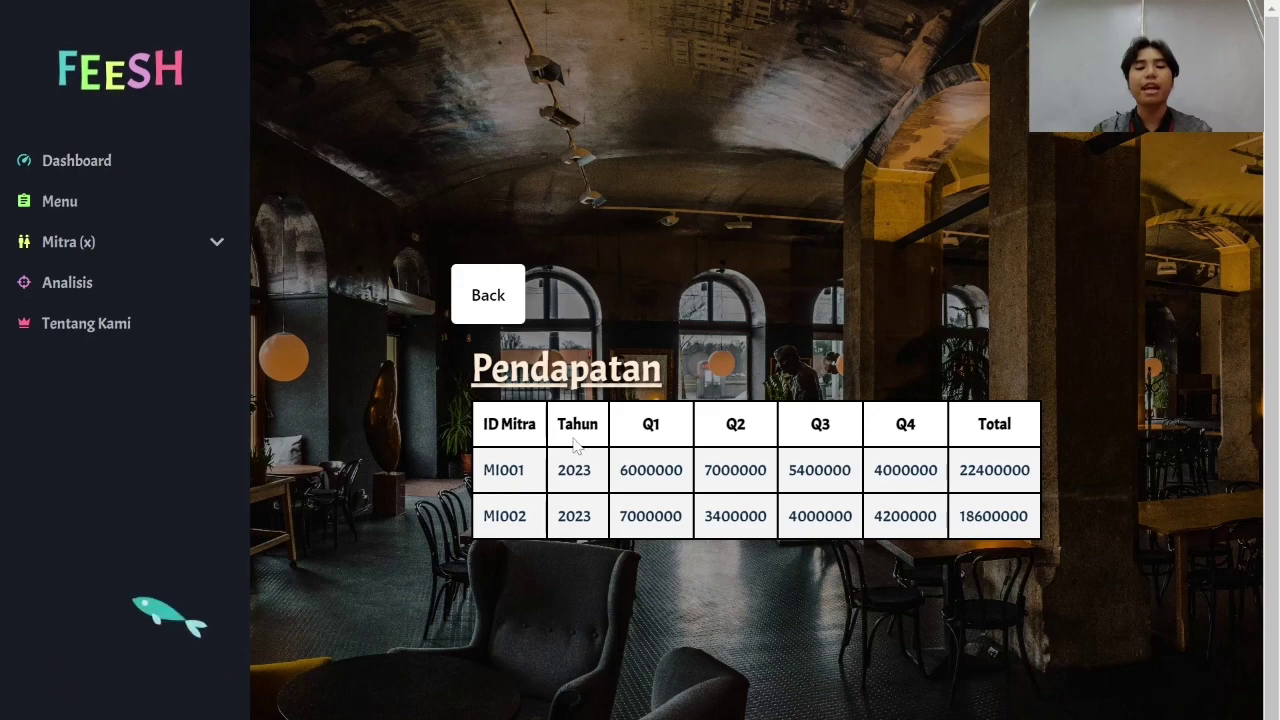
pyautogui.click(484, 298)
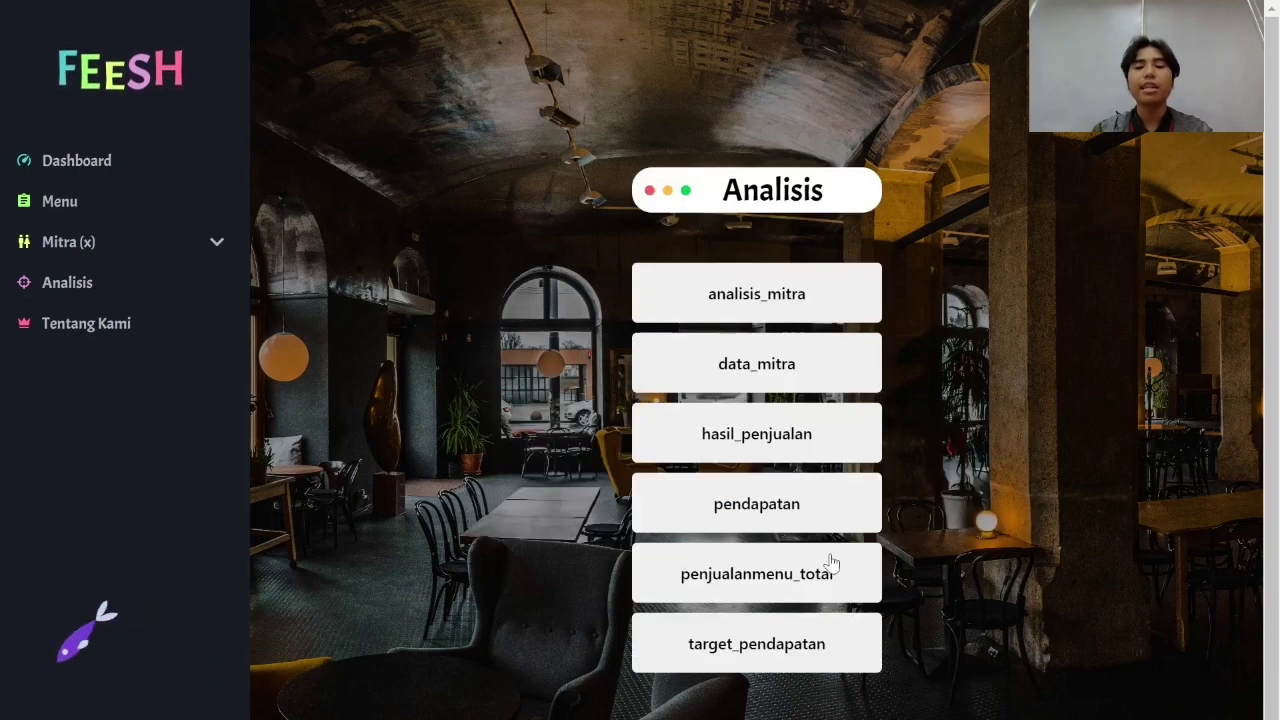
# Examine the overall menu sales in penjualanmenu_total and the partners' income targets and achievements in target_pendapatan, returning to the Analisis overview.
pyautogui.click(780, 573)
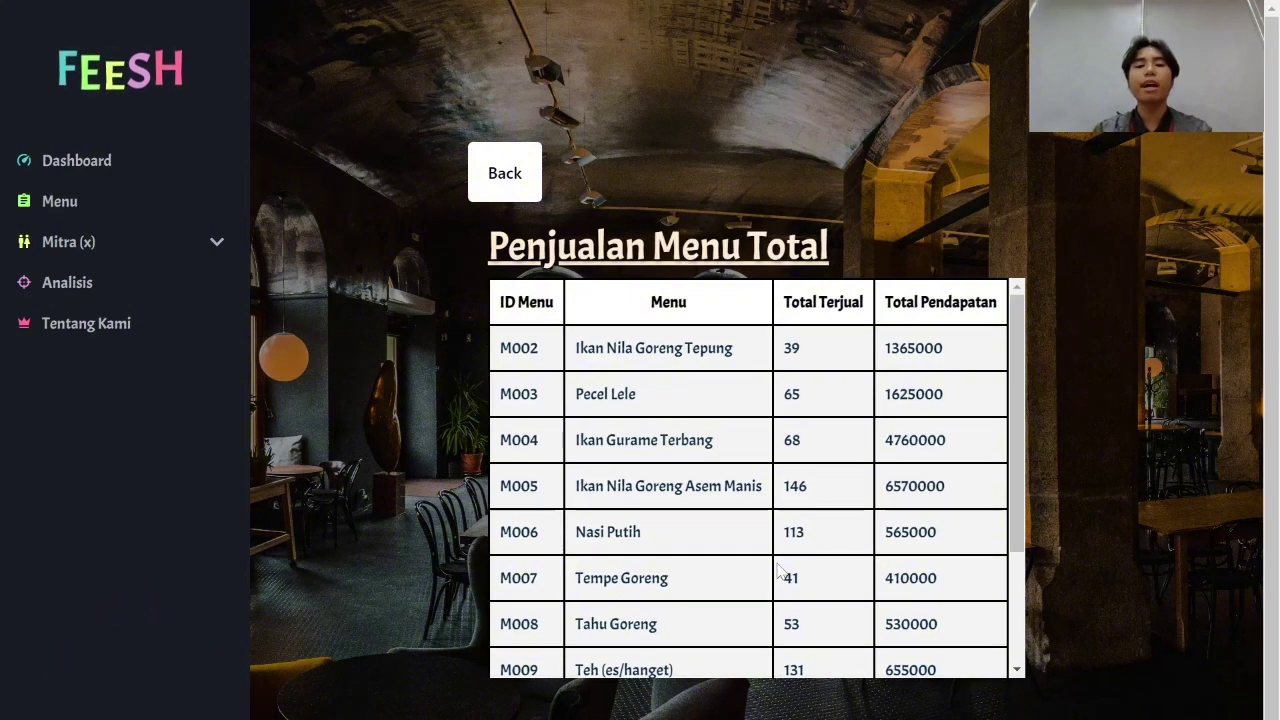
pyautogui.scroll(-1, 780, 570)
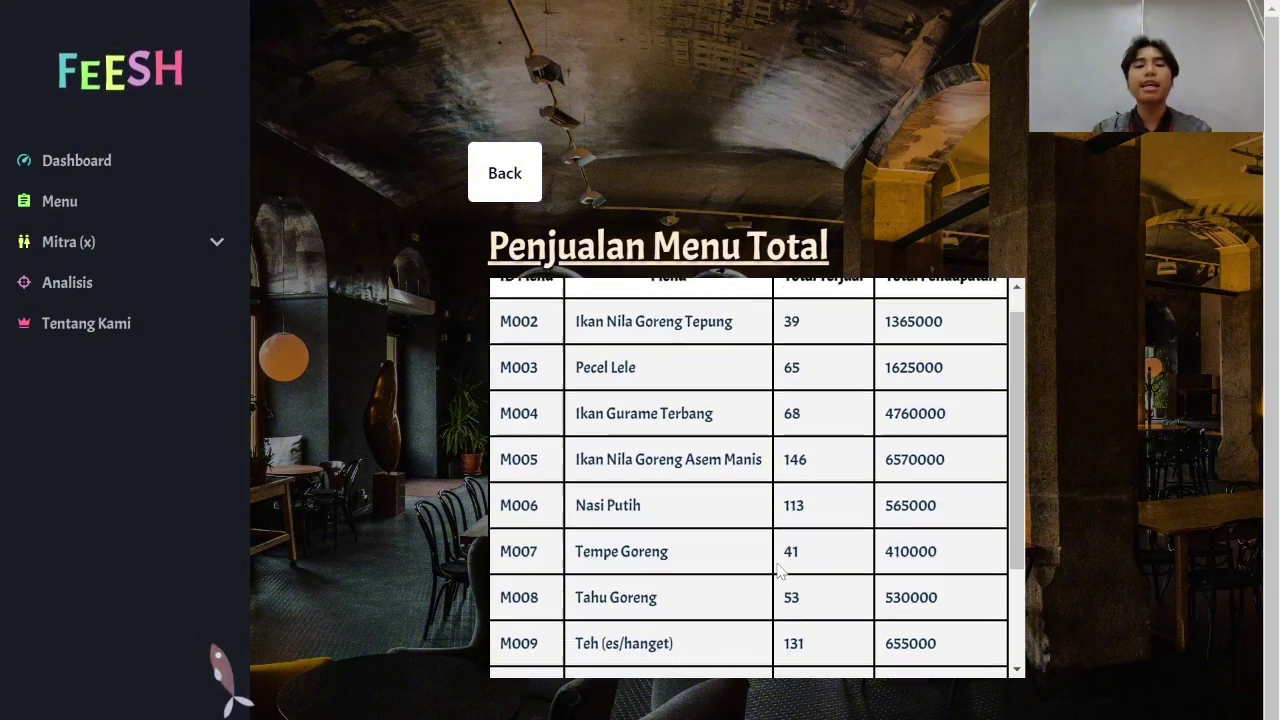
pyautogui.scroll(1, 780, 570)
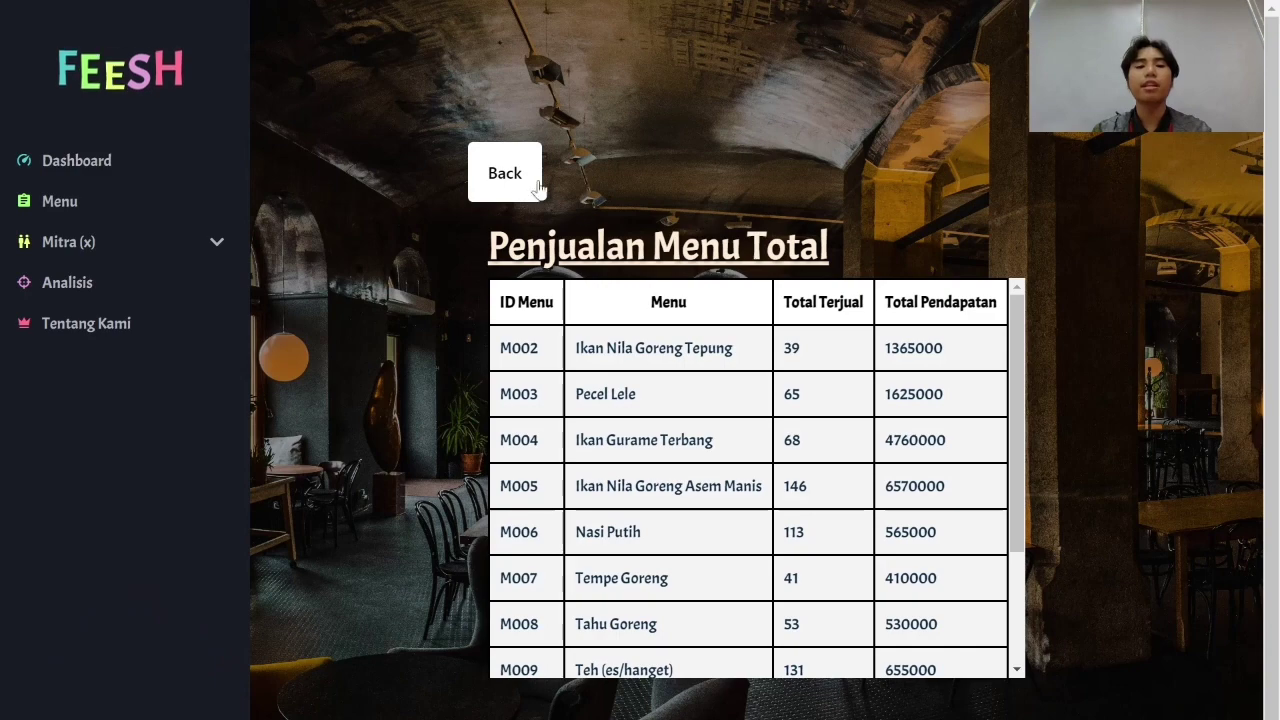
pyautogui.click(503, 170)
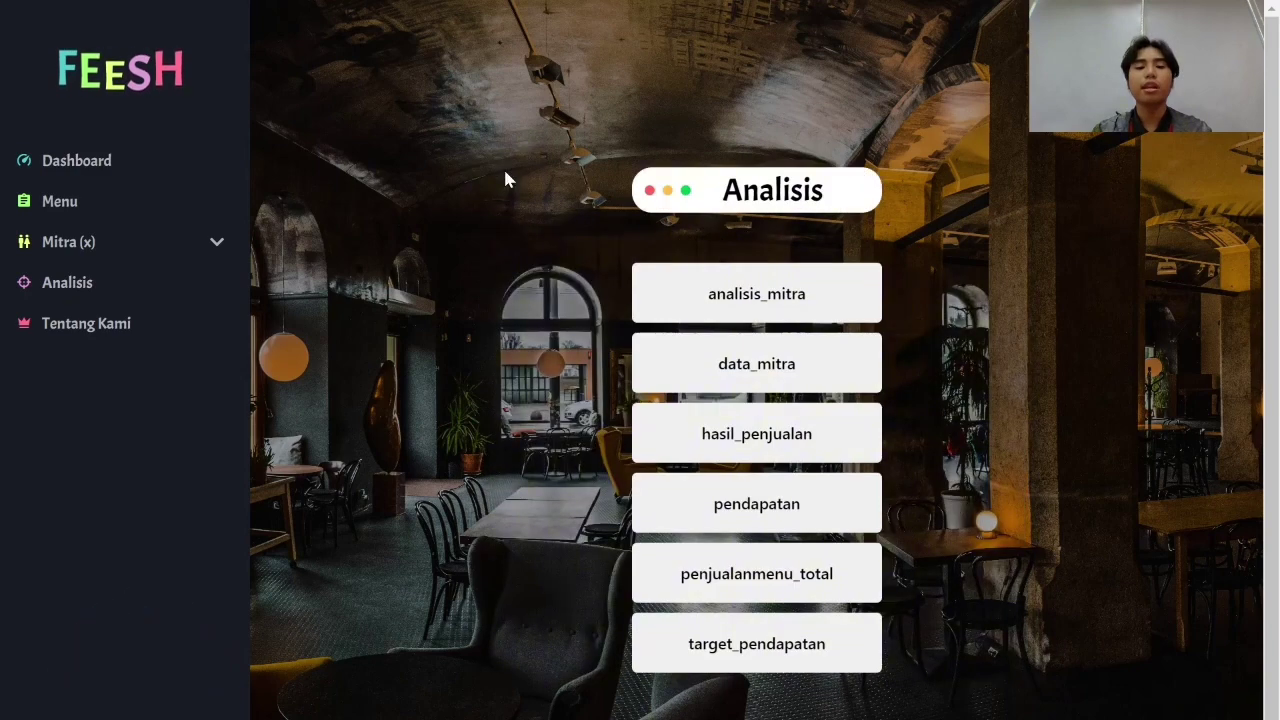
pyautogui.click(716, 652)
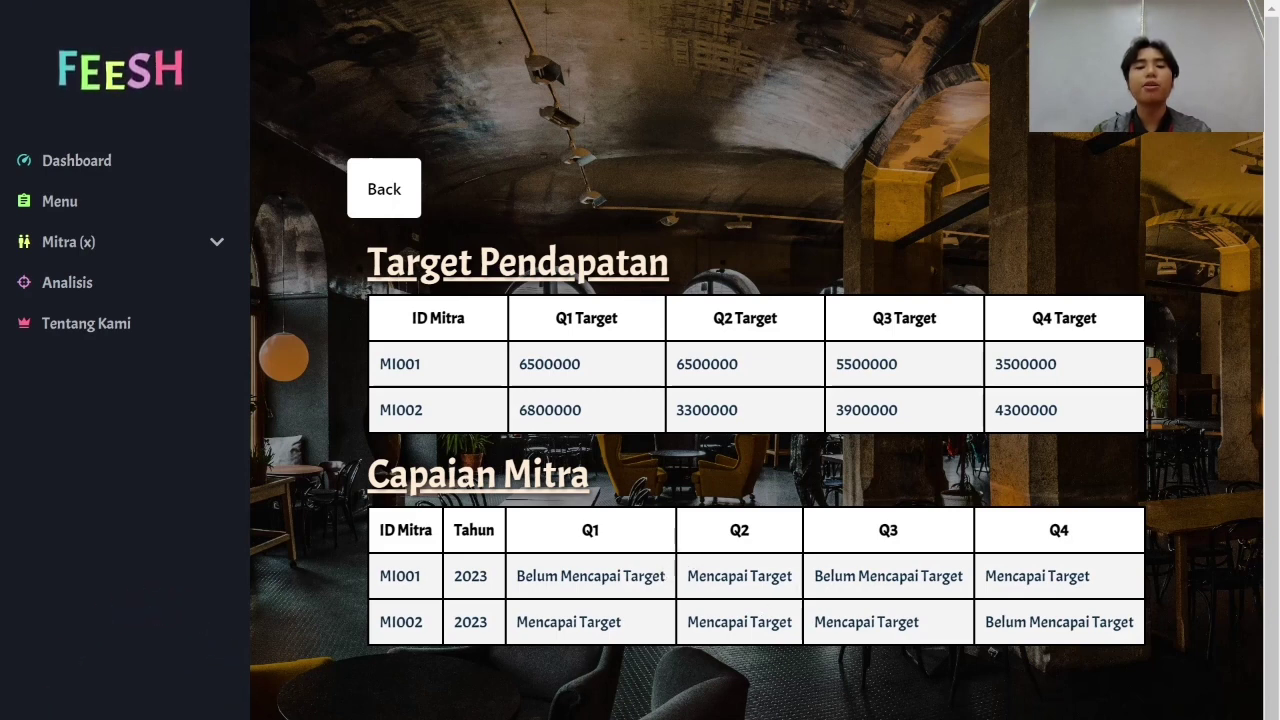
pyautogui.click(388, 203)
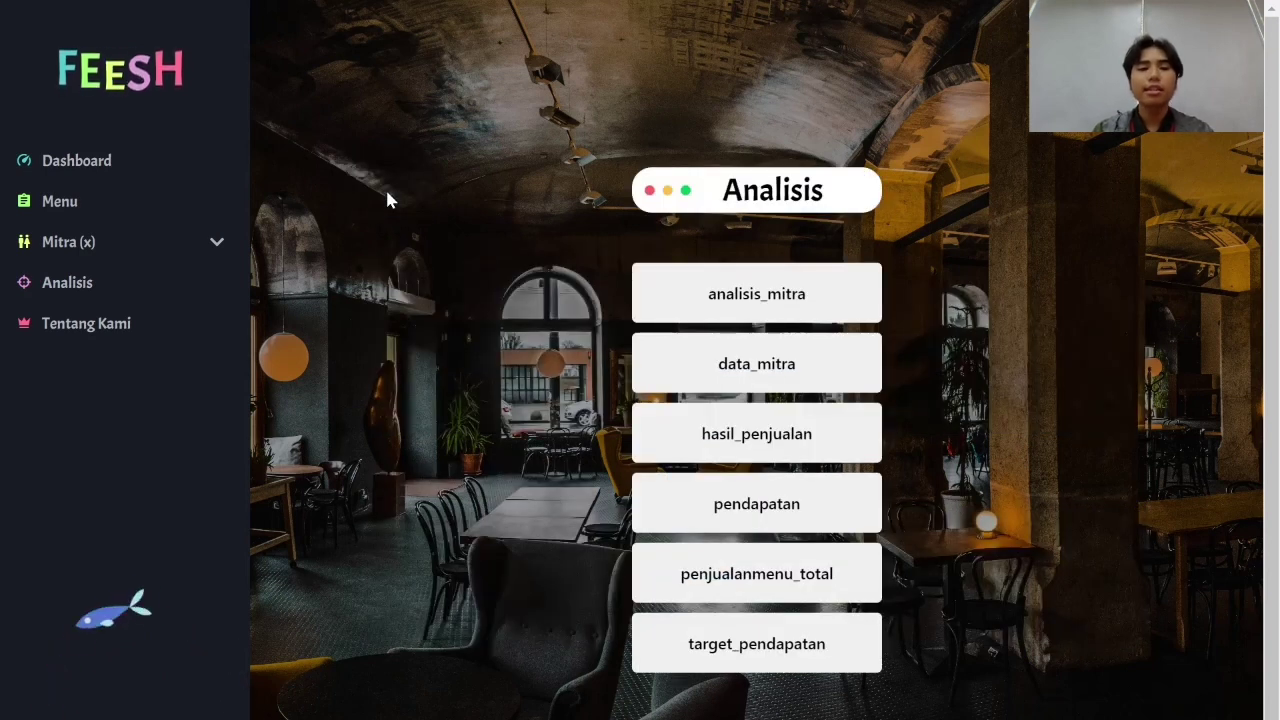